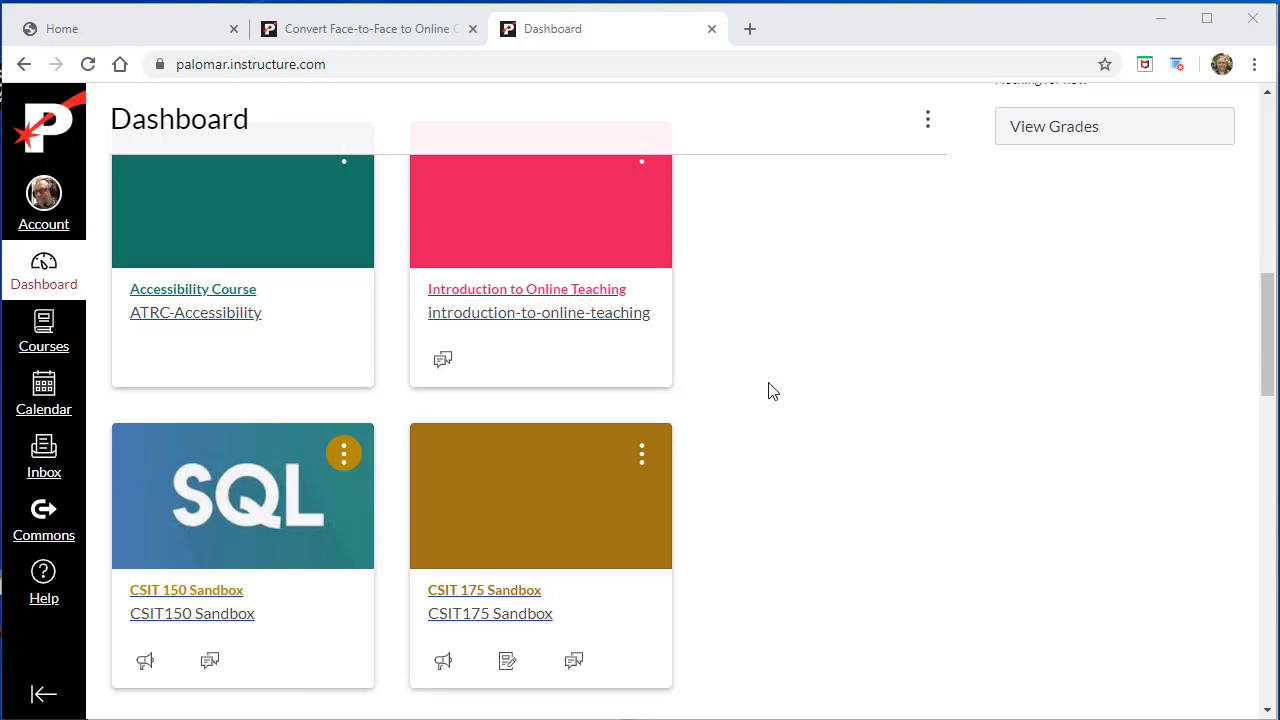
# - Open the demo course at the end of the dashboard's course cards
pyautogui.scroll(-5, 773, 390)
pyautogui.scroll(-5, 773, 390)
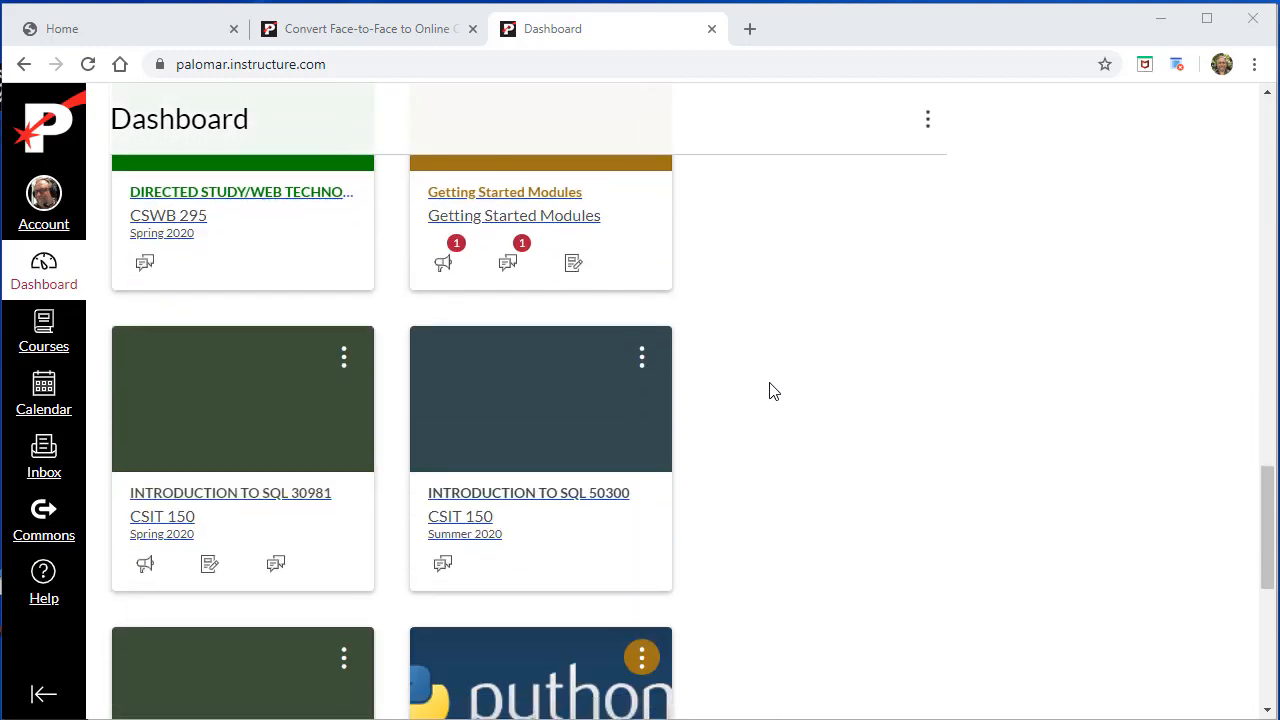
pyautogui.scroll(-5, 773, 390)
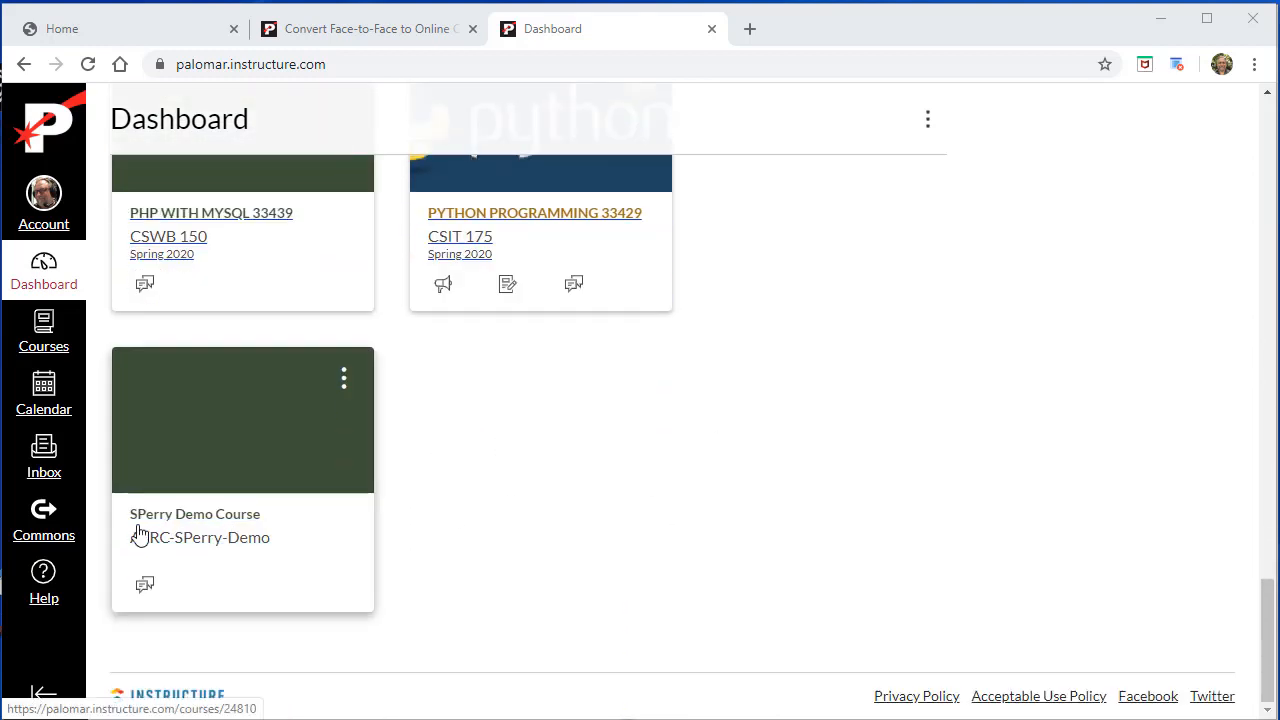
pyautogui.click(207, 521)
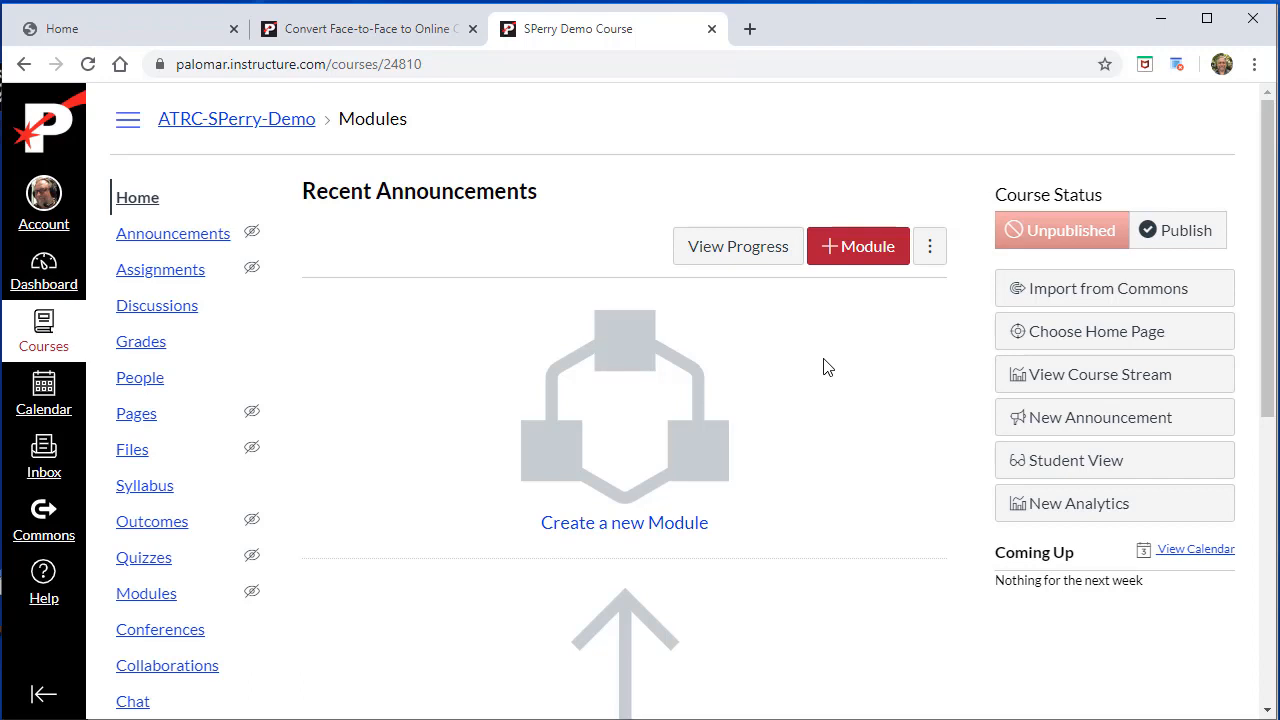
# - Go to the Training page of the Teach Anywhere site and locate its Workshop Resources downloads
pyautogui.hotkey('ctrl', 'shift', 'Tab')
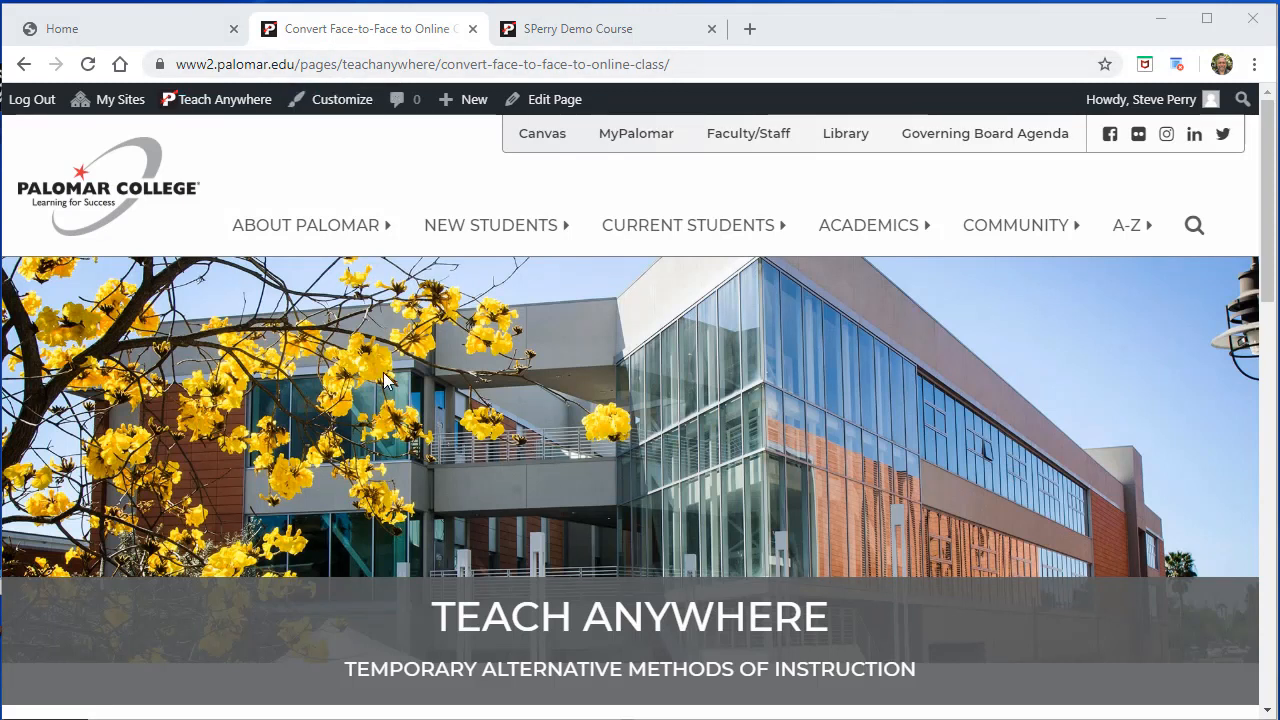
pyautogui.scroll(-5, 388, 380)
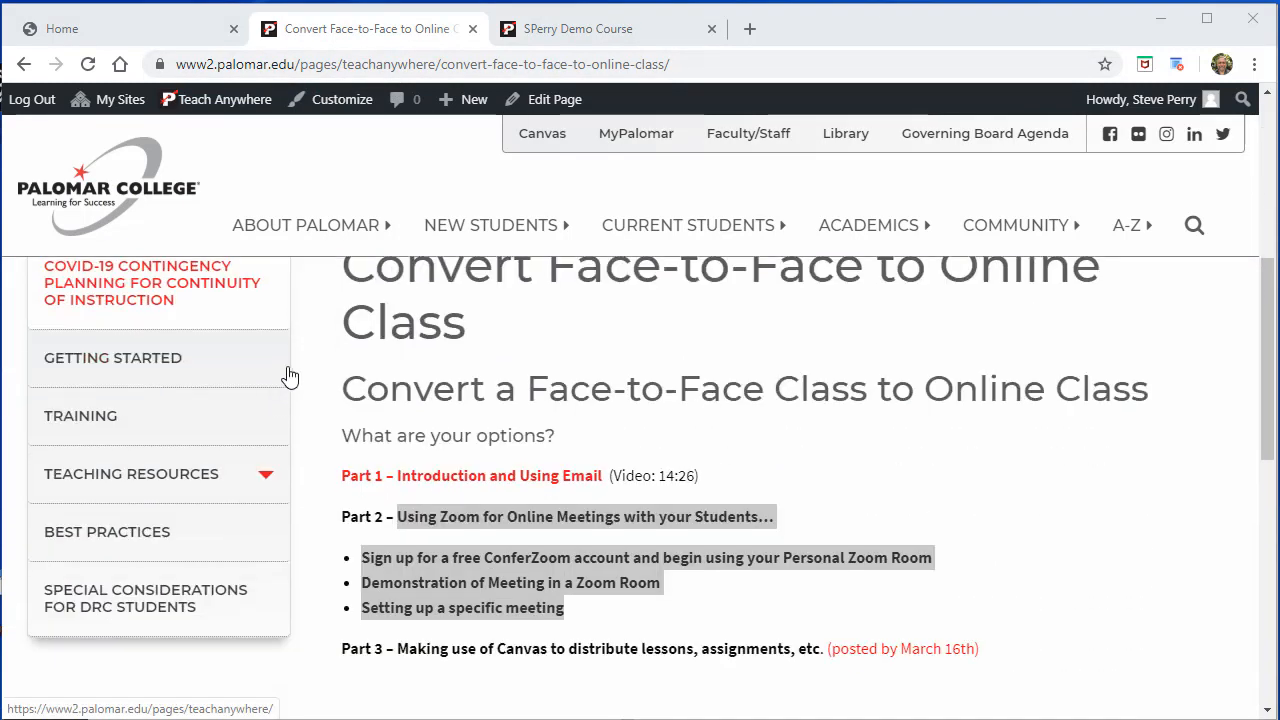
pyautogui.click(84, 421)
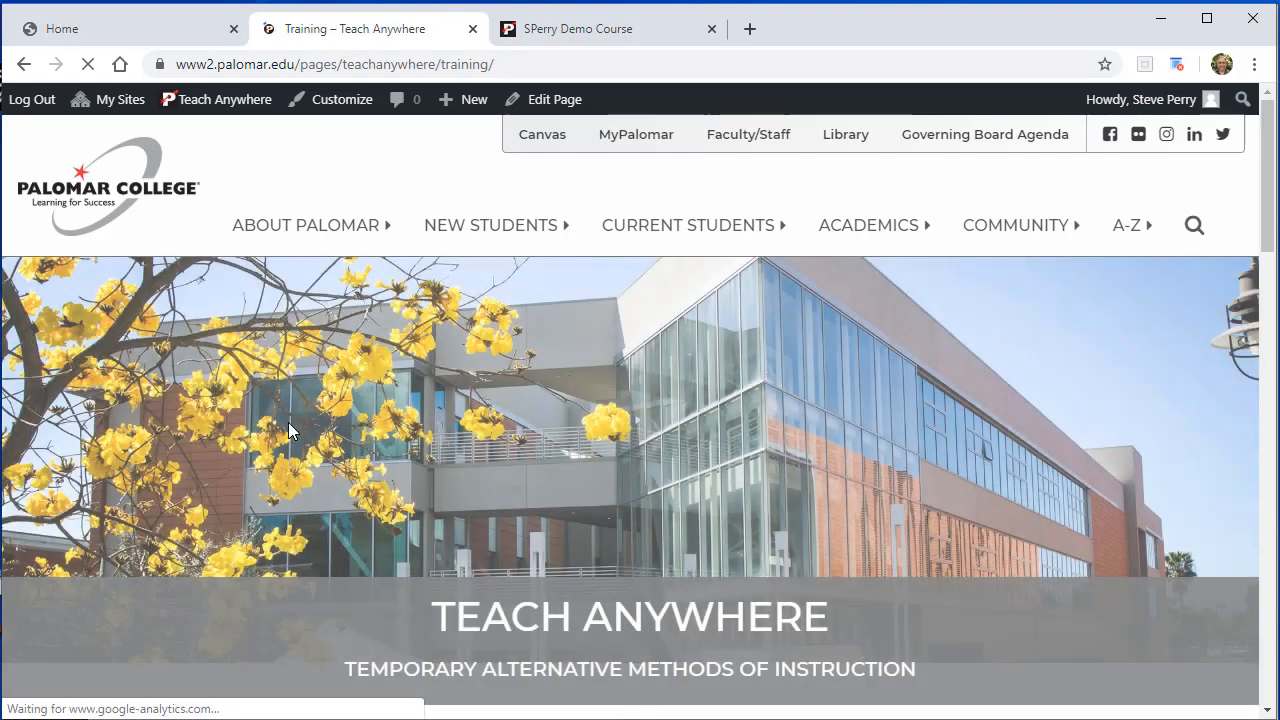
pyautogui.scroll(-5, 289, 431)
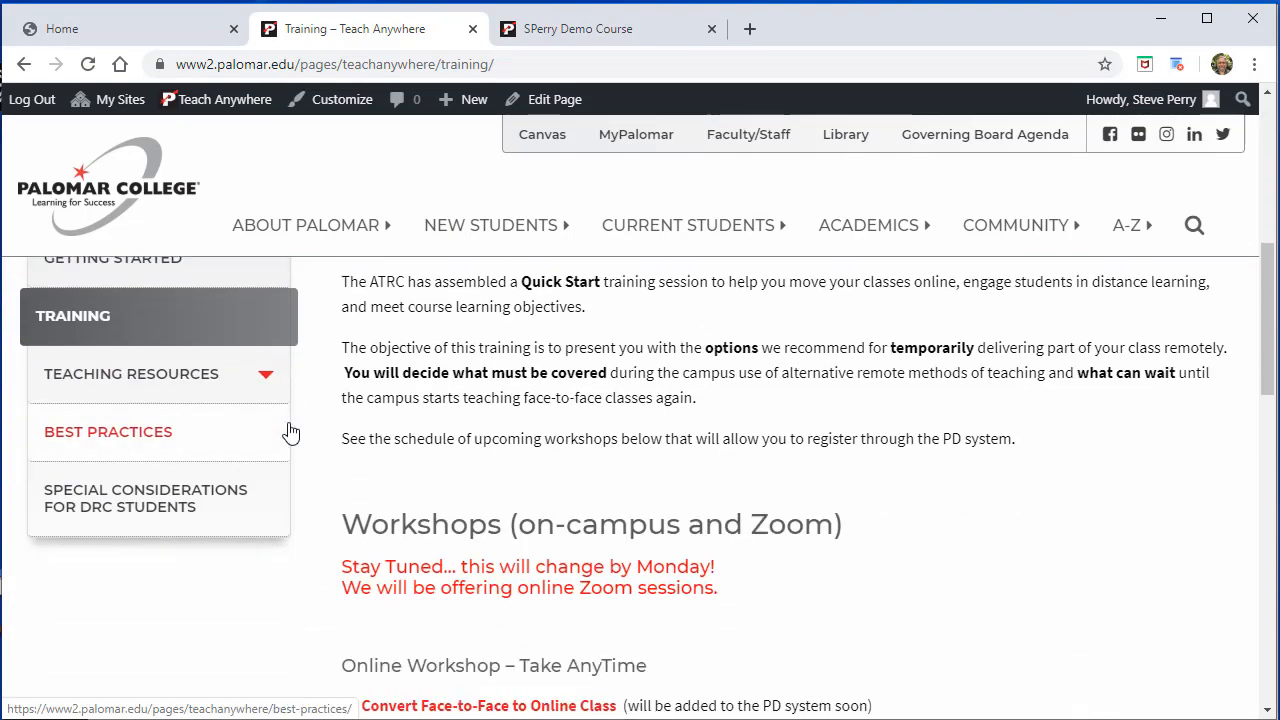
pyautogui.scroll(-5, 289, 431)
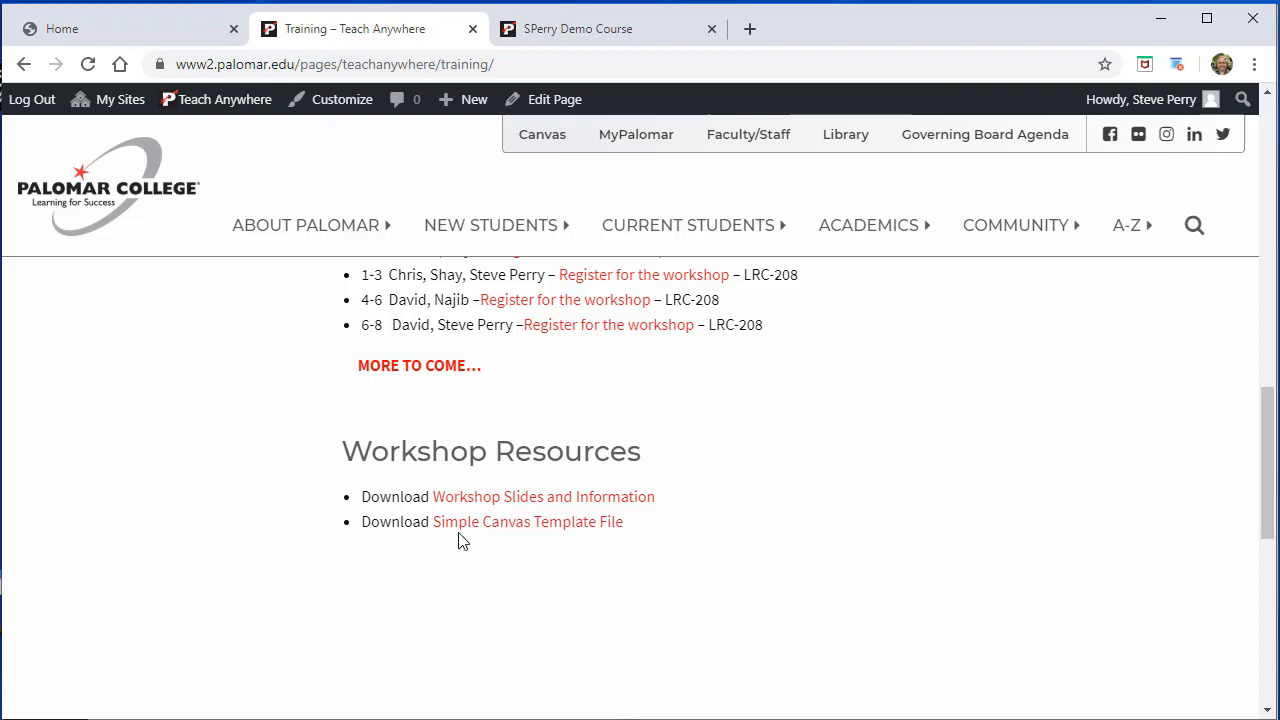
# - Save the Simple Canvas Template File as COVID-19_Canvas_starting_template.imscc in the Downloads folder
pyautogui.rightClick(561, 524)
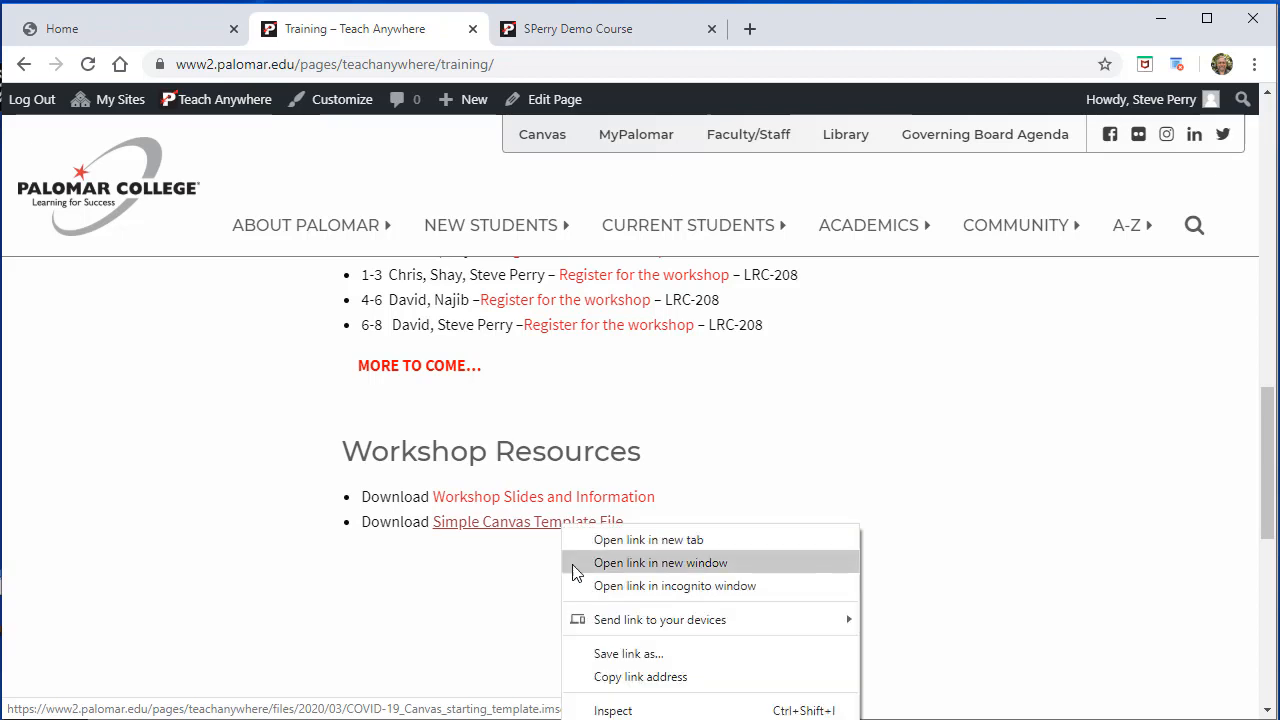
pyautogui.click(617, 654)
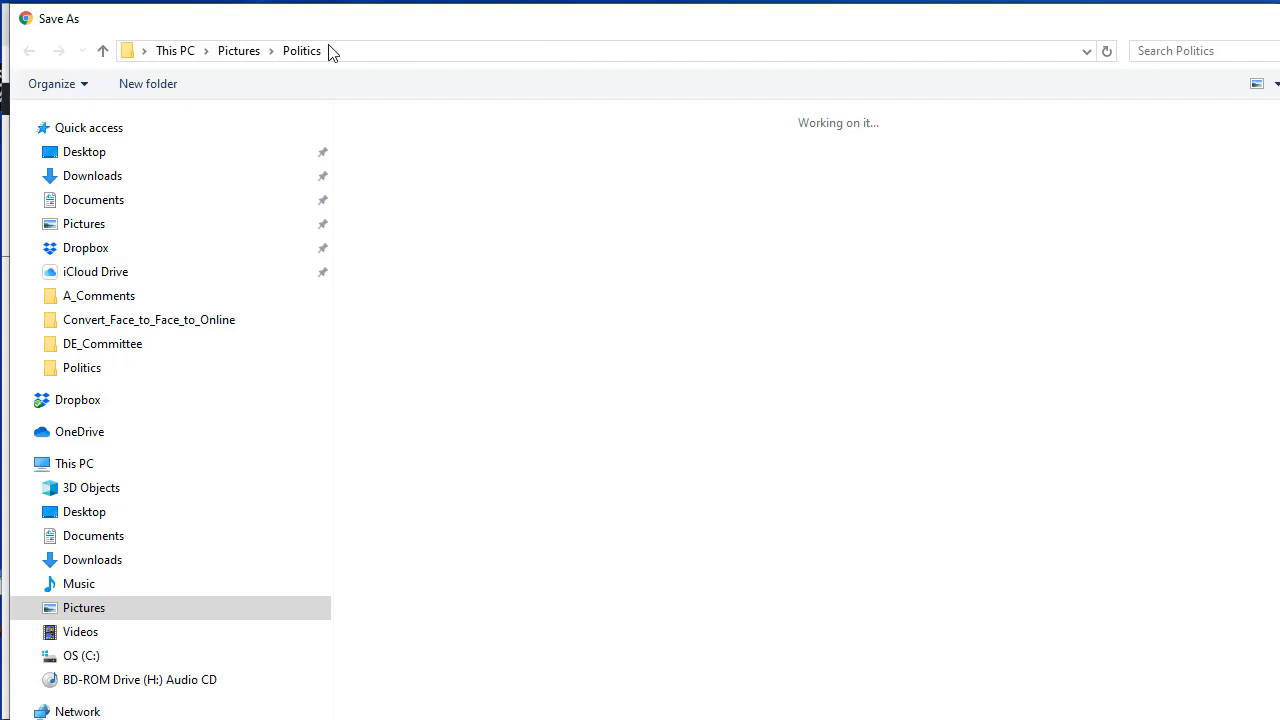
pyautogui.click(180, 50)
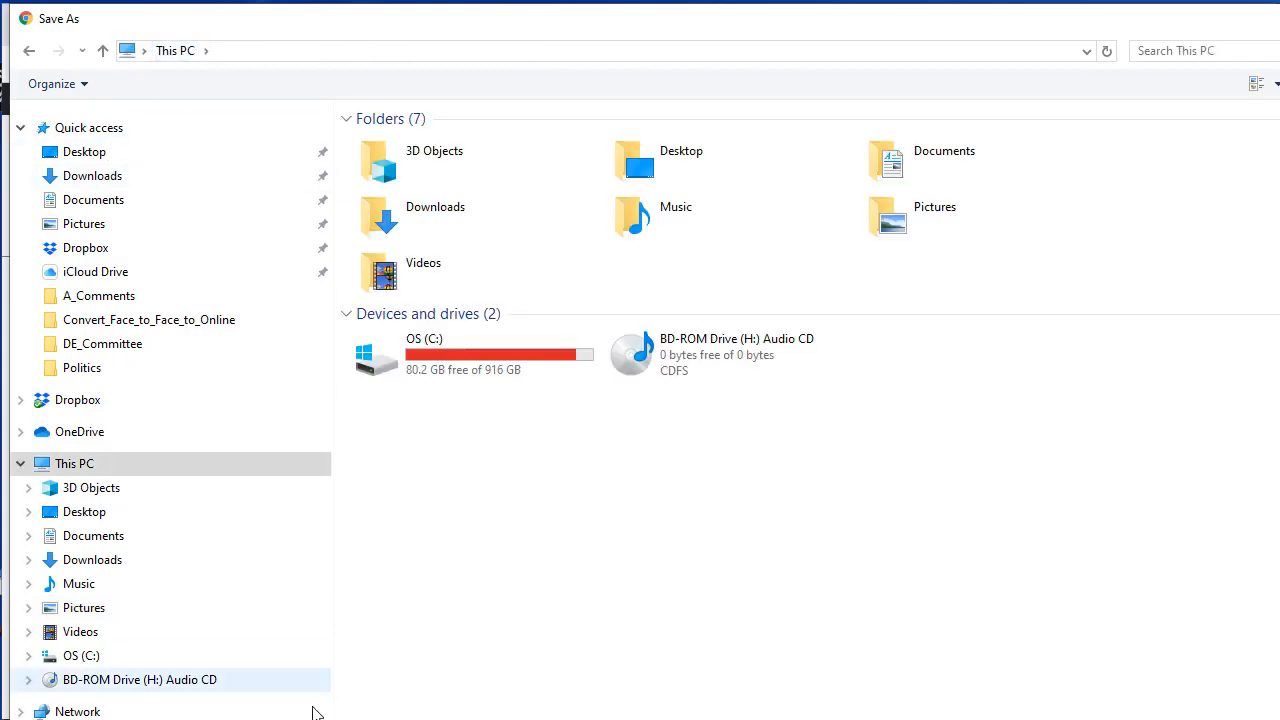
pyautogui.moveTo(488, 9); pyautogui.dragTo(483, 20)
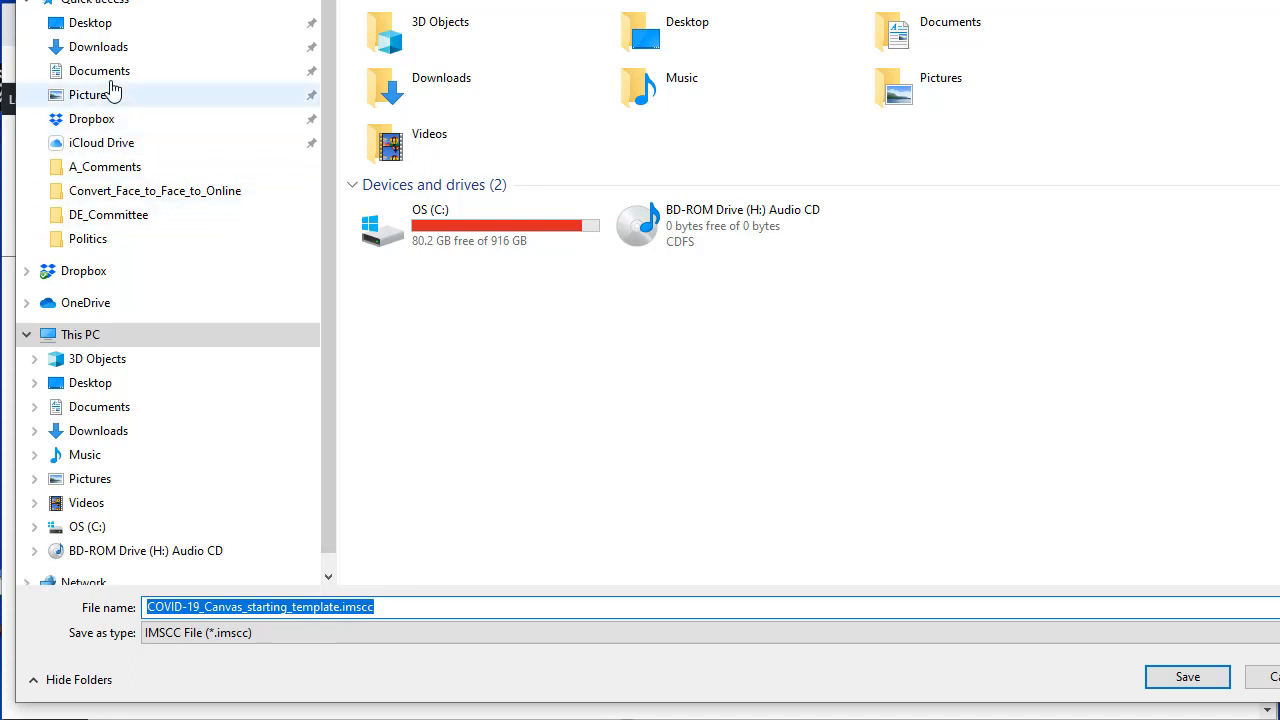
pyautogui.click(100, 48)
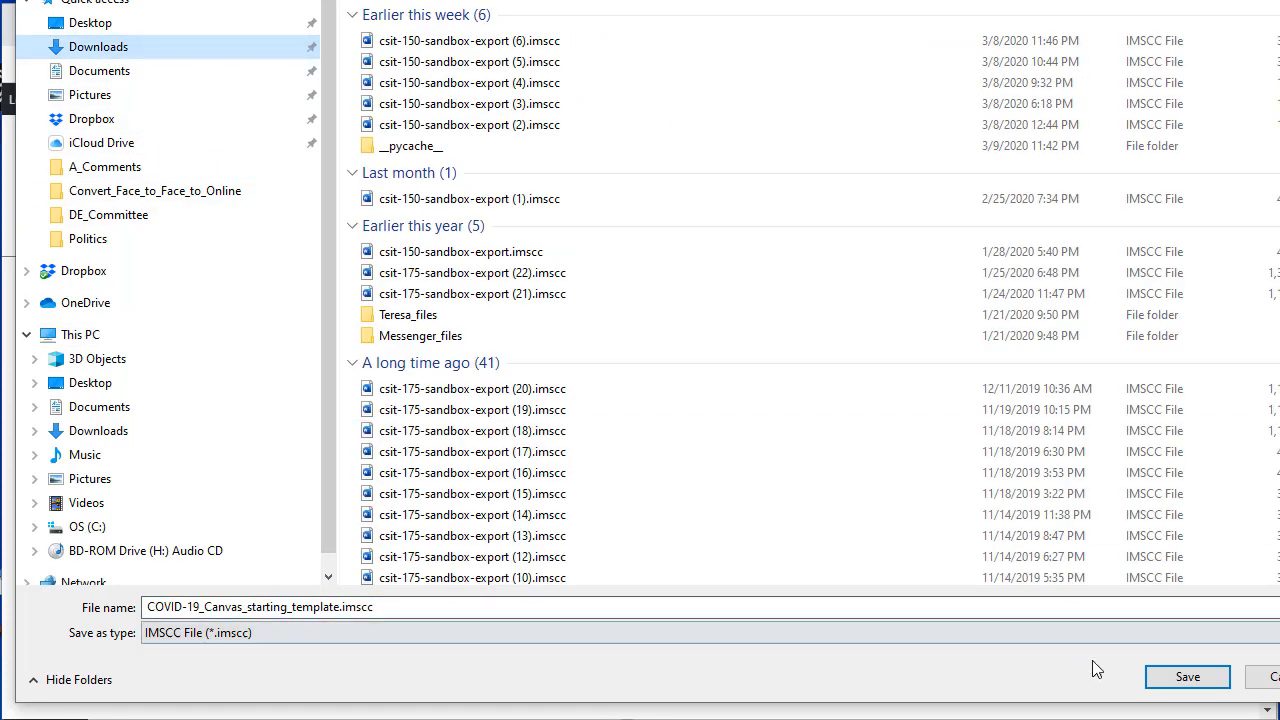
pyautogui.click(1187, 677)
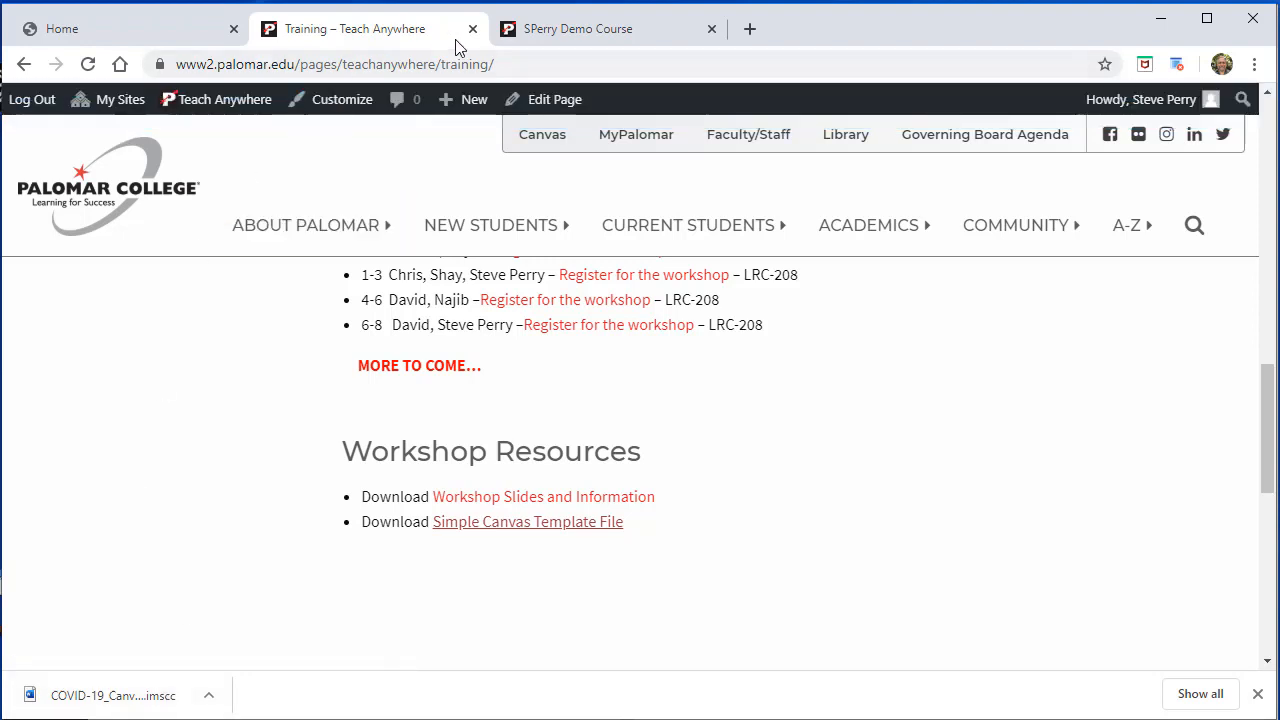
# - Return to the demo course in Canvas and open Import Course Content from its settings
pyautogui.click(565, 32)
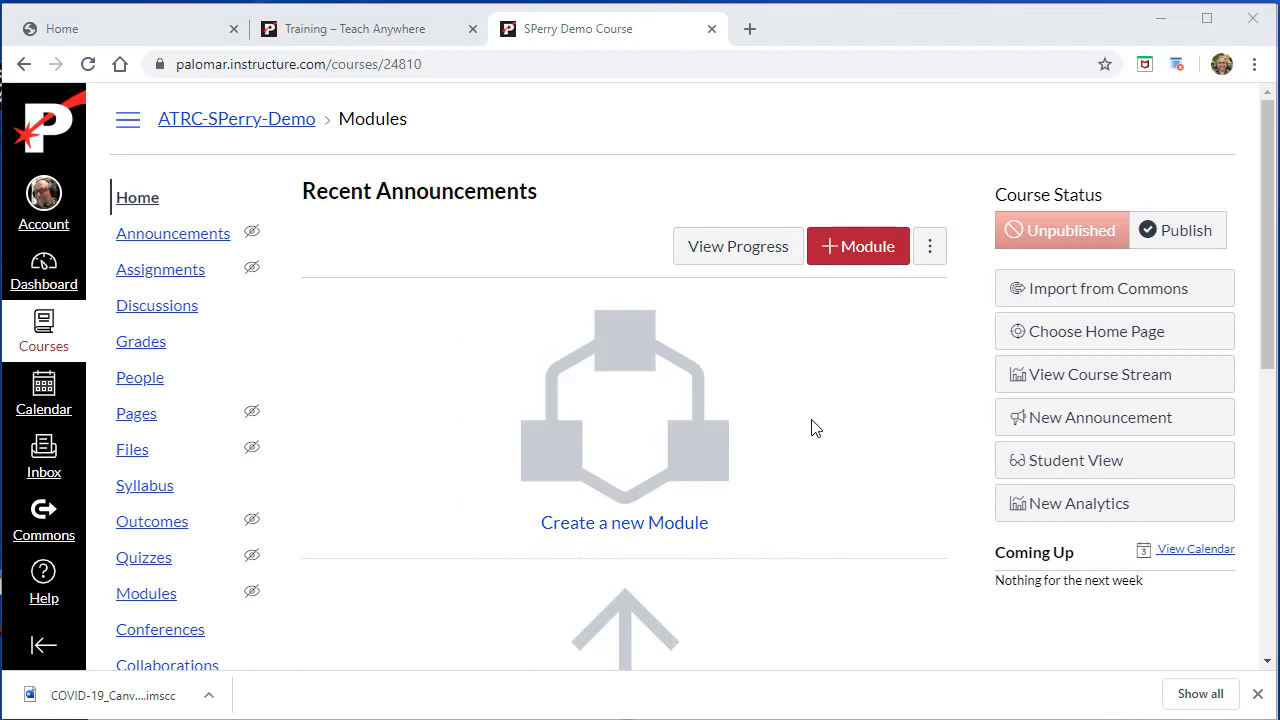
pyautogui.scroll(-6, 812, 428)
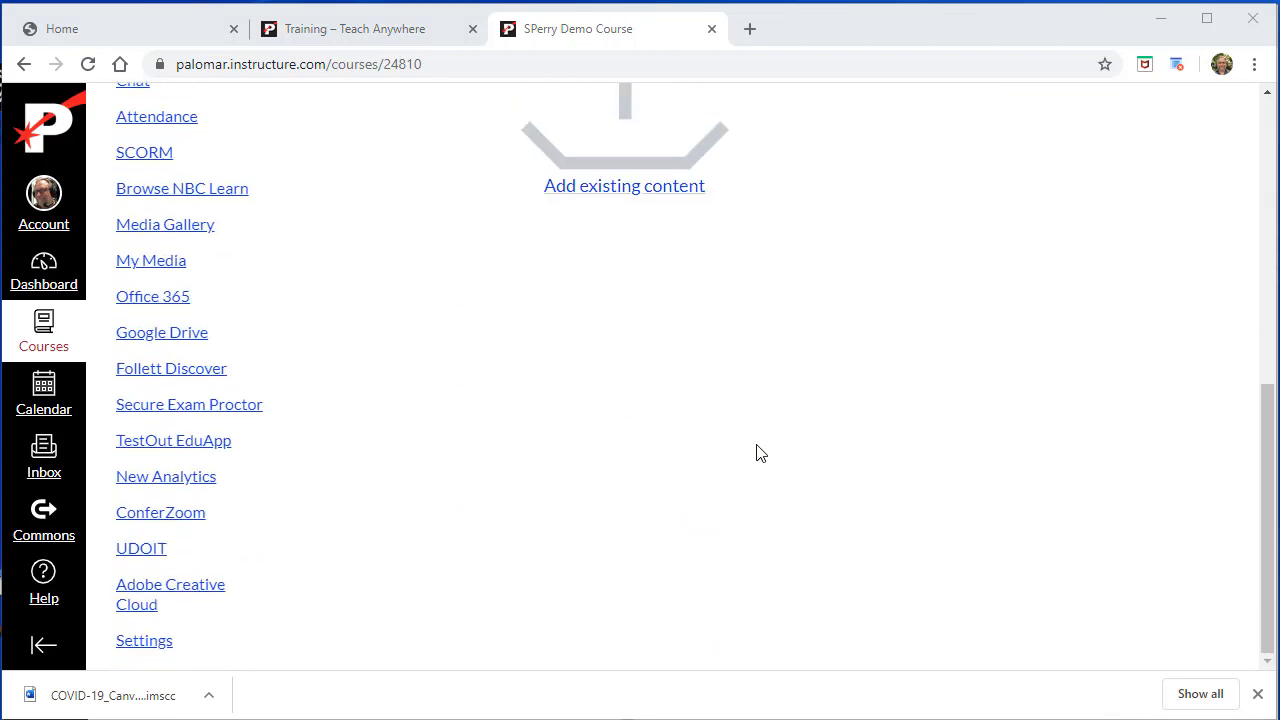
pyautogui.click(152, 647)
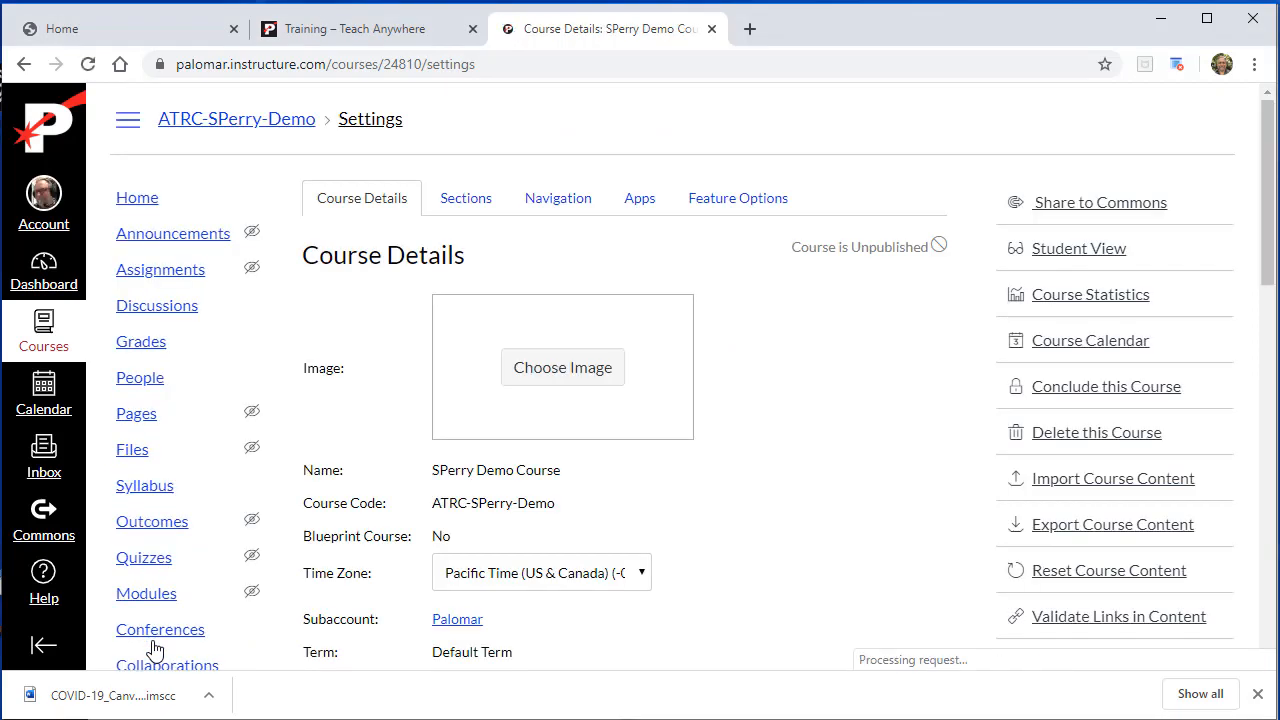
pyautogui.click(1110, 485)
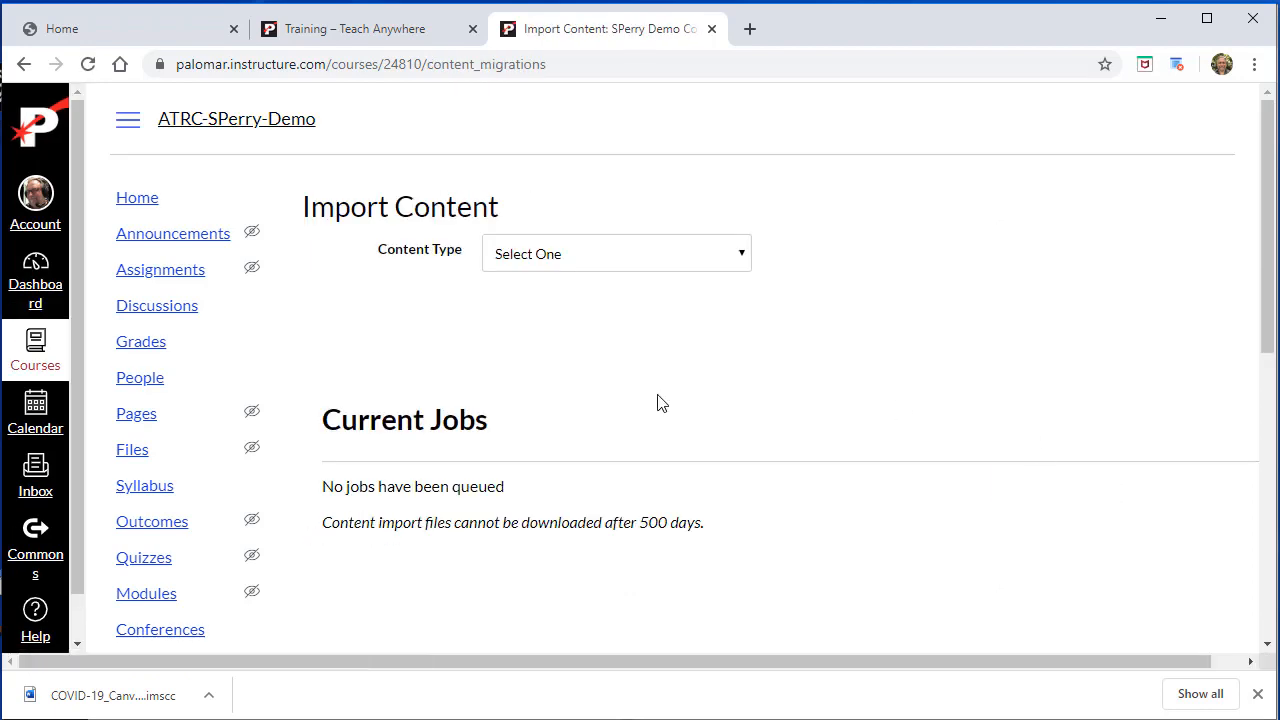
# - Set the import content type to Canvas Course Export Package and choose COVID-19_Canvas_starting_template.imscc from Downloads as the source
pyautogui.click(636, 256)
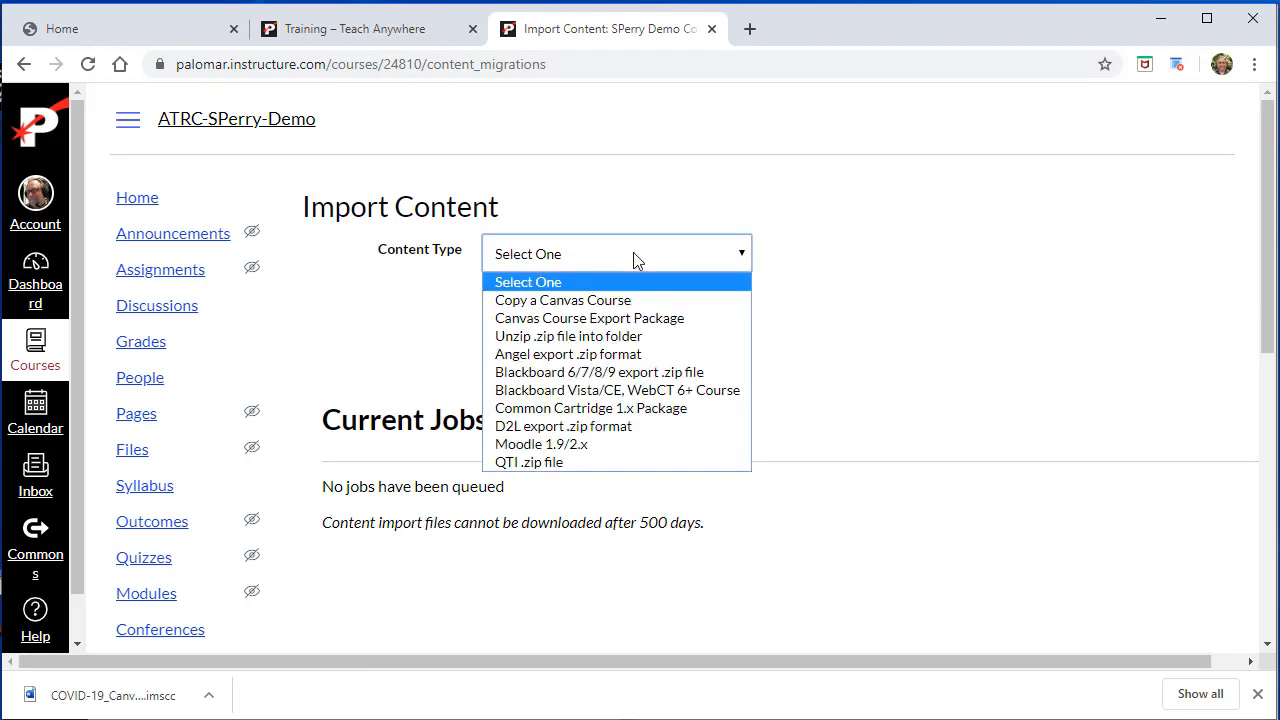
pyautogui.click(675, 320)
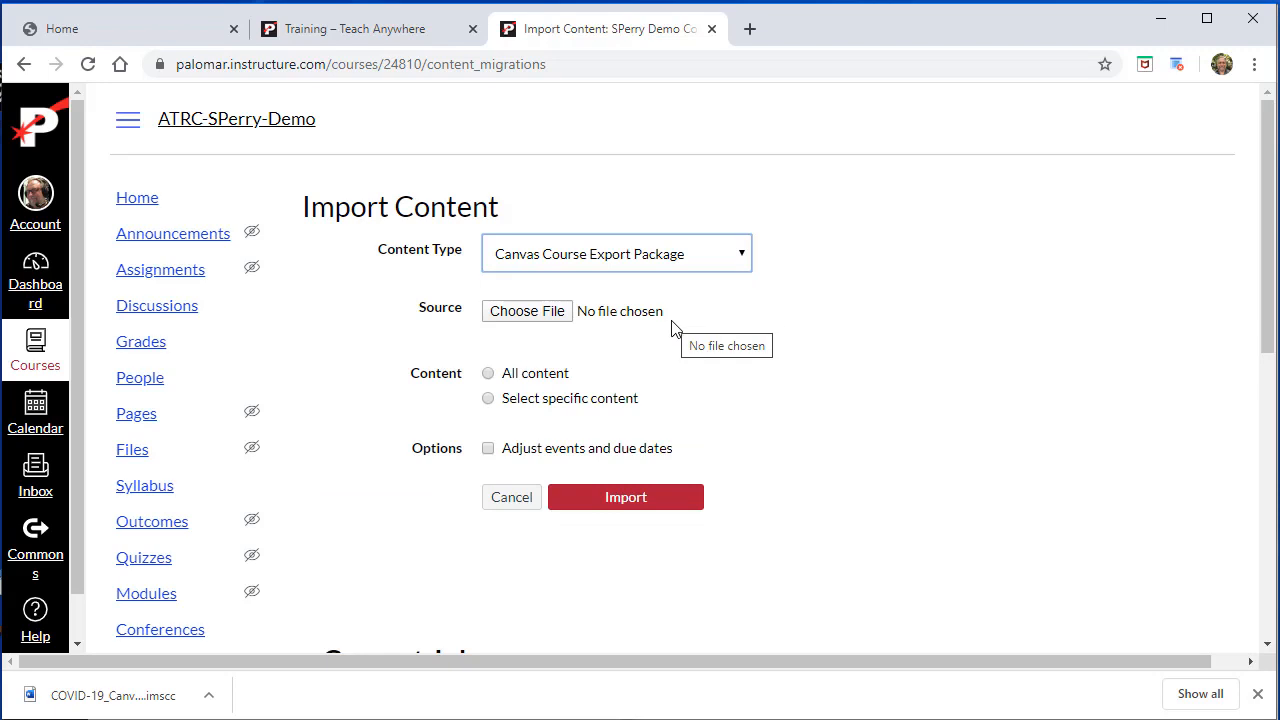
pyautogui.click(535, 316)
pyautogui.click(535, 312)
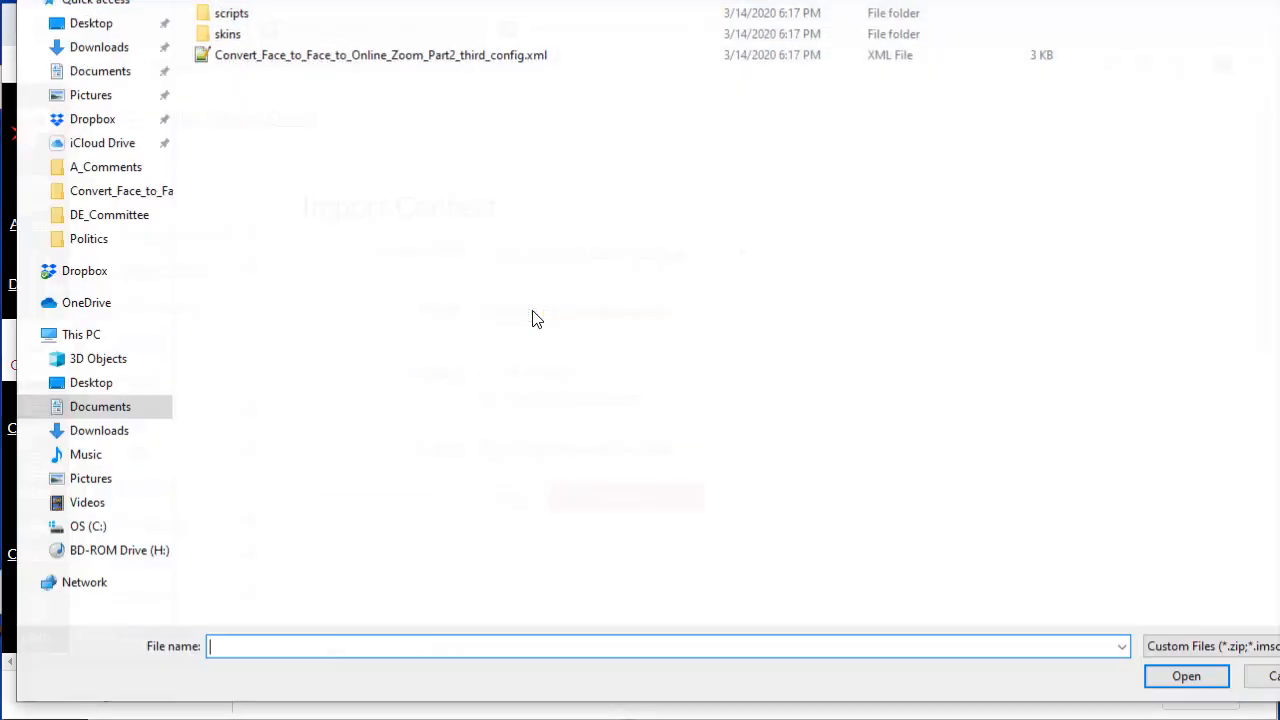
pyautogui.click(104, 48)
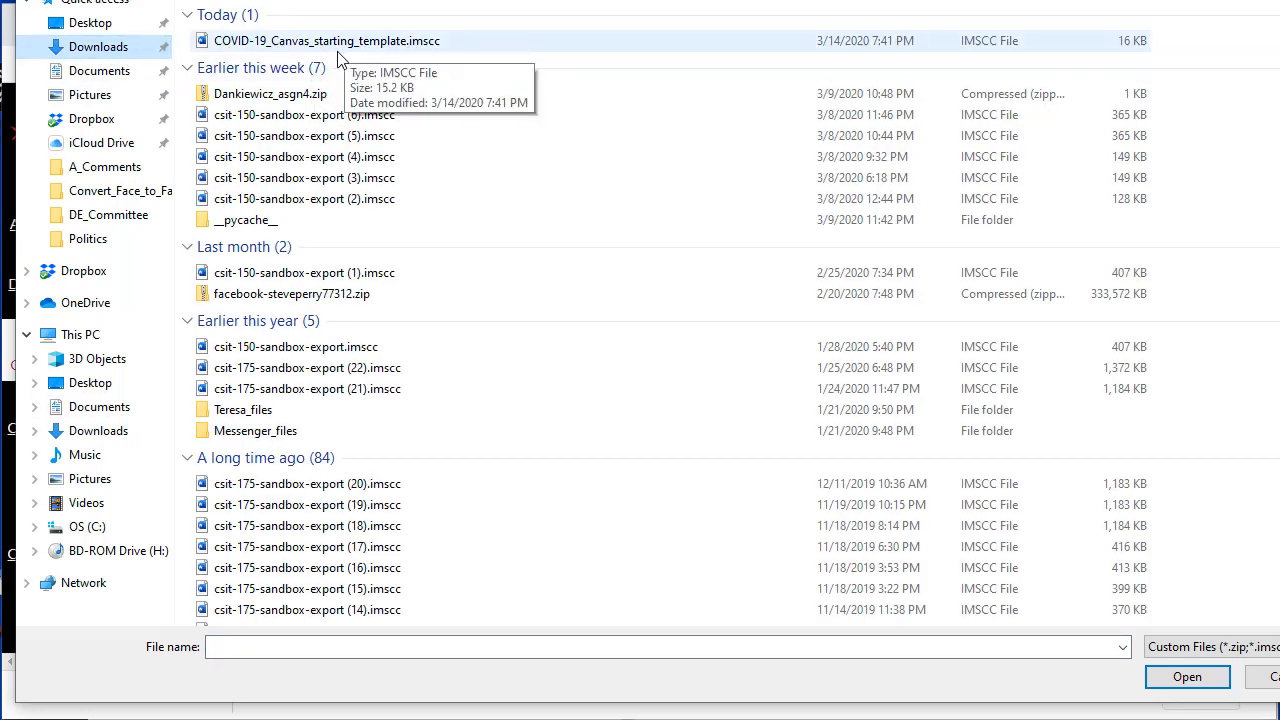
pyautogui.click(391, 45)
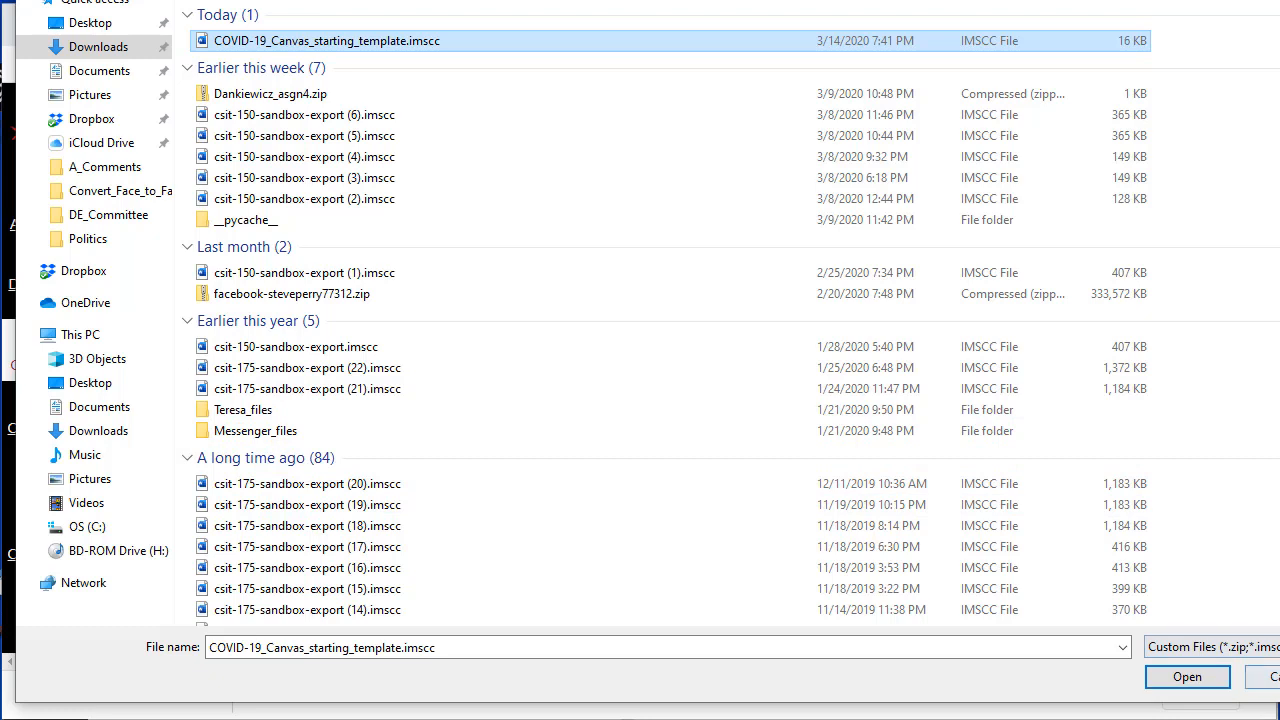
pyautogui.moveTo(1272, 660); pyautogui.dragTo(1100, 586)
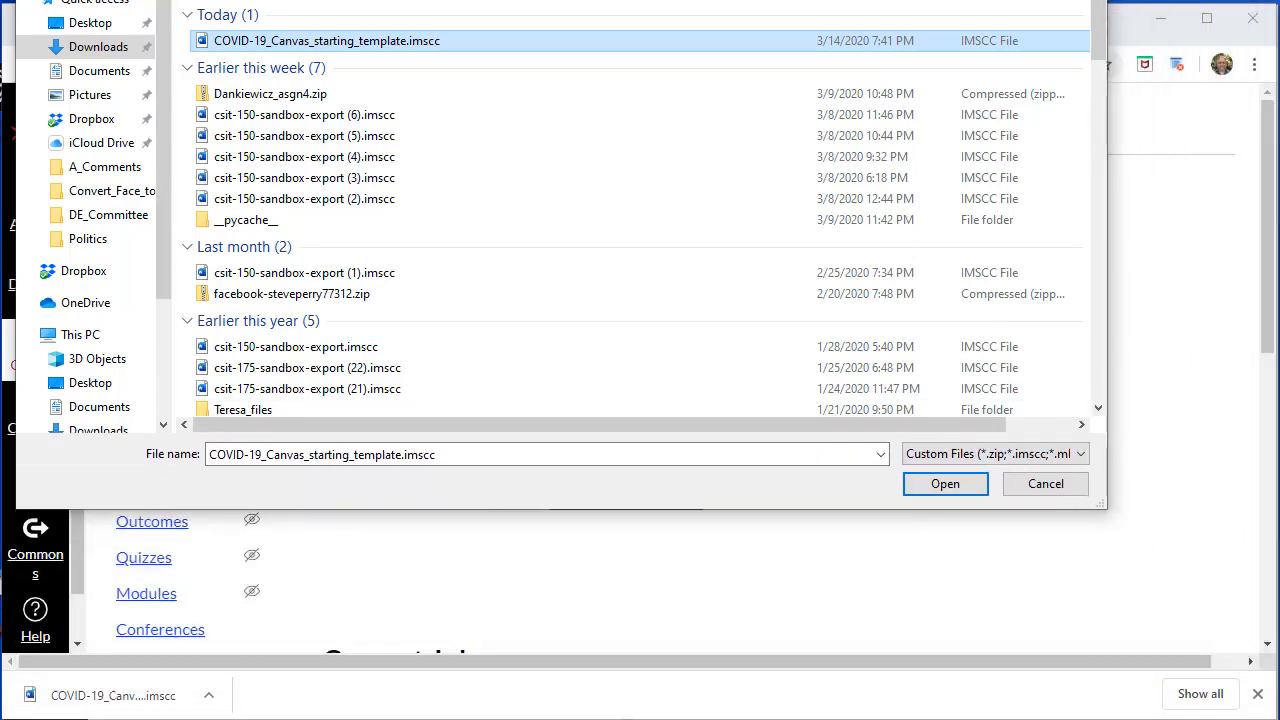
pyautogui.moveTo(790, 2); pyautogui.dragTo(803, 57)
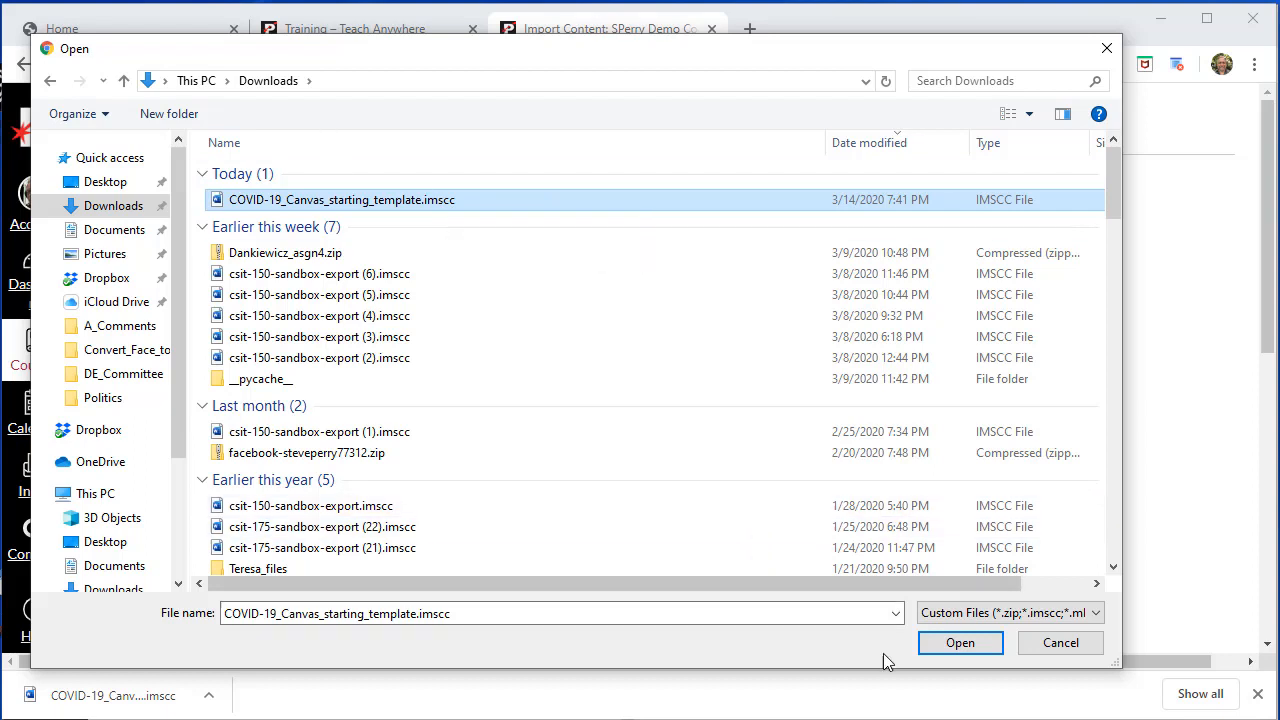
pyautogui.click(975, 648)
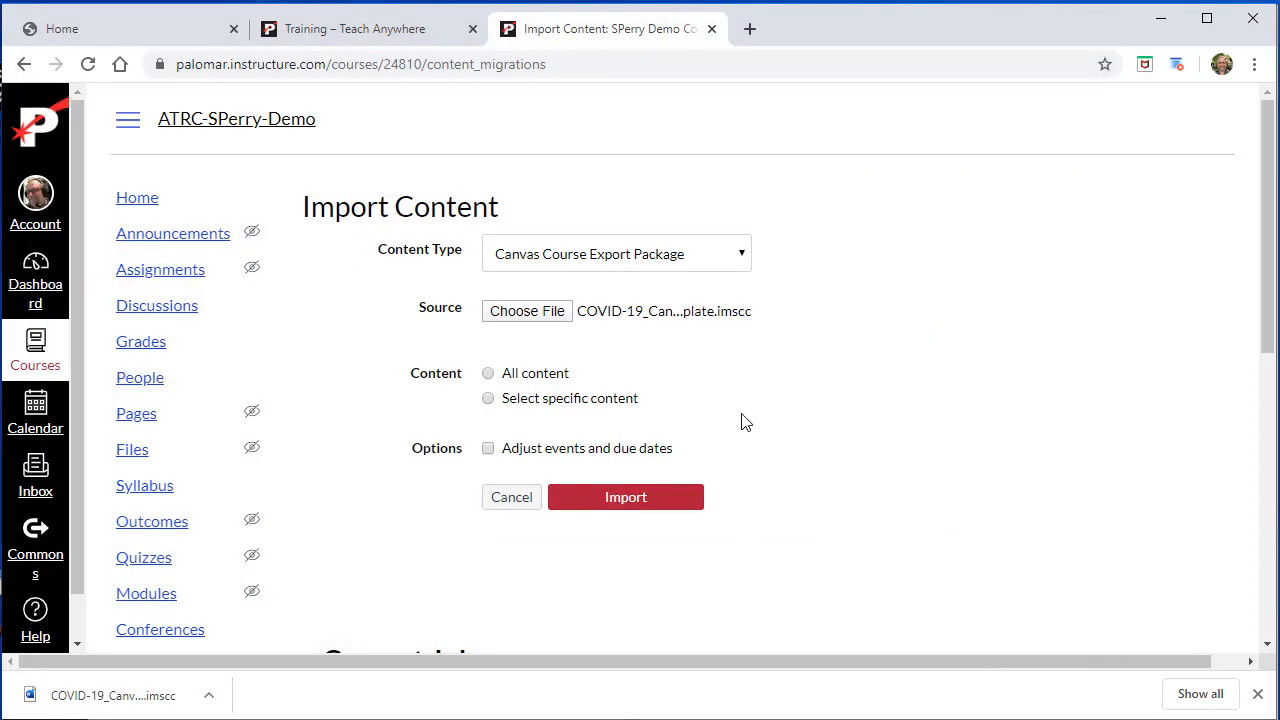
# - Import all content from the chosen template package into the course and check the job under Current Jobs
pyautogui.click(488, 374)
pyautogui.scroll(-1, 845, 489)
pyautogui.scroll(1, 843, 489)
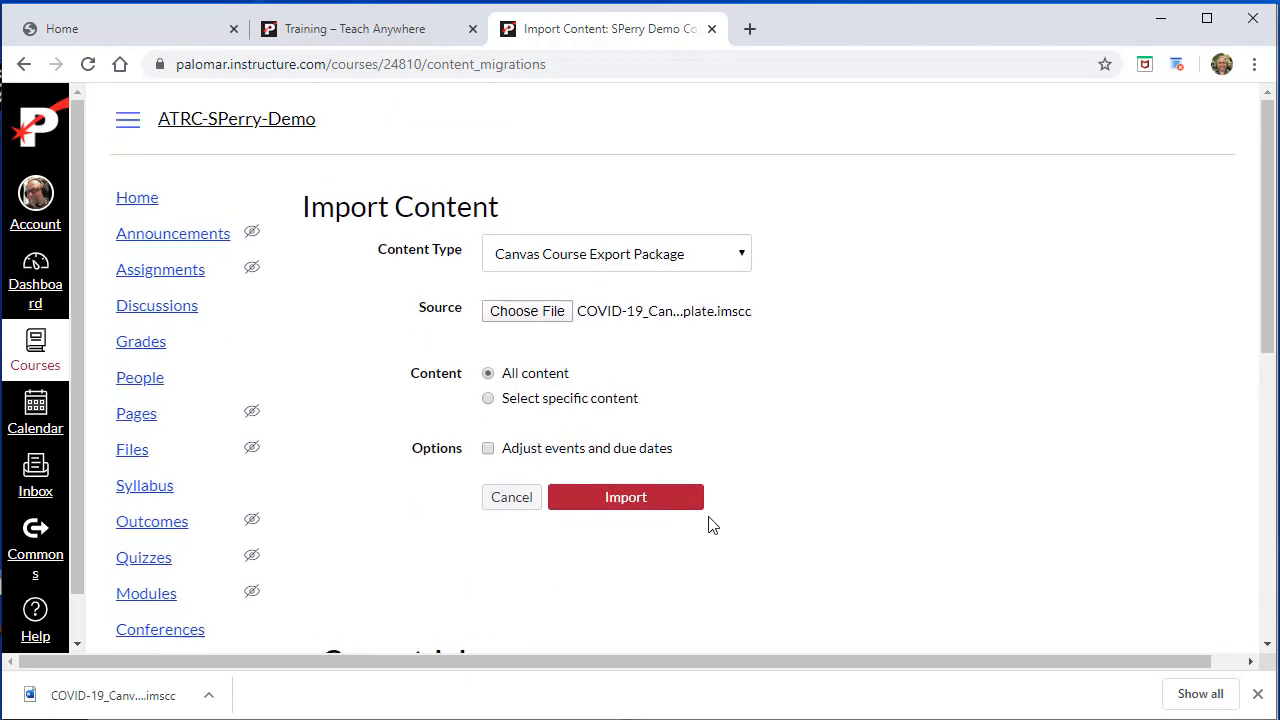
pyautogui.click(644, 510)
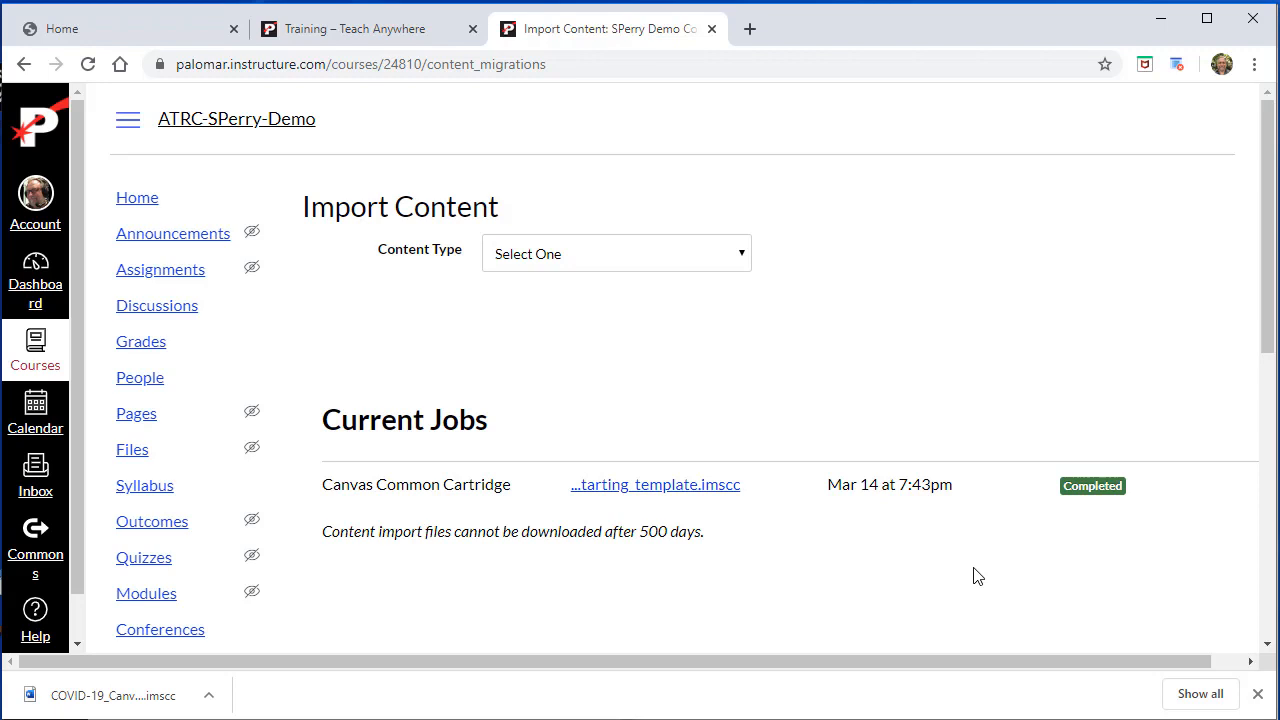
pyautogui.scroll(-2, 976, 560)
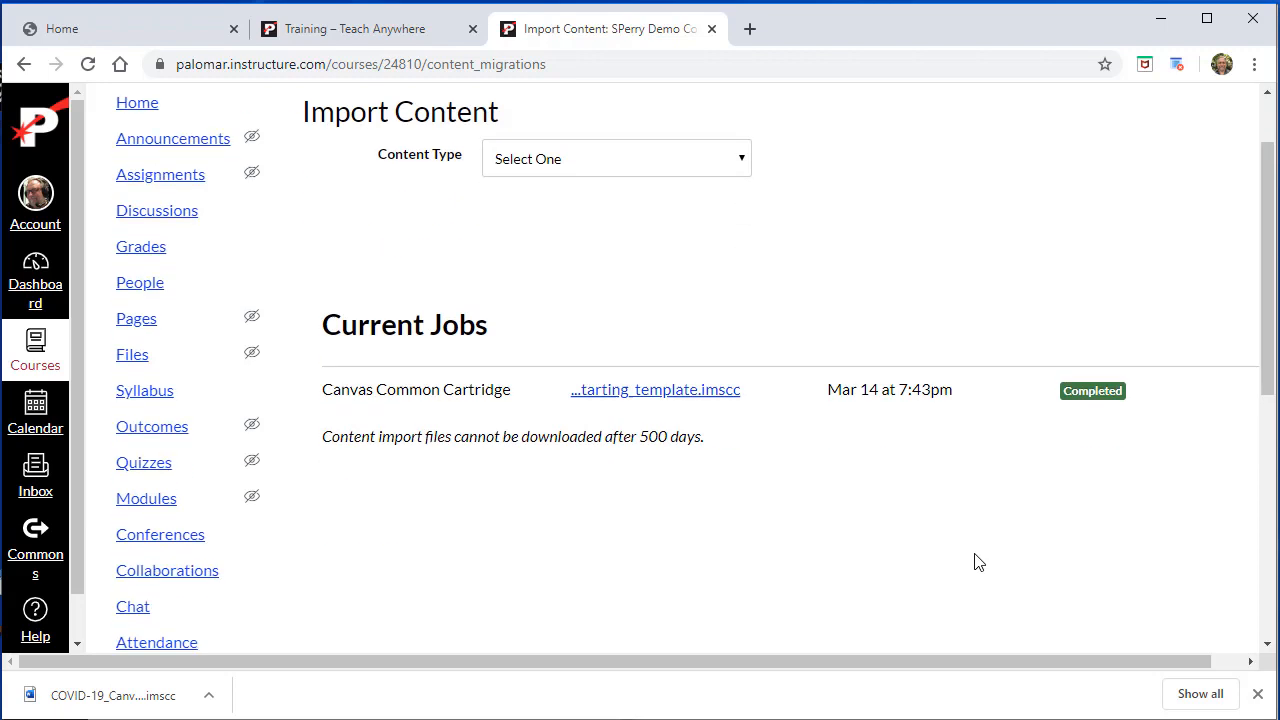
pyautogui.scroll(1, 978, 555)
pyautogui.scroll(1, 978, 555)
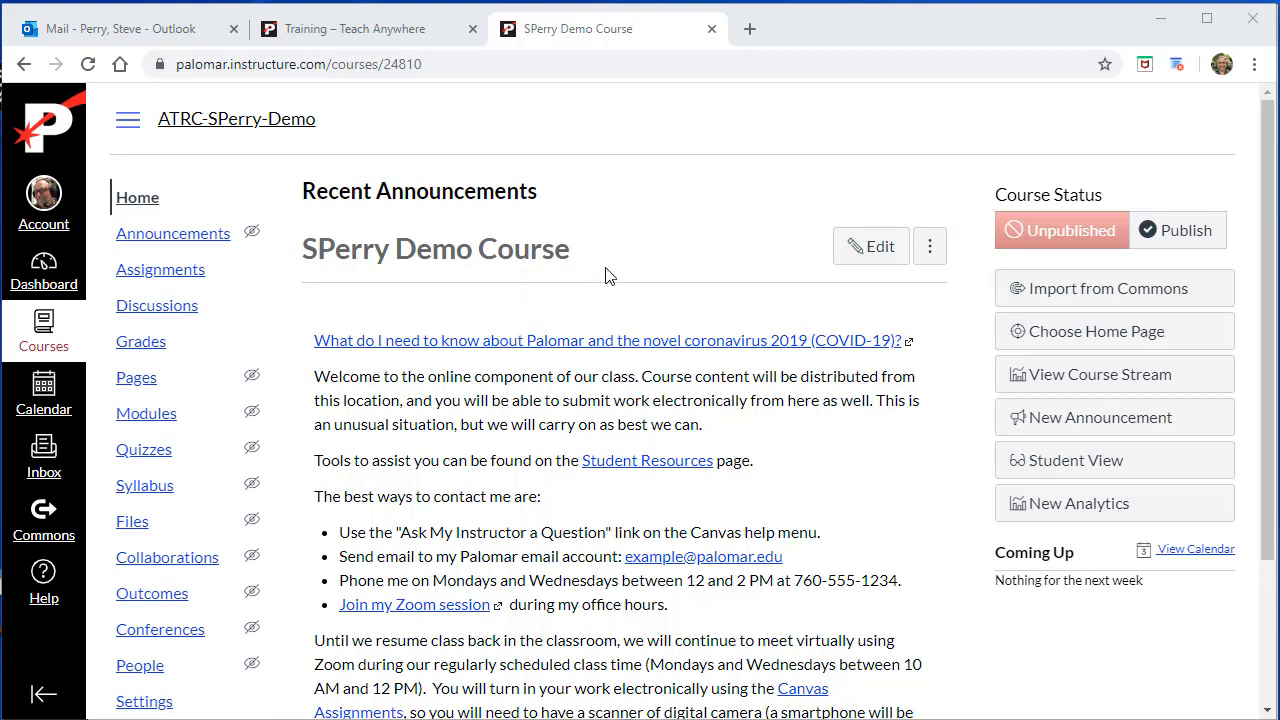
# - Review the imported course home page, including its welcome text, contact methods, Zoom details and support links
pyautogui.scroll(-1, 643, 257)
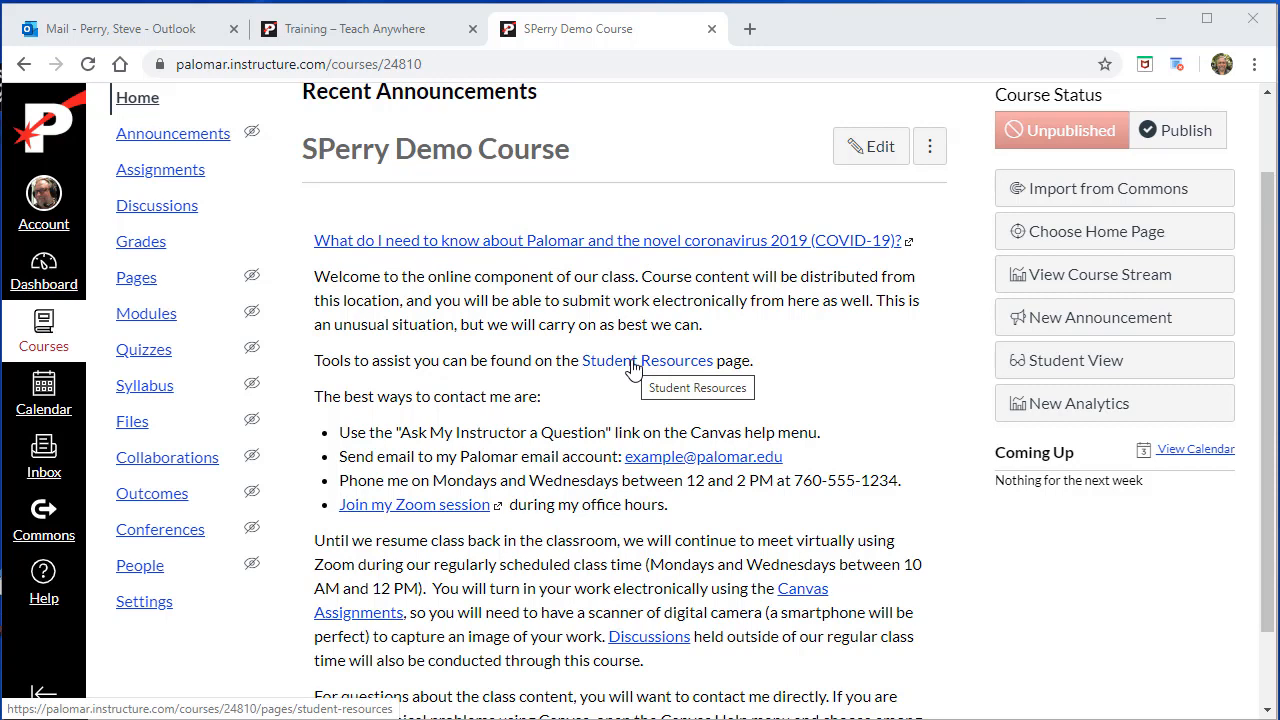
pyautogui.scroll(-1, 600, 390)
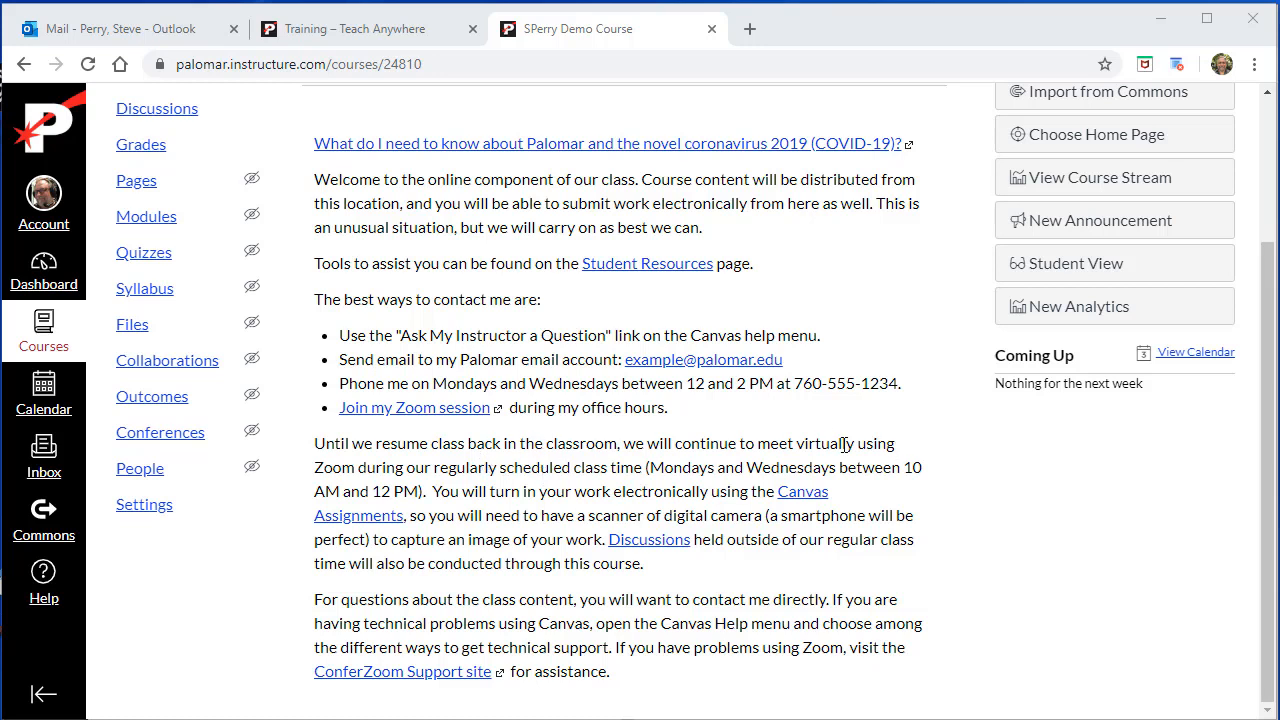
pyautogui.scroll(3, 756, 408)
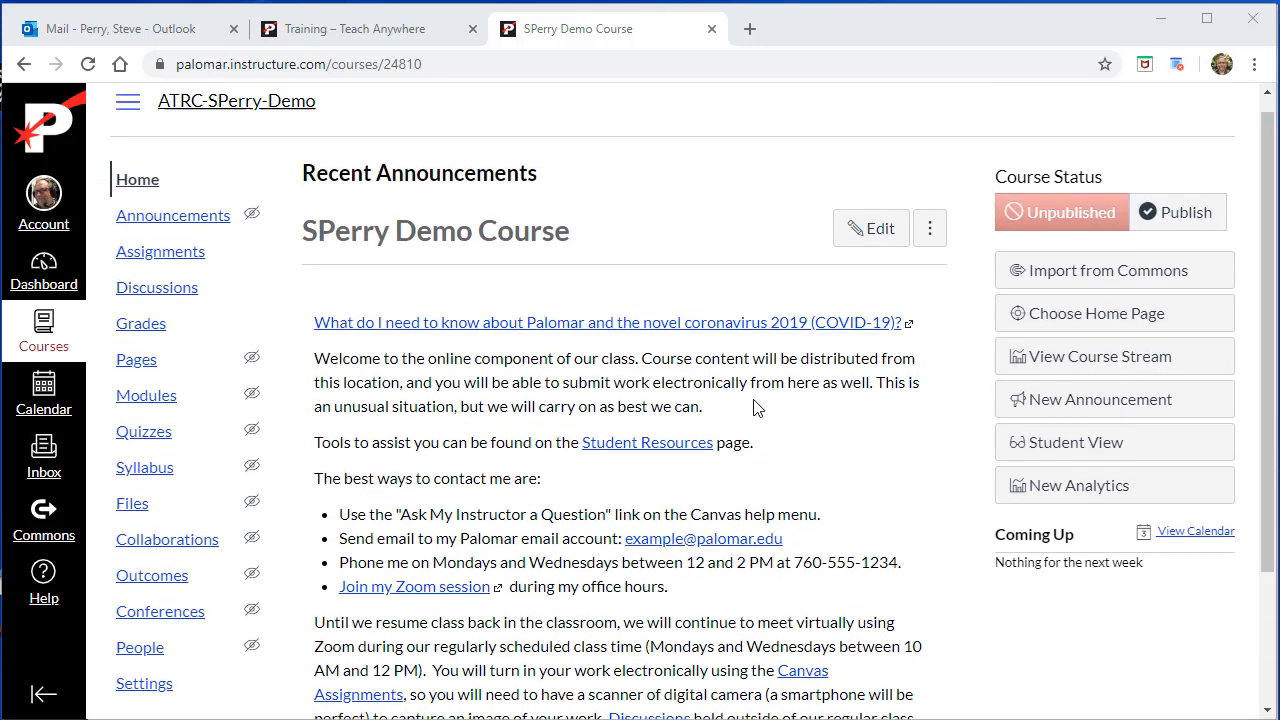
pyautogui.scroll(-3, 761, 376)
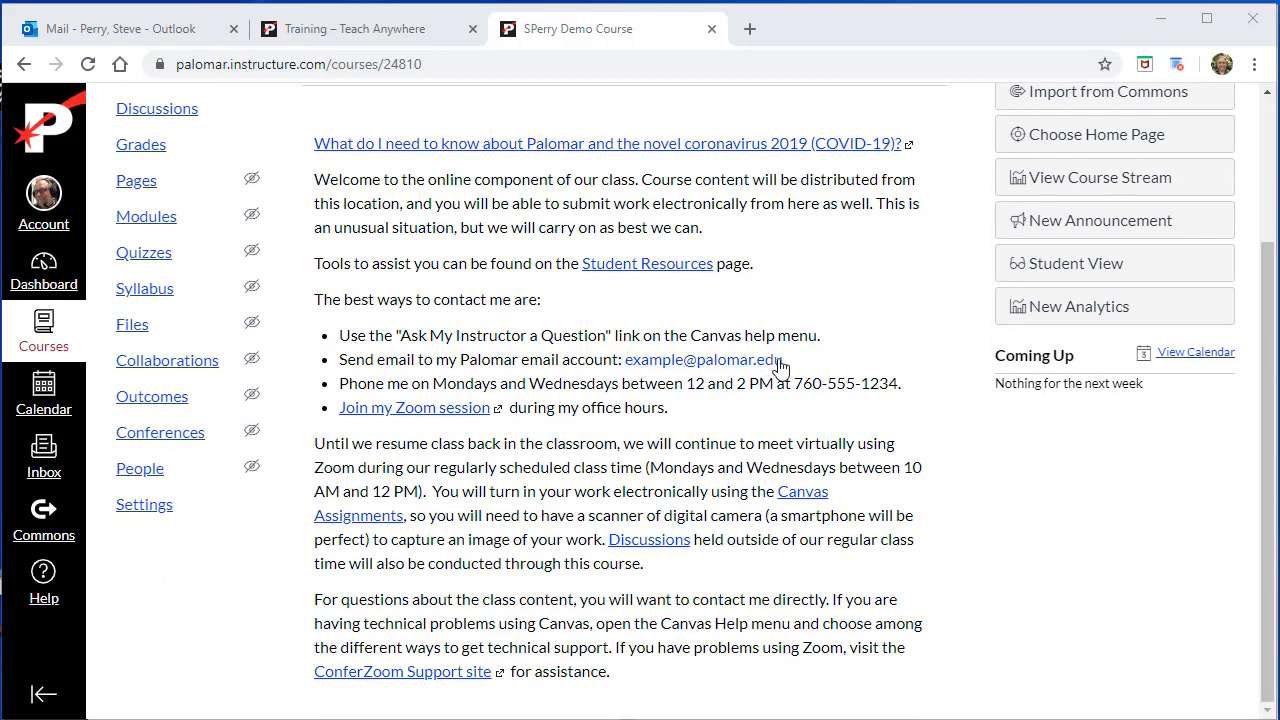
pyautogui.scroll(3, 824, 332)
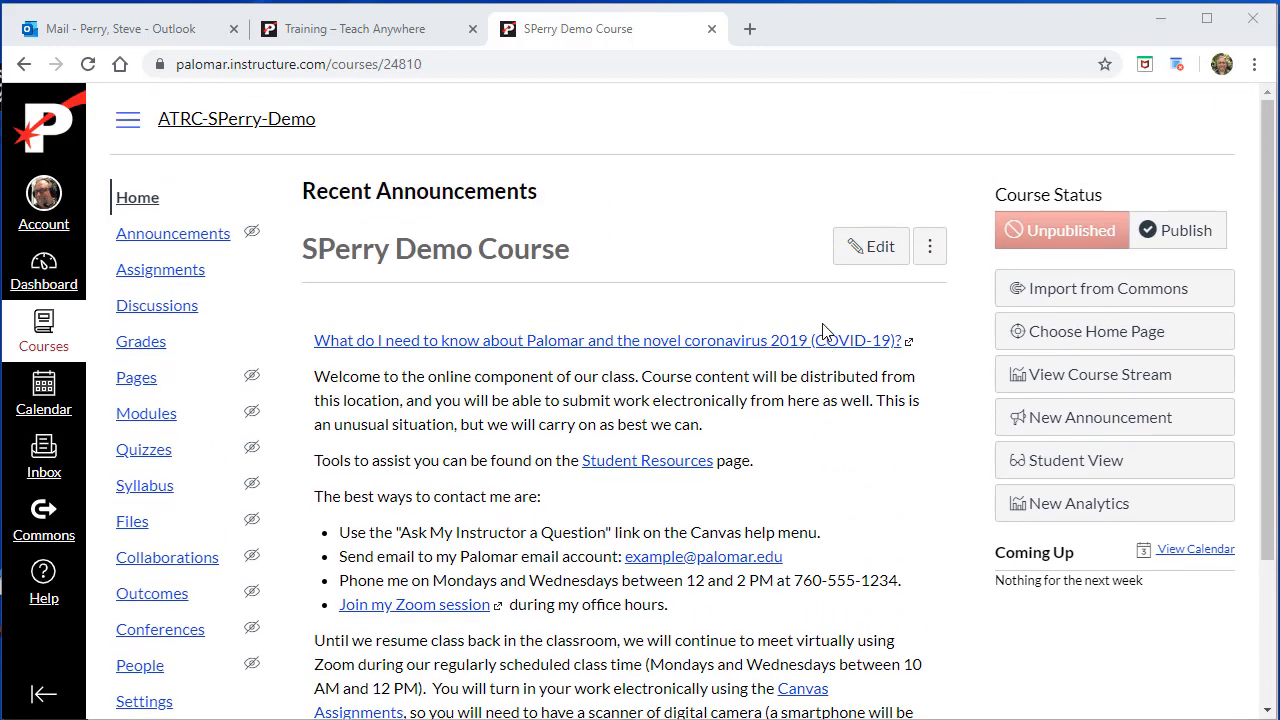
# - Create a new course announcement titled "It's a whole new world!"
pyautogui.scroll(-3, 802, 498)
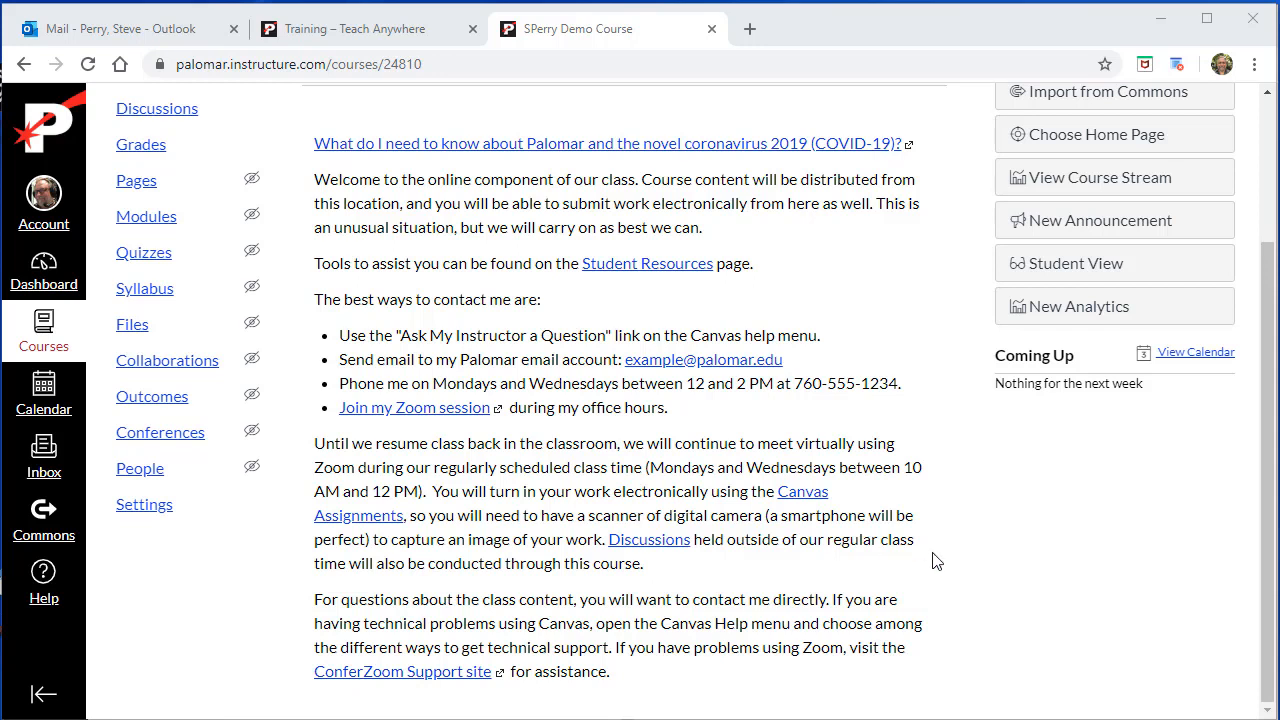
pyautogui.scroll(3, 926, 558)
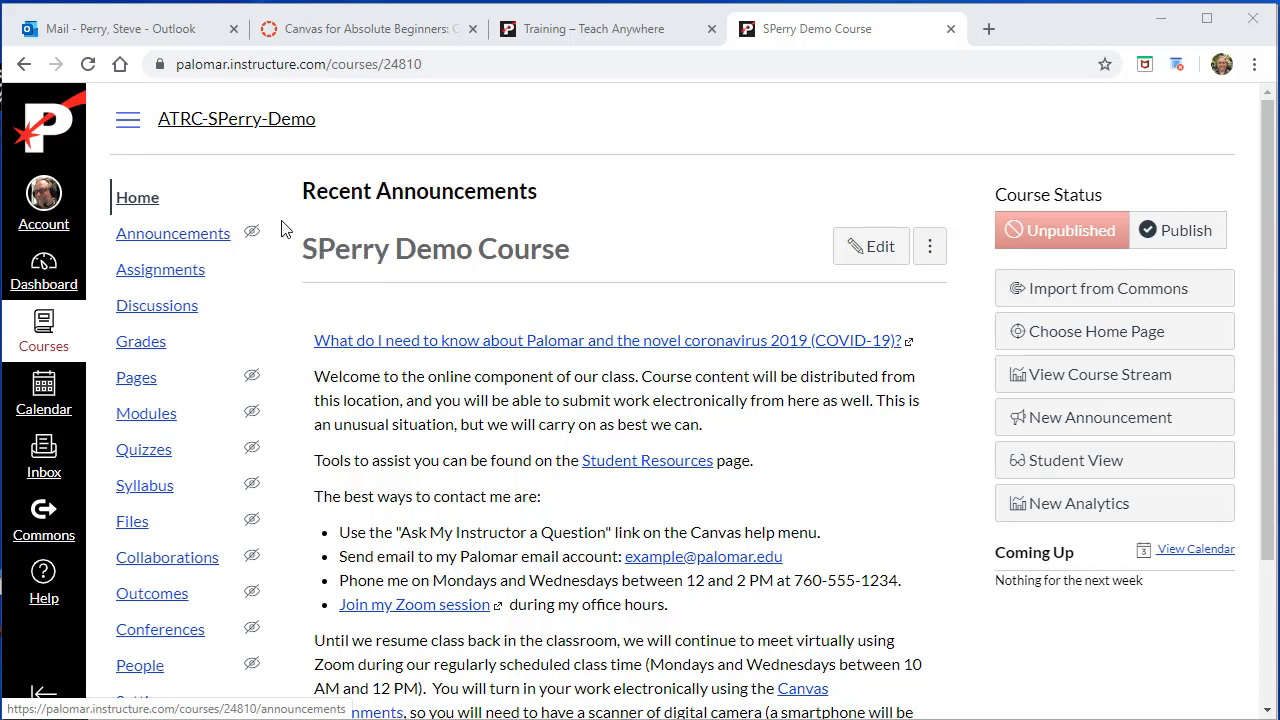
pyautogui.click(185, 238)
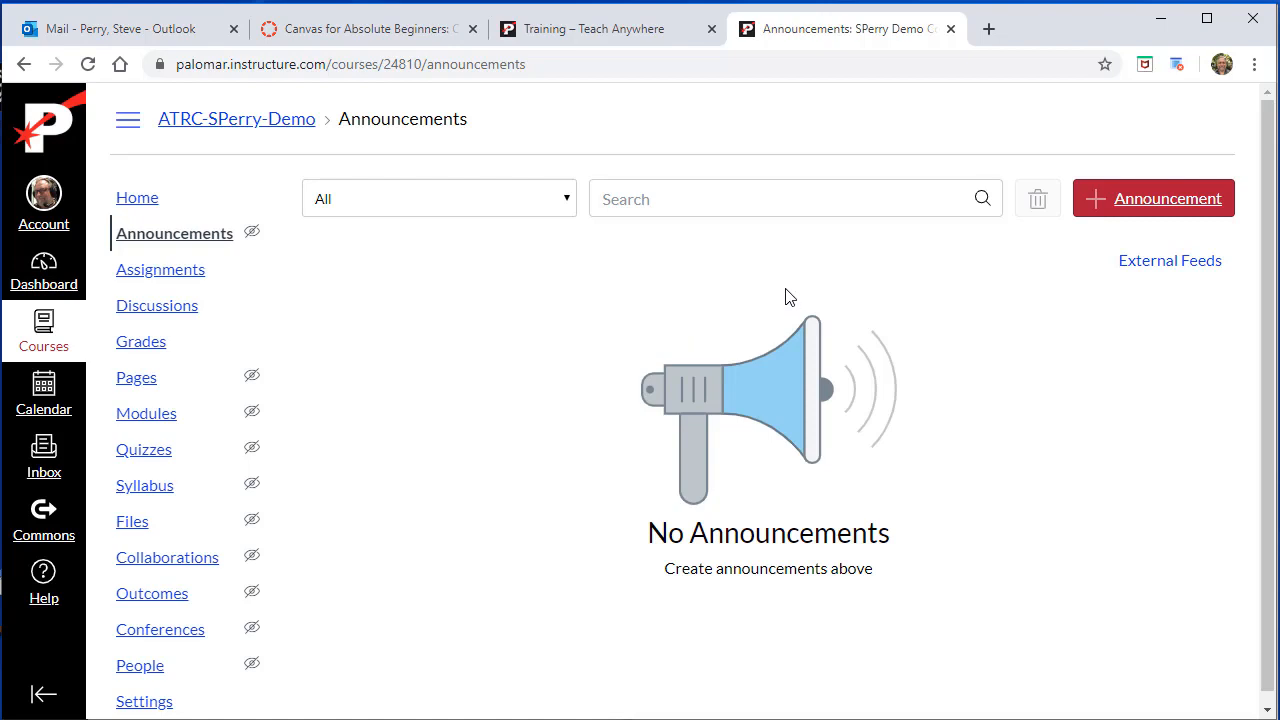
pyautogui.click(1140, 206)
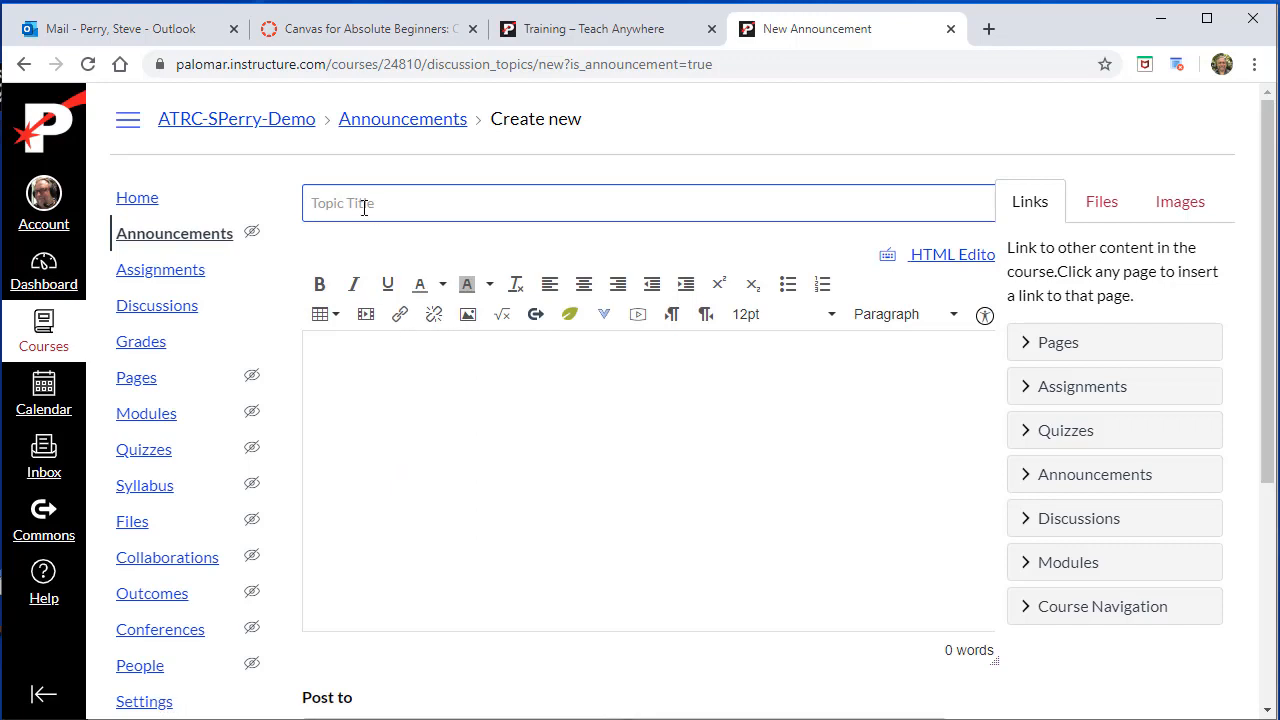
pyautogui.write("It's a whole new world")
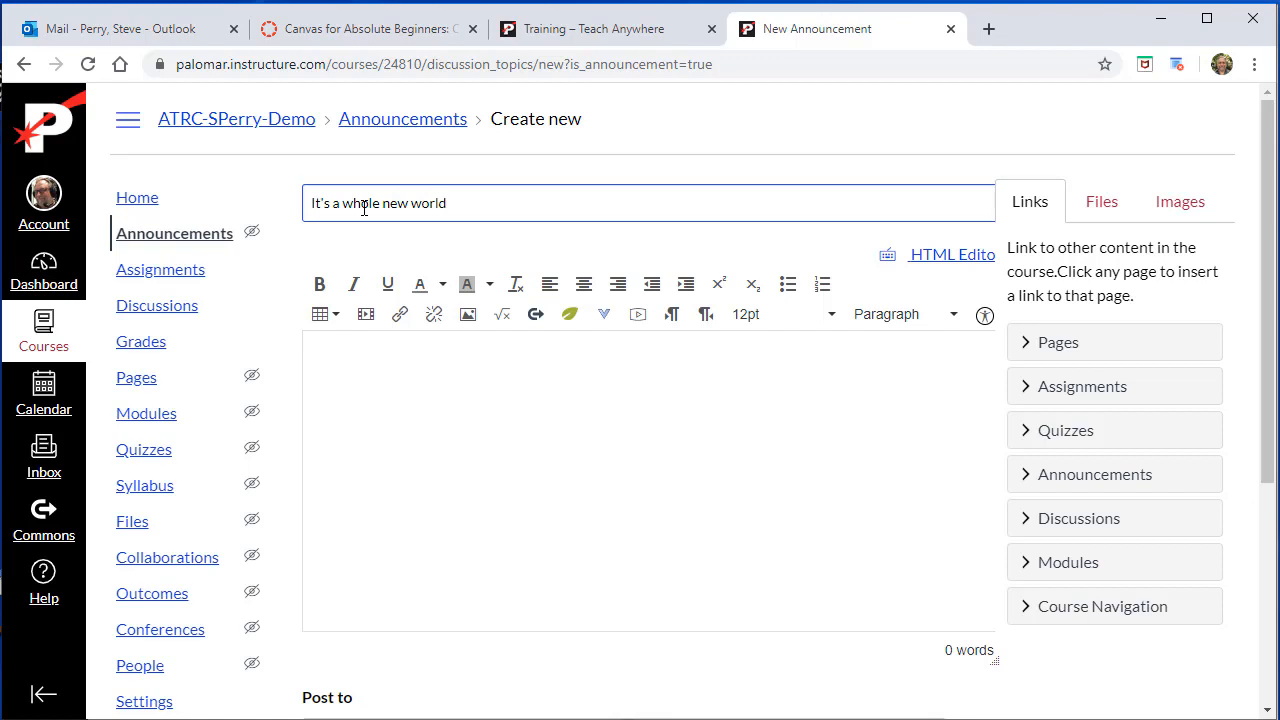
pyautogui.write('!')
# - Enter "Hang on" as the announcement's message, save it for all sections, and return to the course home page
pyautogui.click(387, 369)
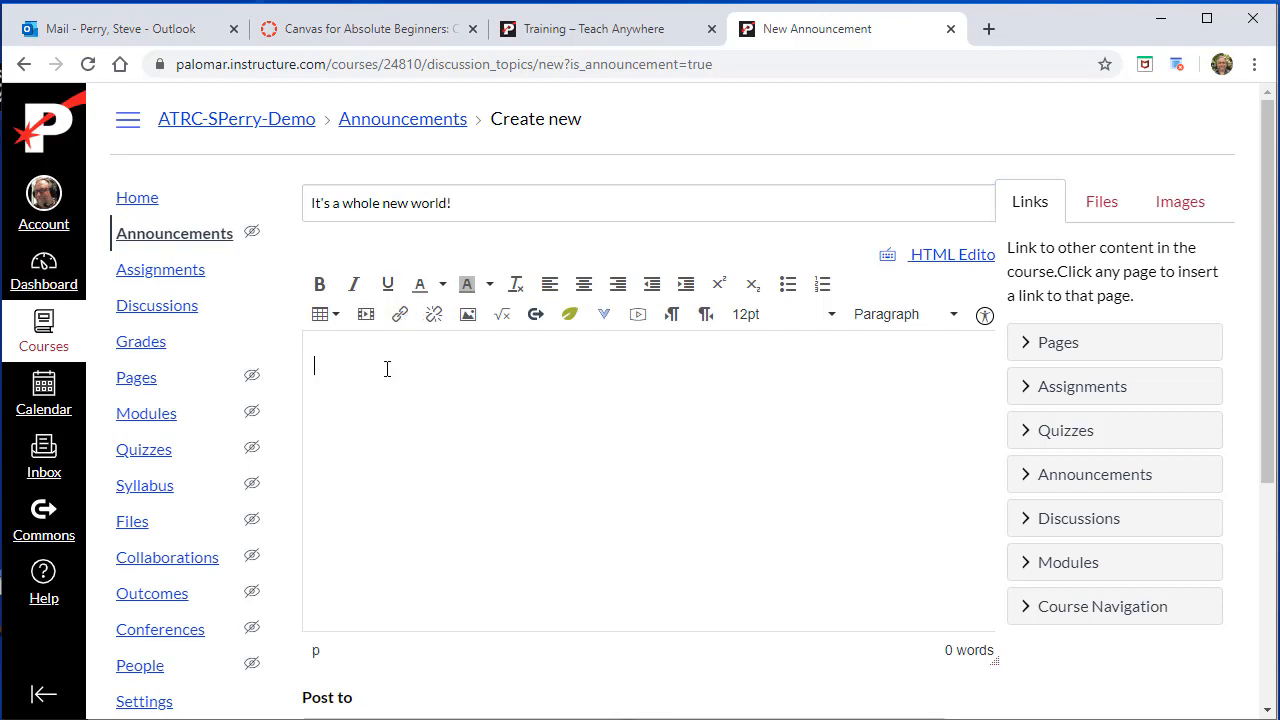
pyautogui.write('Hang on')
pyautogui.scroll(-4, 706, 471)
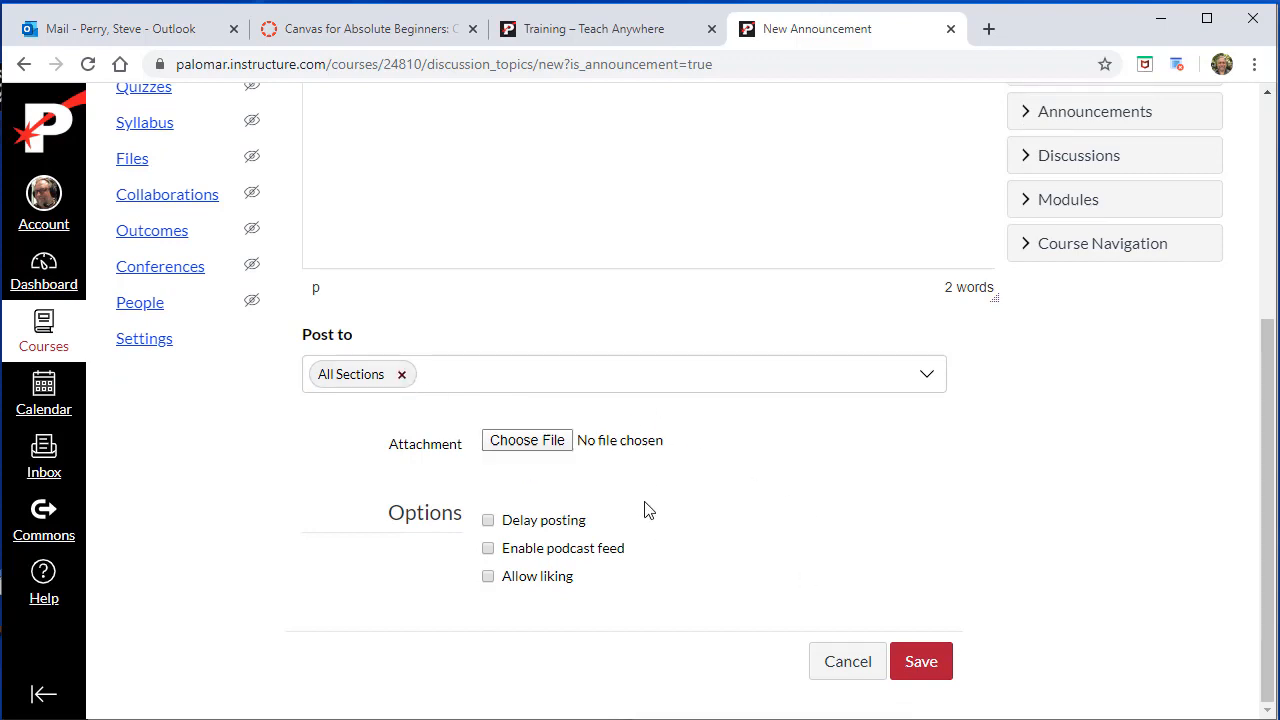
pyautogui.click(921, 664)
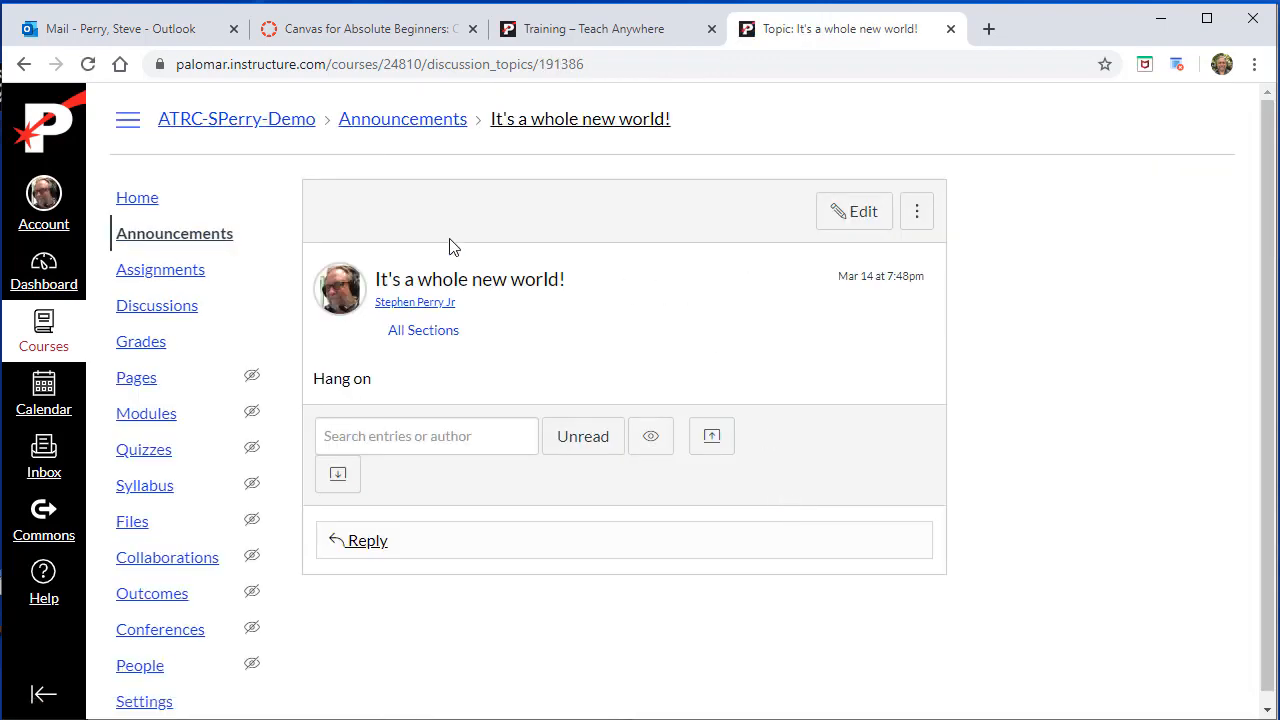
pyautogui.click(145, 200)
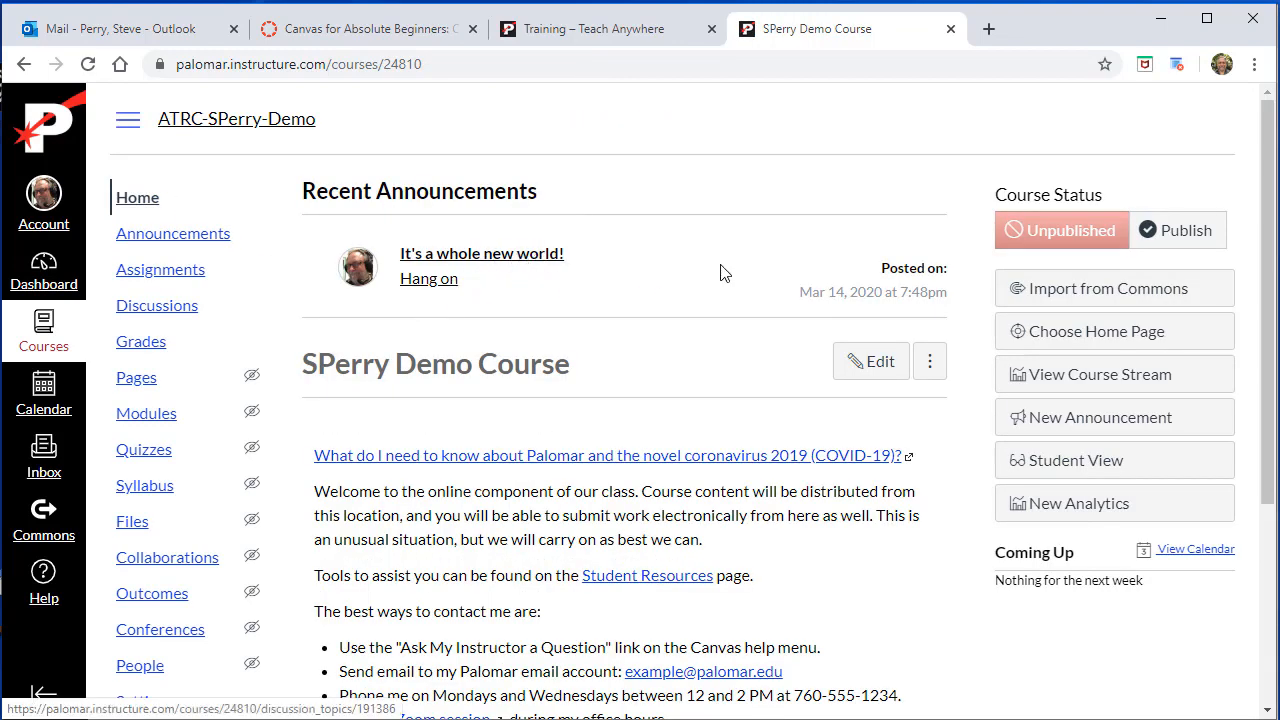
# - Open the "File Upload" assignment for editing and look over its description text
pyautogui.click(184, 273)
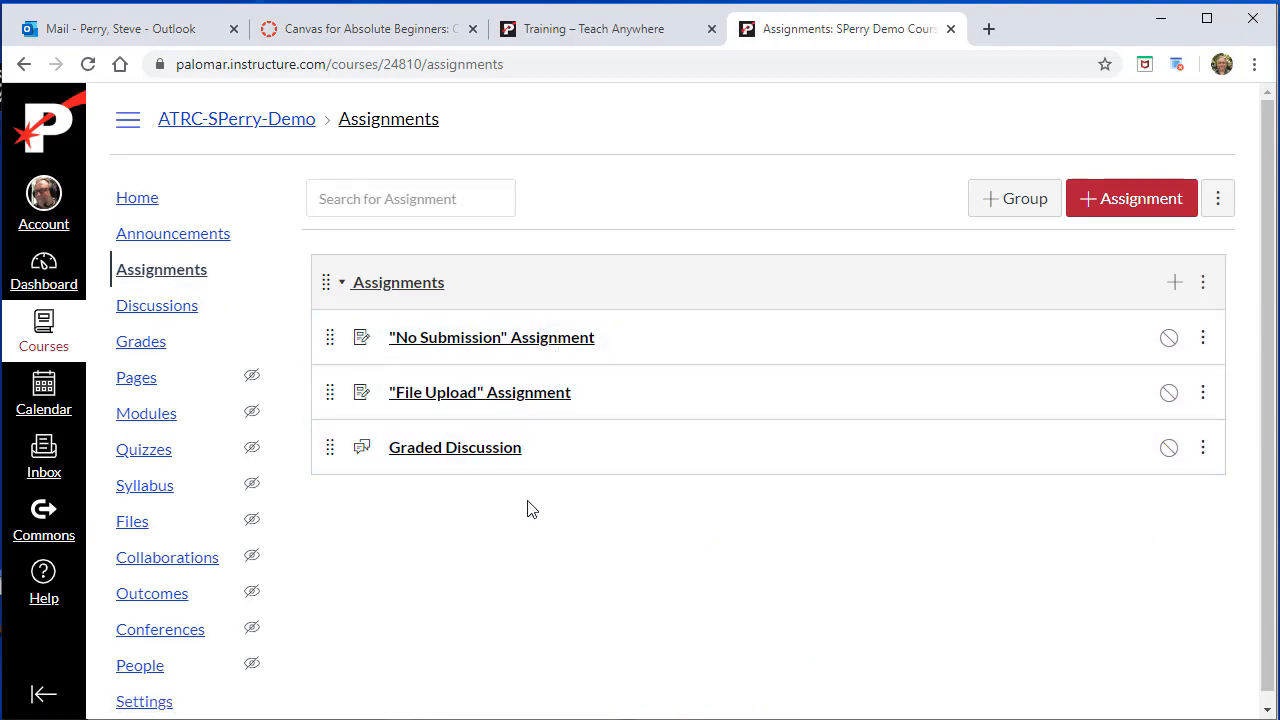
pyautogui.click(545, 401)
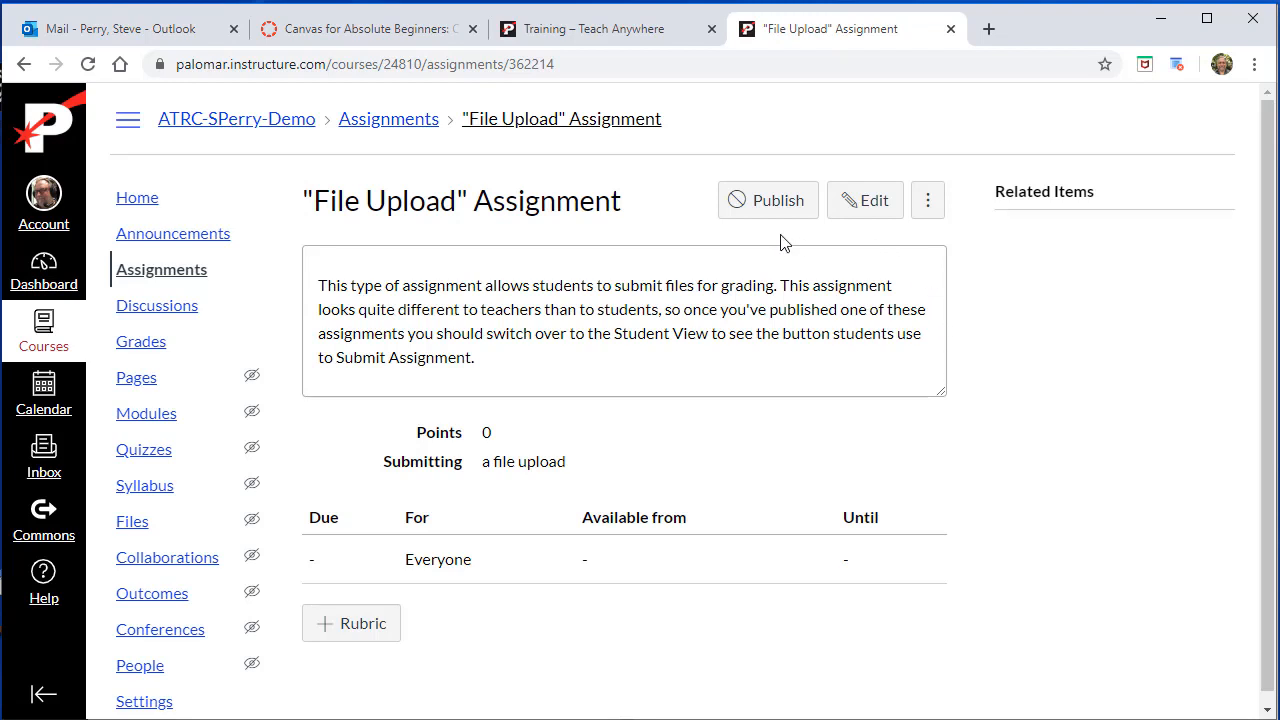
pyautogui.click(866, 208)
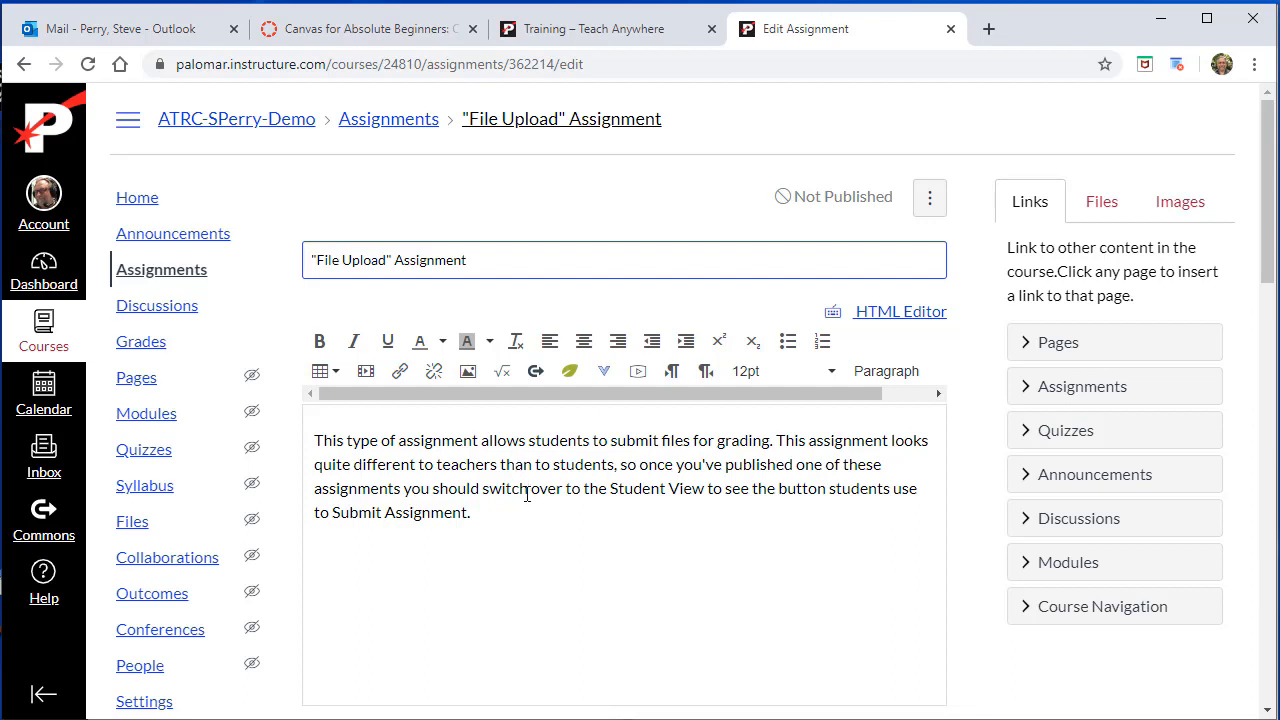
pyautogui.click(524, 503)
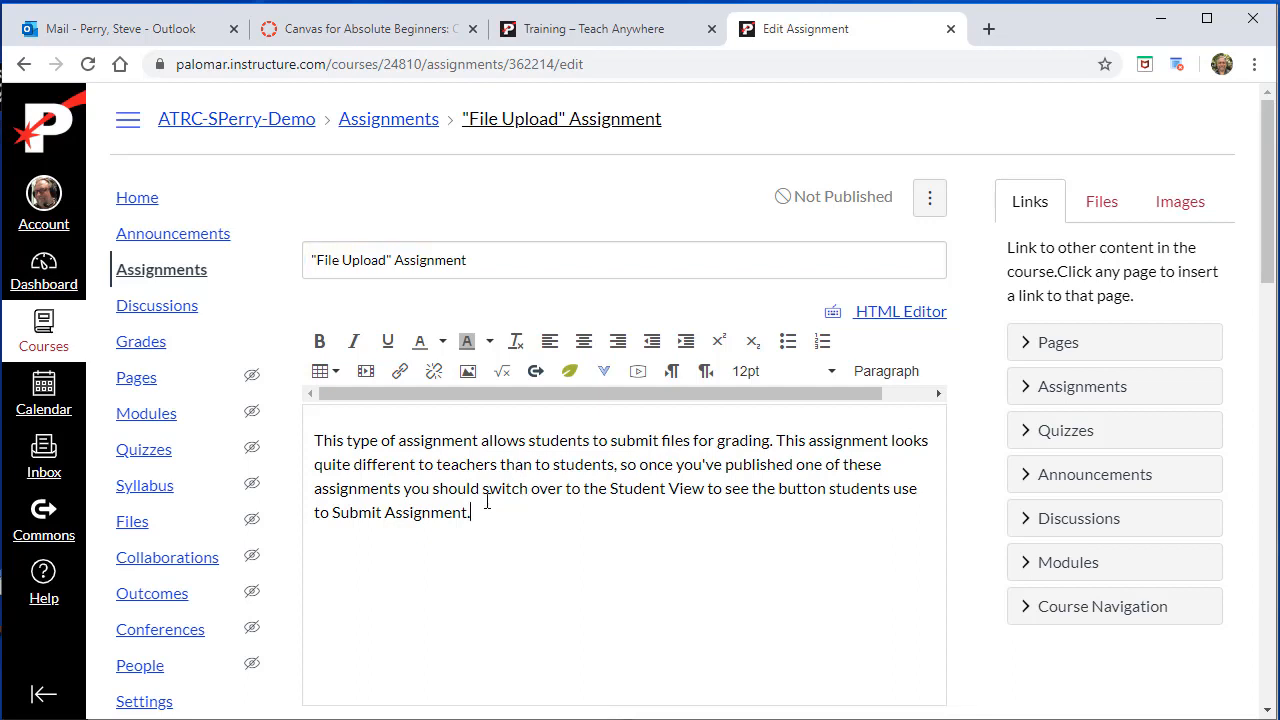
pyautogui.moveTo(611, 492); pyautogui.dragTo(707, 490)
pyautogui.click(709, 512)
pyautogui.scroll(-2, 710, 512)
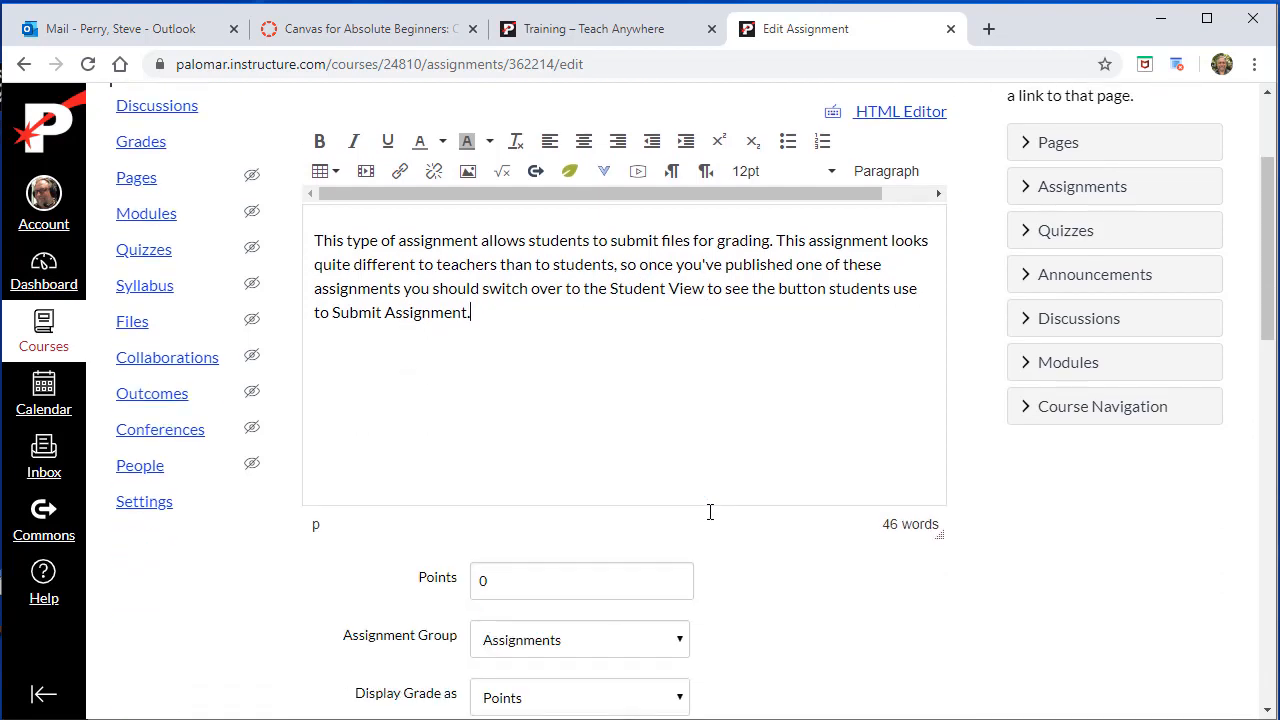
pyautogui.scroll(2, 710, 512)
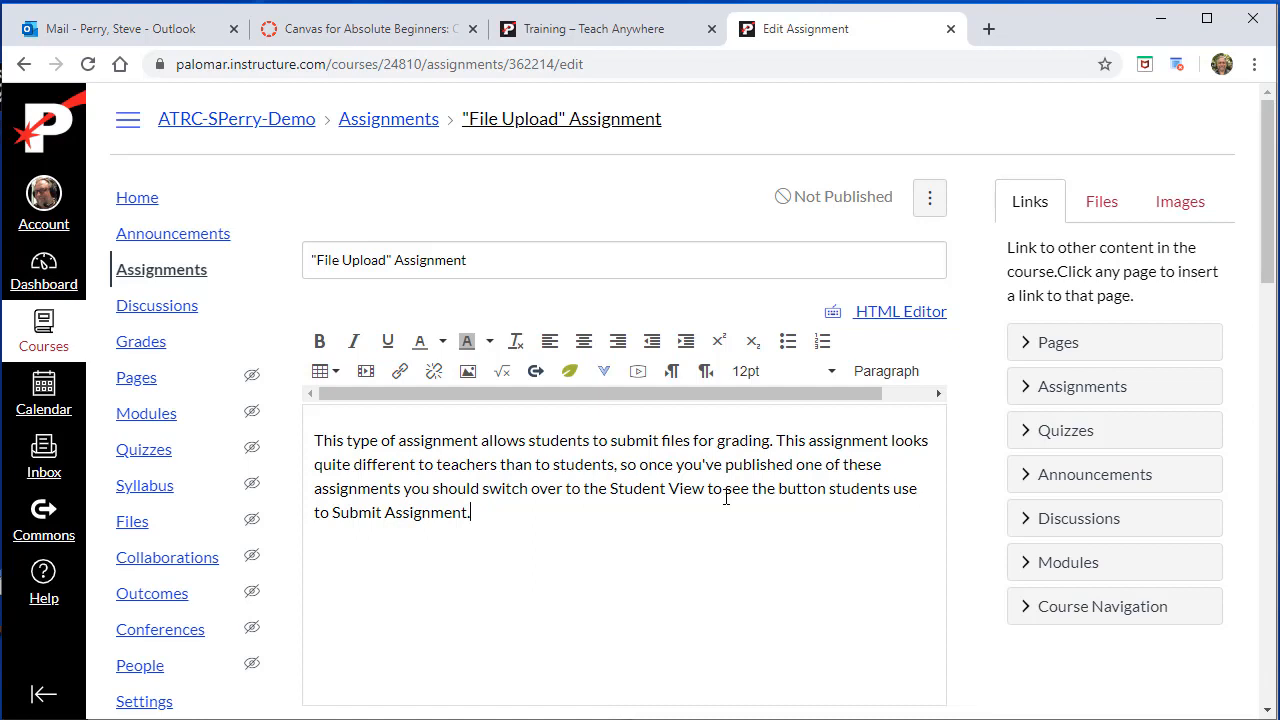
# - Set the assignment's points to 10
pyautogui.scroll(-1, 726, 497)
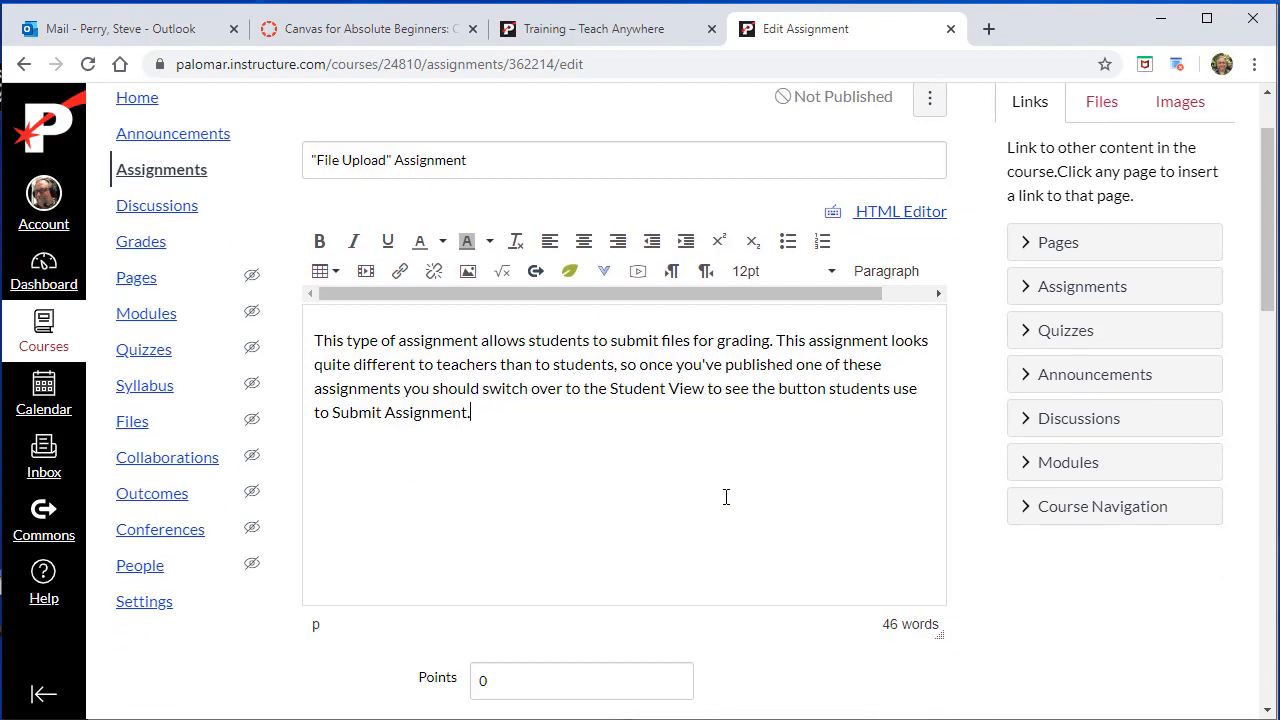
pyautogui.scroll(-3, 726, 497)
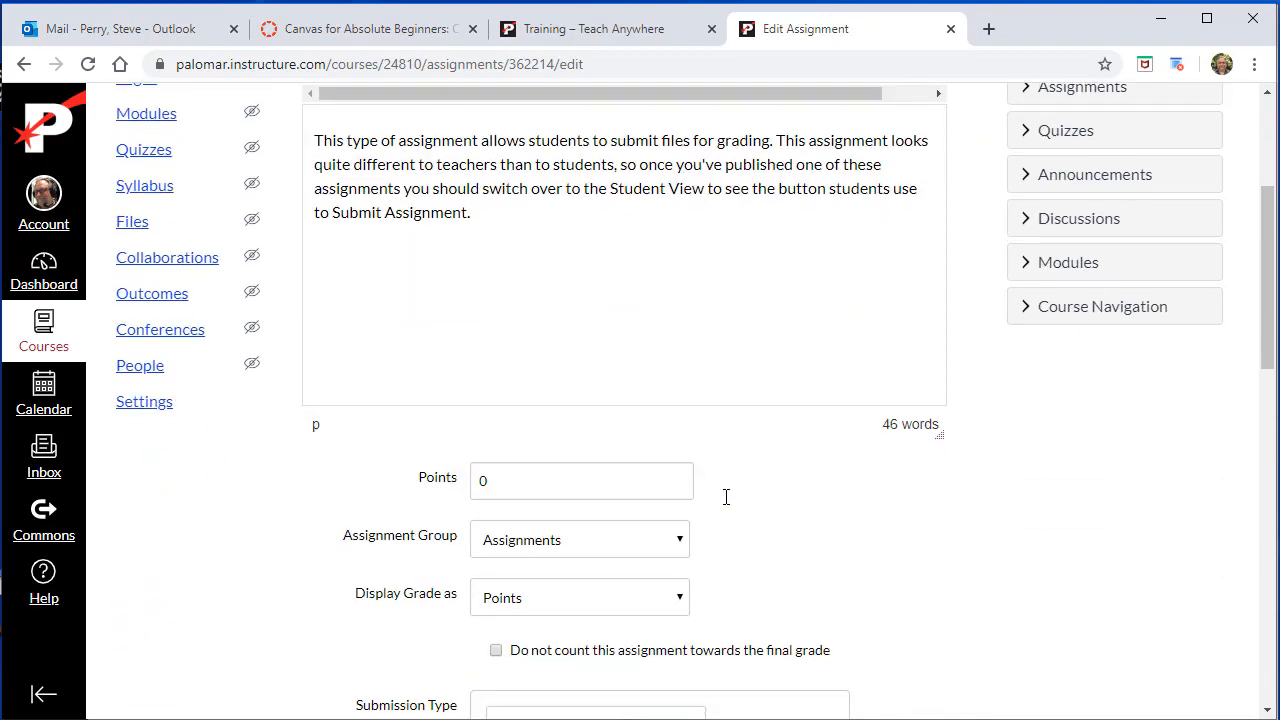
pyautogui.click(450, 386)
pyautogui.write('10')
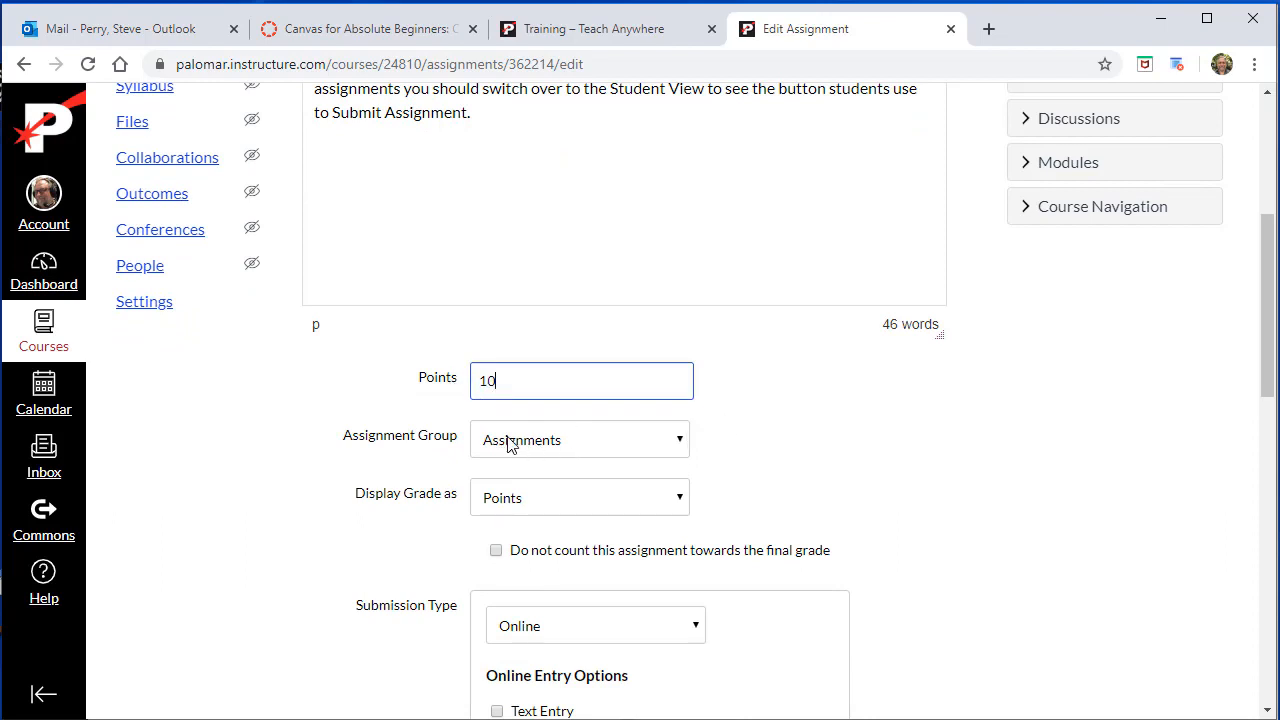
# - Set the assignment's due date to March 17, 2020 at 11:59pm
pyautogui.scroll(-2, 865, 468)
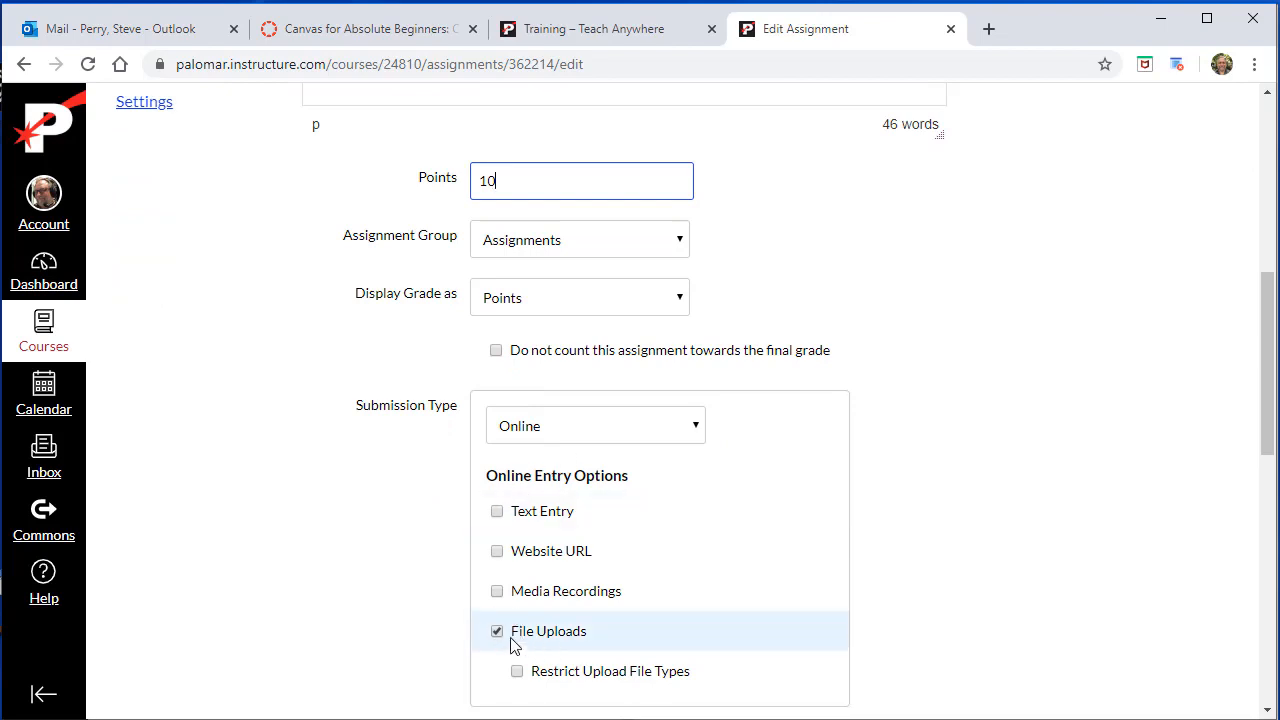
pyautogui.scroll(-1, 688, 536)
pyautogui.scroll(-2, 730, 490)
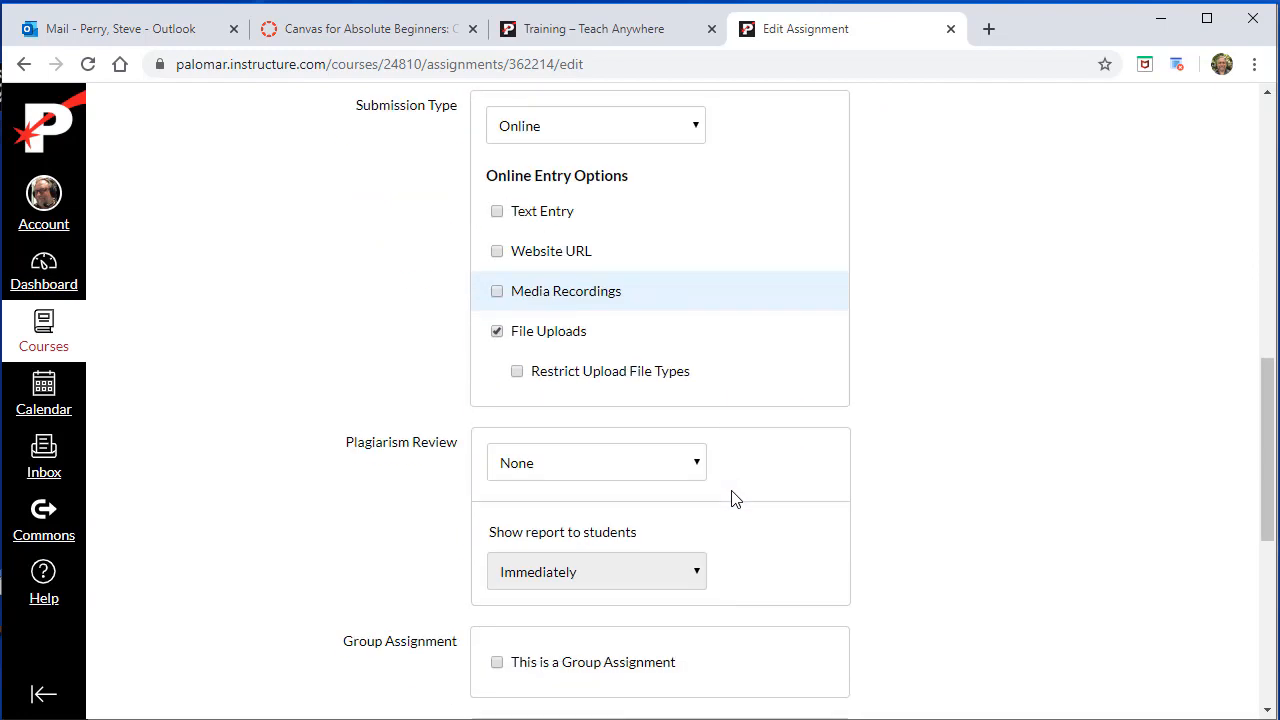
pyautogui.scroll(-1, 781, 472)
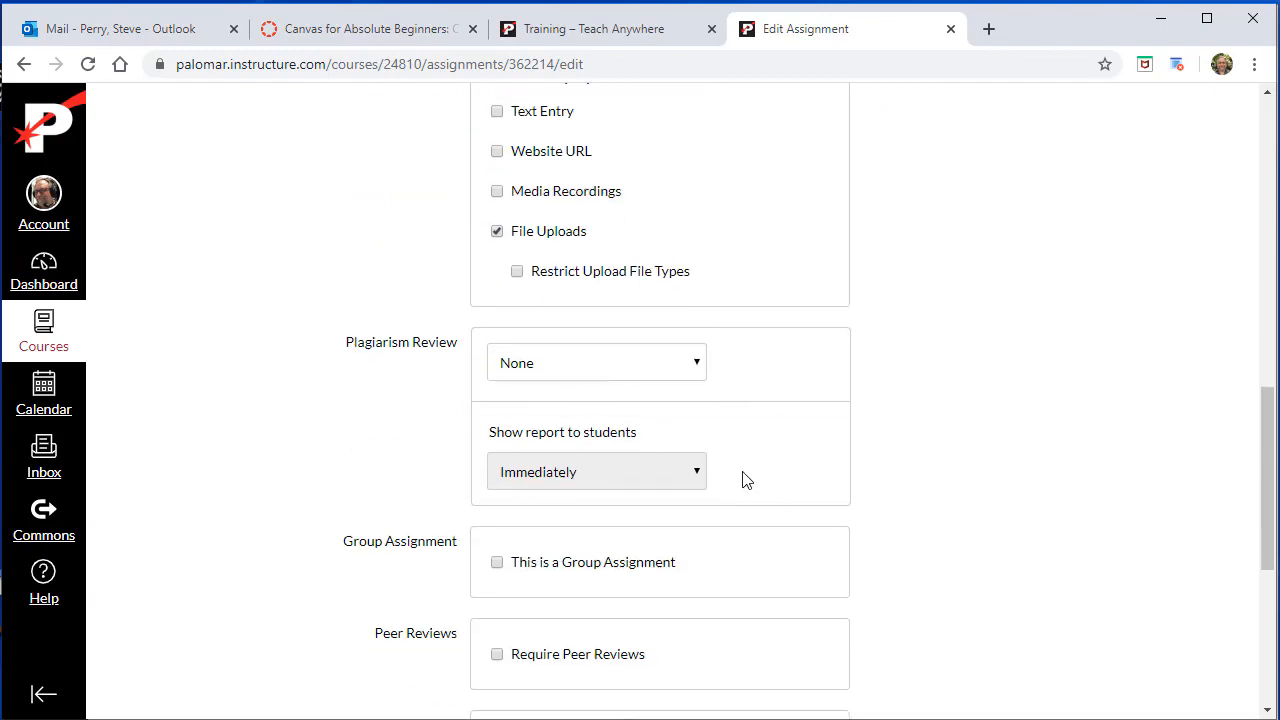
pyautogui.scroll(-2, 740, 478)
pyautogui.scroll(-1, 745, 481)
pyautogui.scroll(-1, 747, 479)
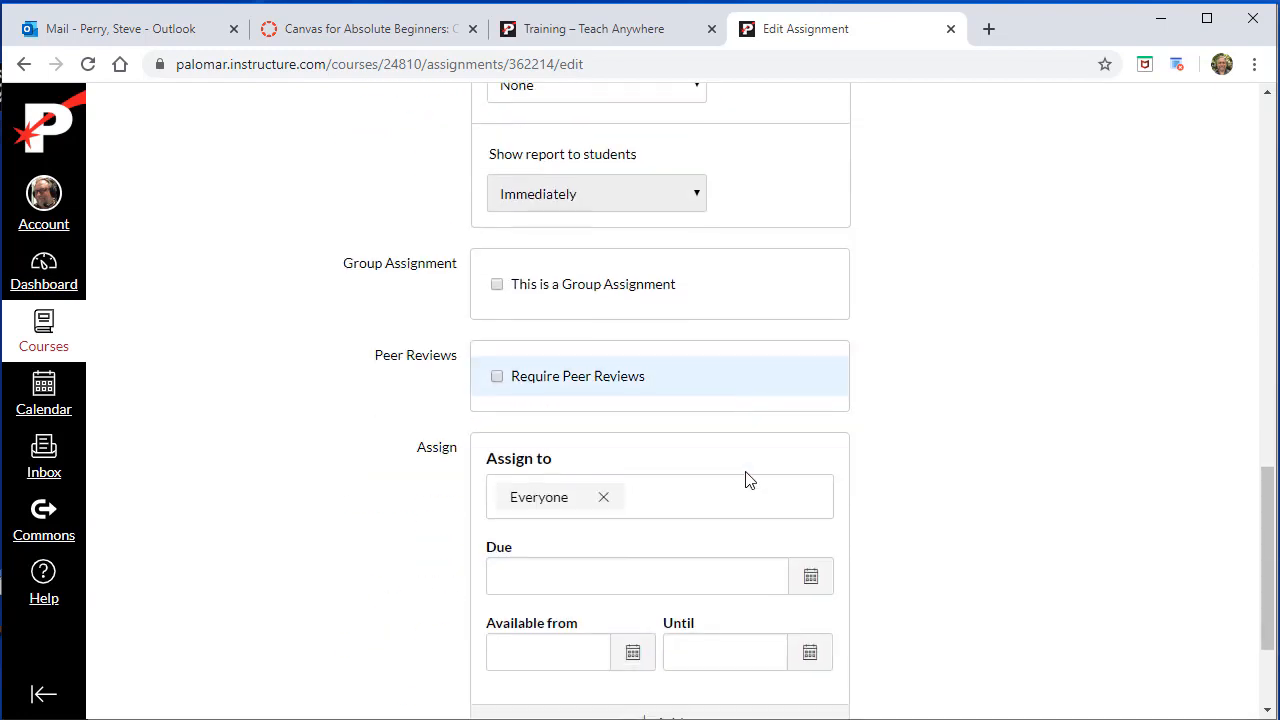
pyautogui.click(812, 558)
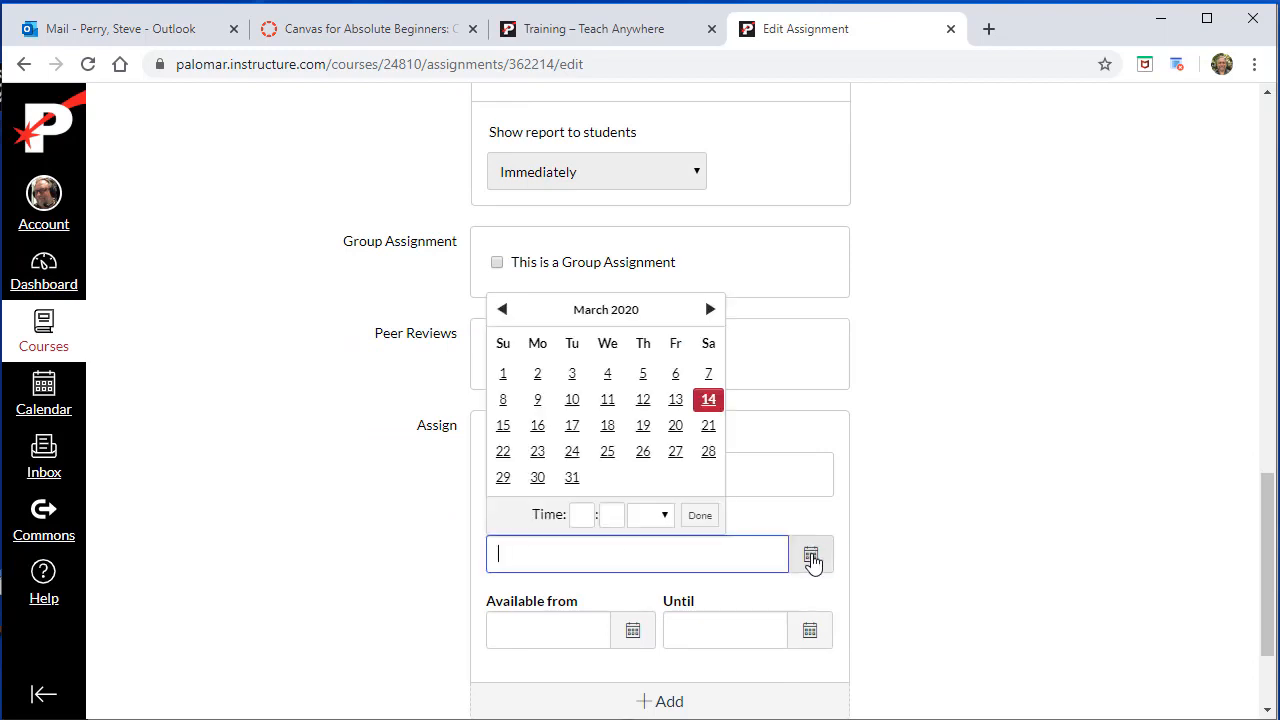
pyautogui.click(572, 426)
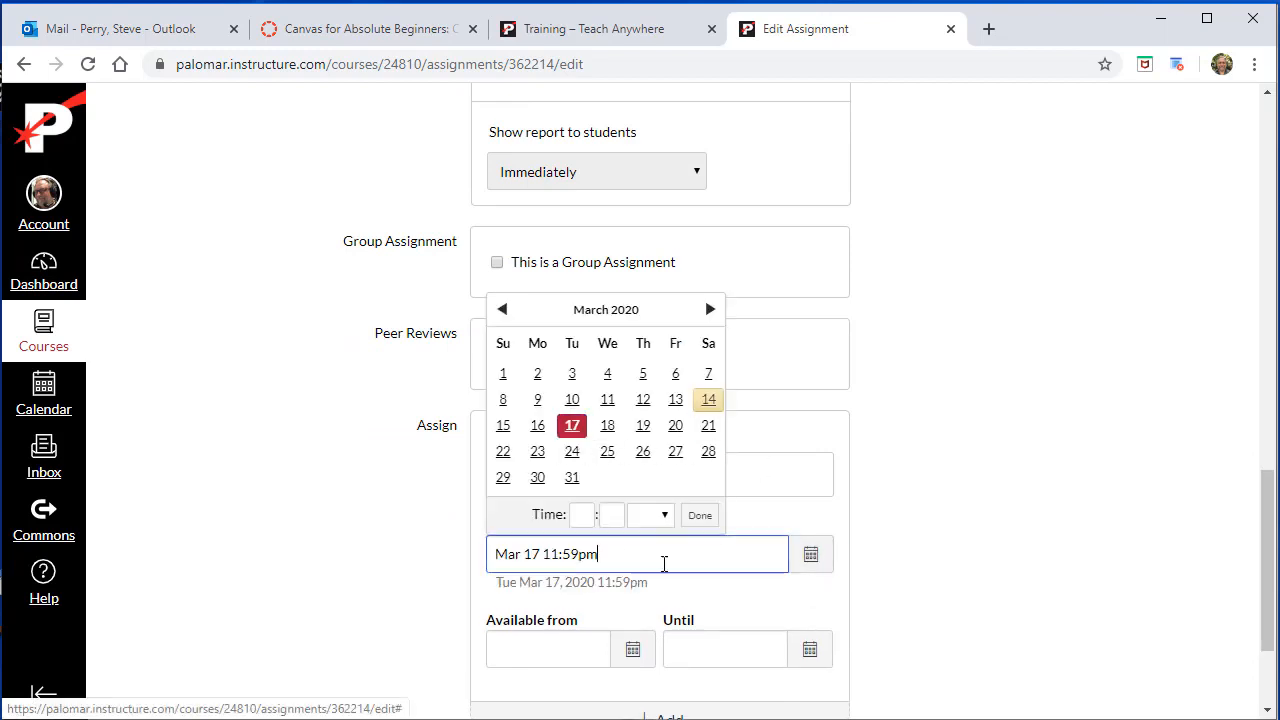
# - Make the assignment available from March 14 at 12am until March 21 at 11:59pm, and save it without publishing
pyautogui.scroll(-2, 700, 510)
pyautogui.click(641, 488)
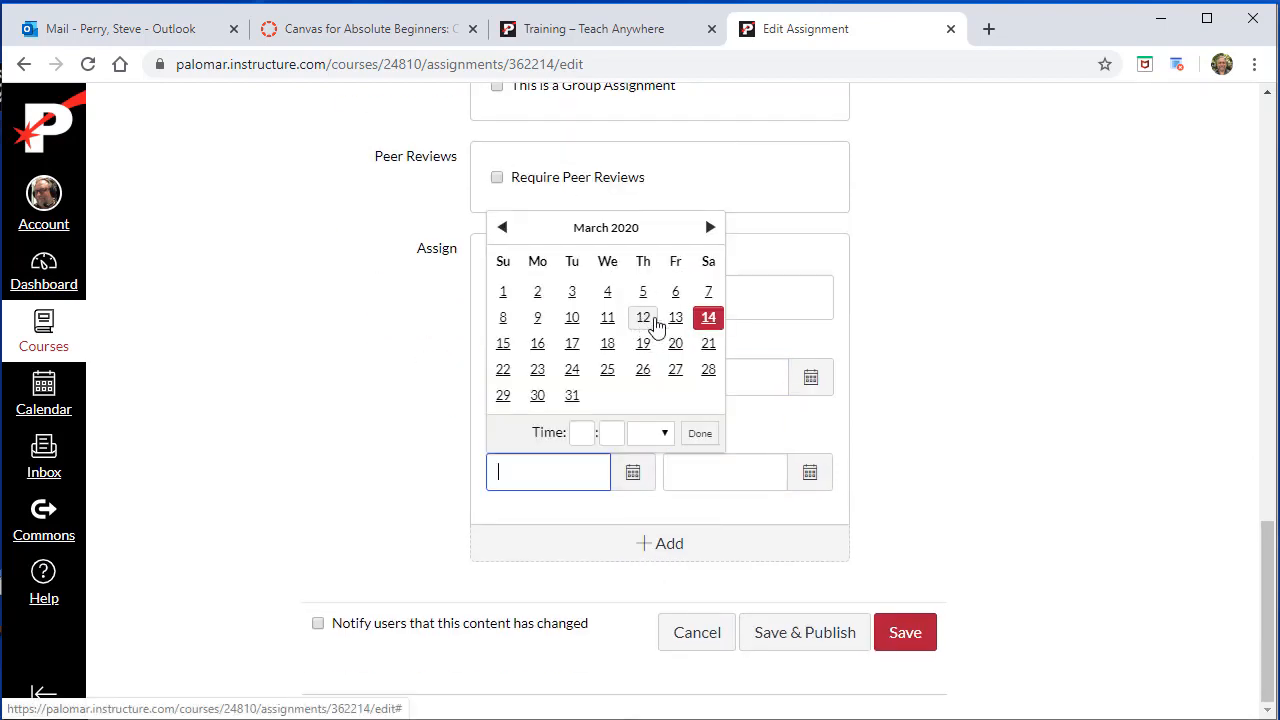
pyautogui.click(704, 319)
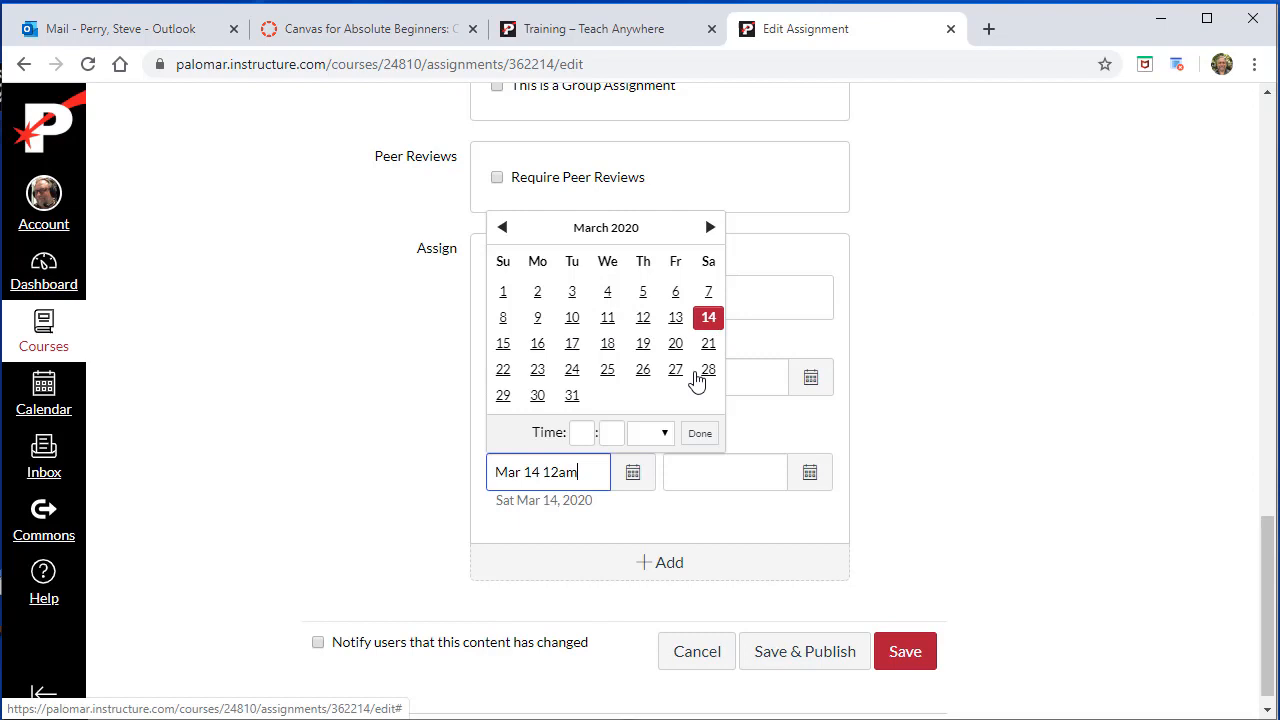
pyautogui.click(806, 472)
pyautogui.click(885, 343)
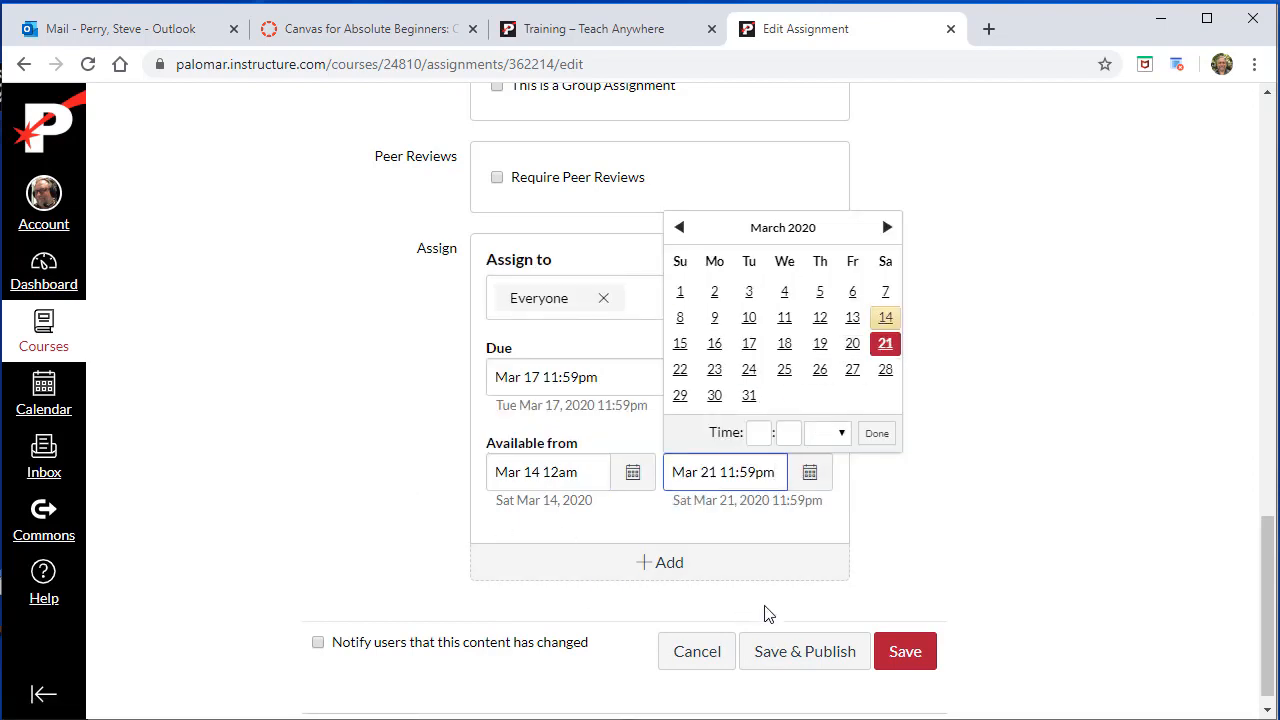
pyautogui.click(898, 651)
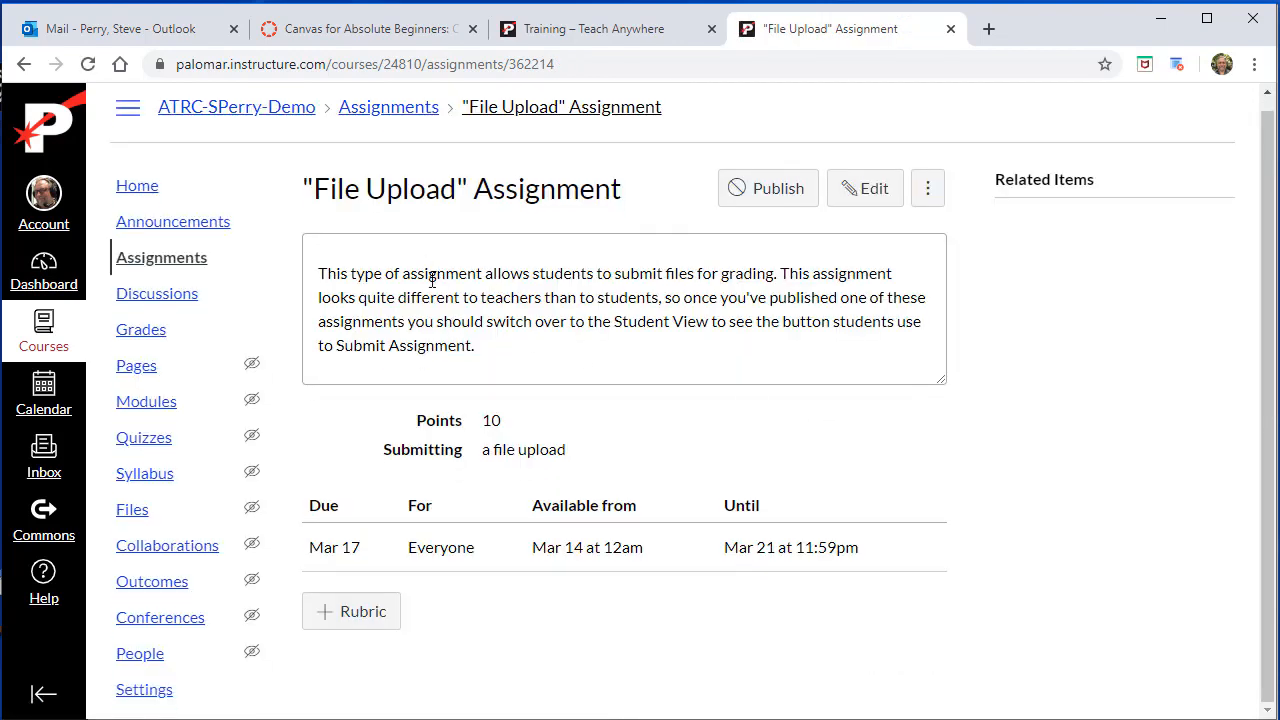
pyautogui.moveTo(454, 278); pyautogui.dragTo(576, 369)
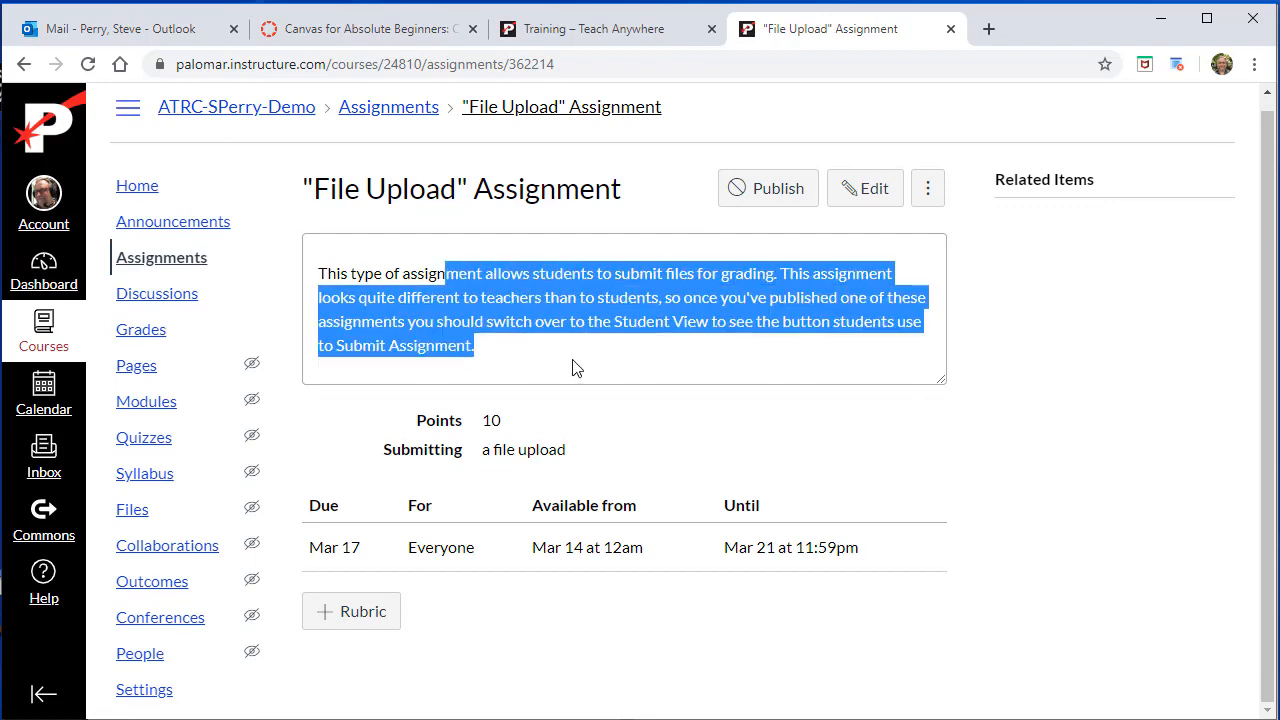
pyautogui.click(575, 367)
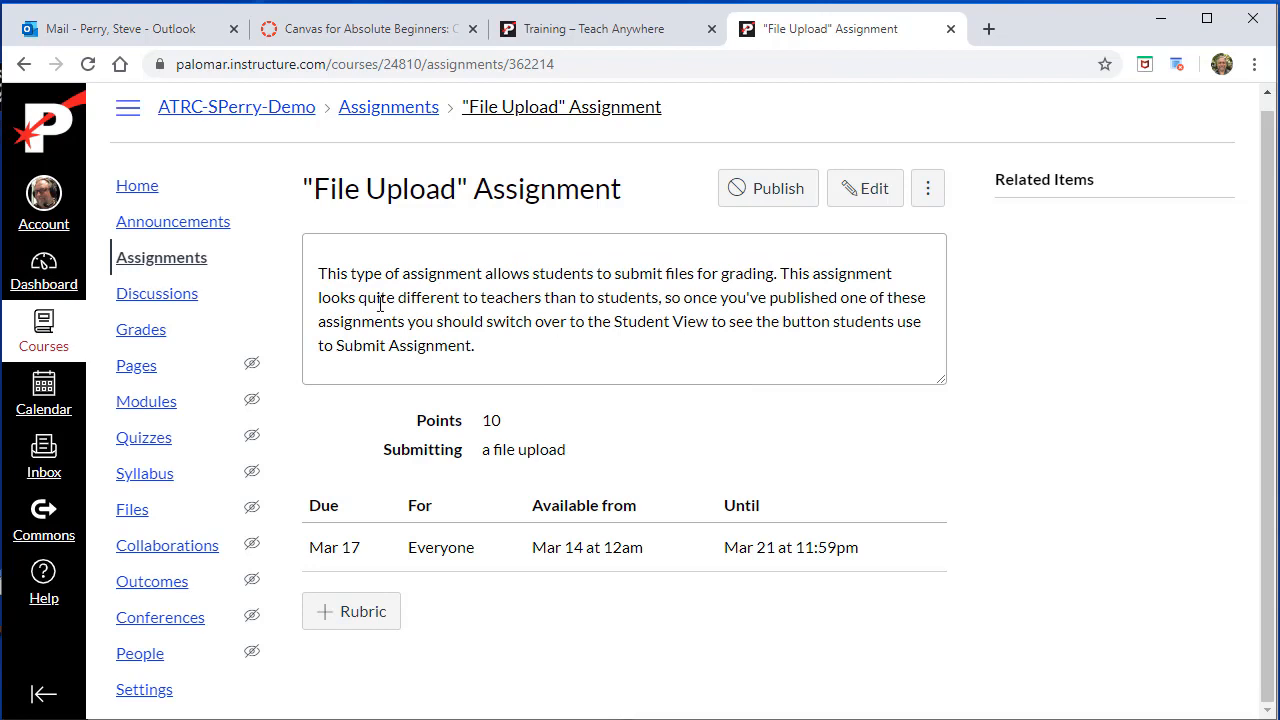
# - Return to the course home page and publish the course
pyautogui.click(138, 186)
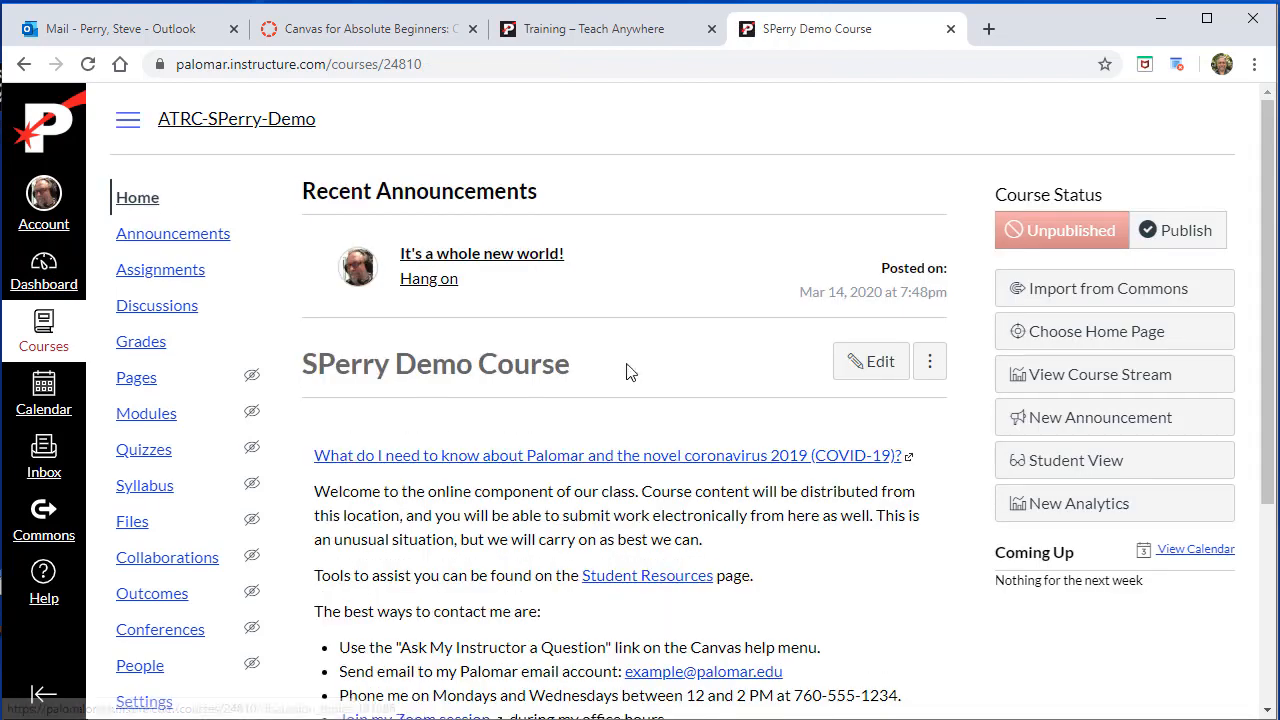
pyautogui.scroll(-2, 946, 509)
pyautogui.scroll(2, 946, 509)
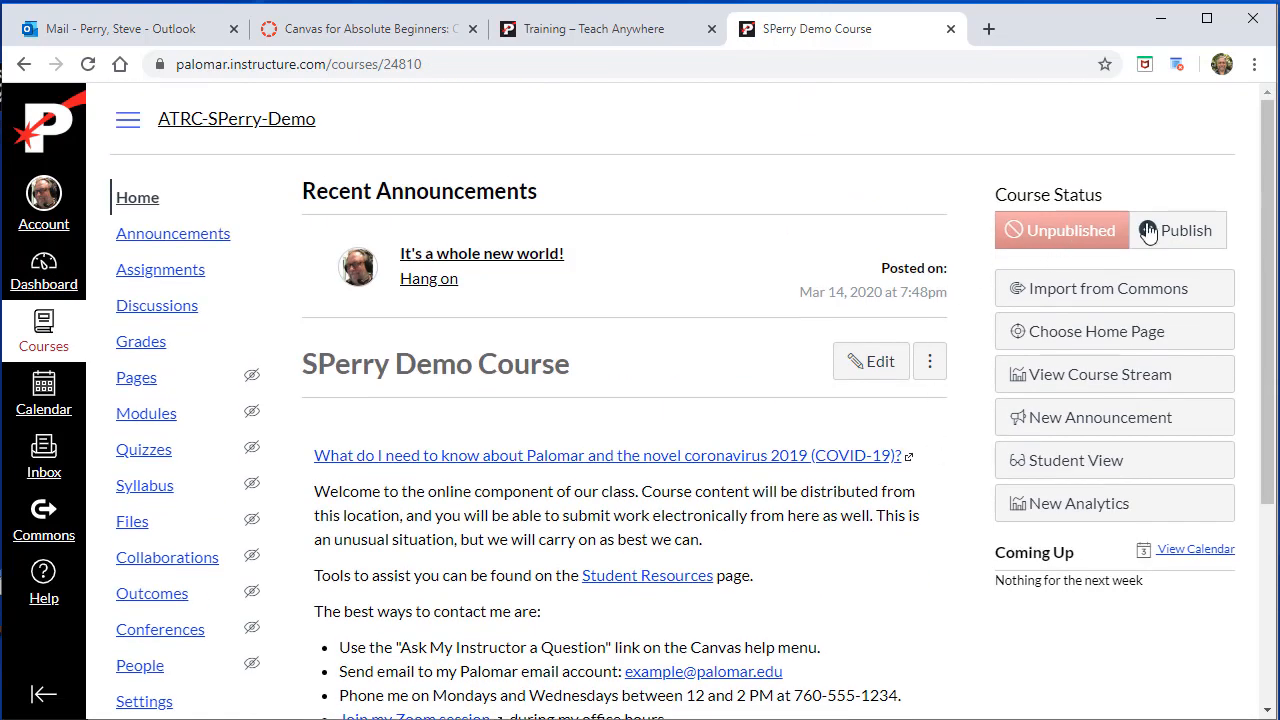
pyautogui.click(1205, 236)
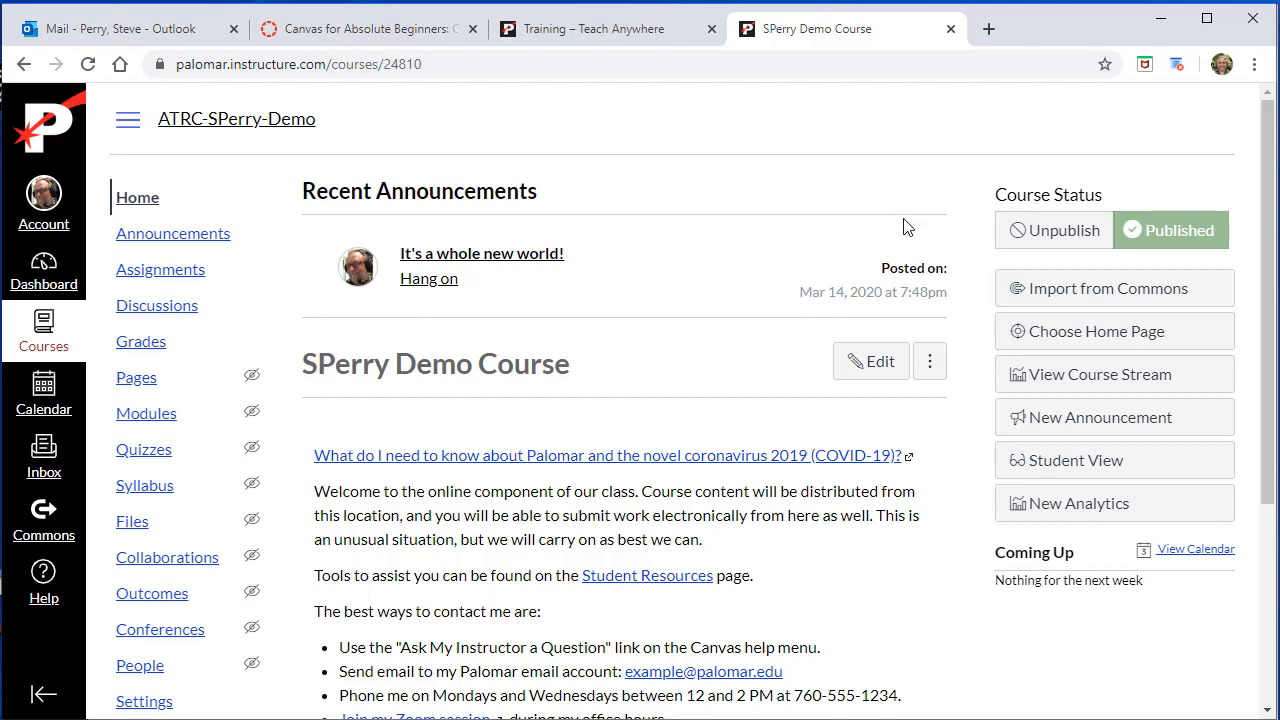
# - Look over the published home page and switch the course to Student View
pyautogui.scroll(-2, 905, 228)
pyautogui.scroll(1, 906, 228)
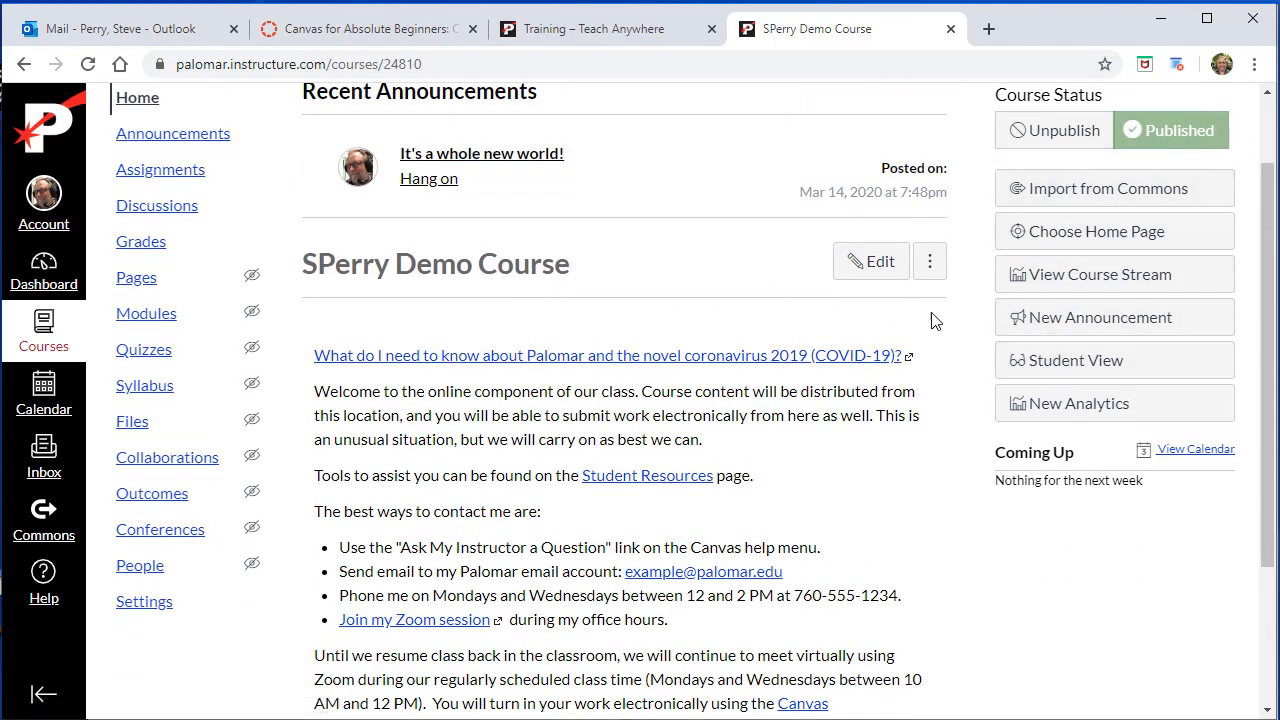
pyautogui.click(1073, 369)
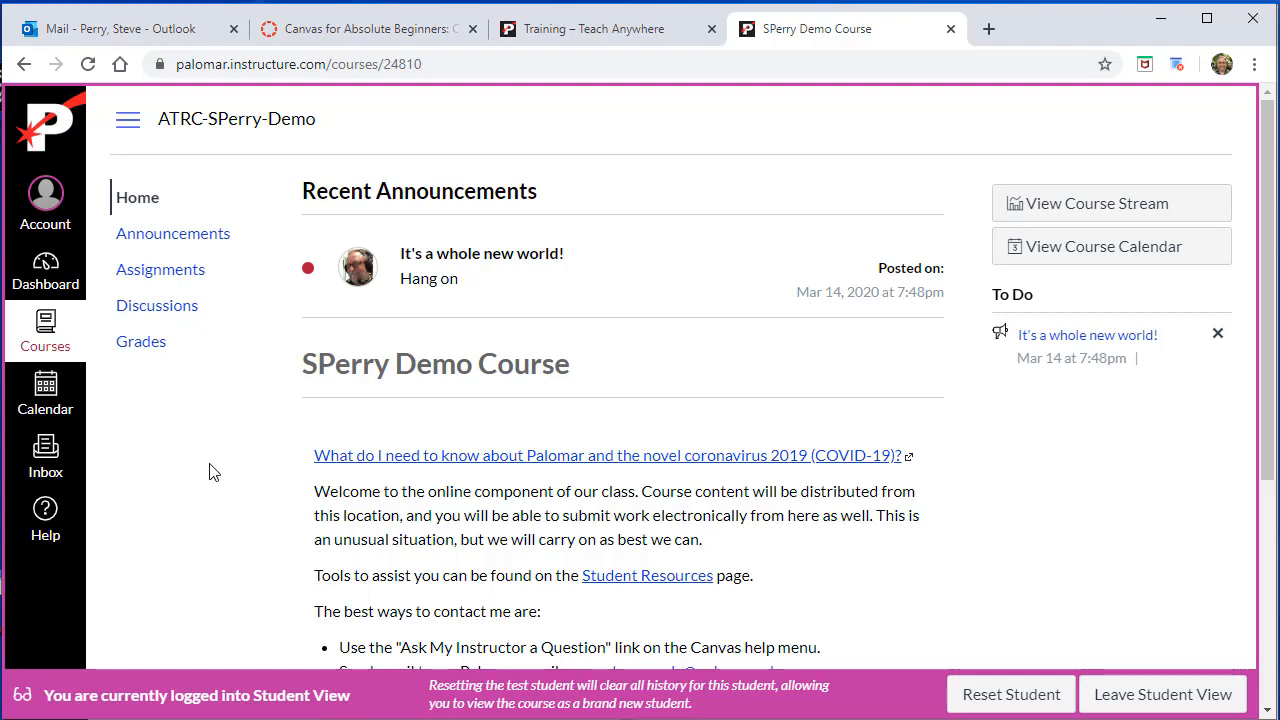
# - Examine the course home page and the Assignments list in Student View, resetting the test student before checking the list again
pyautogui.scroll(-4, 212, 468)
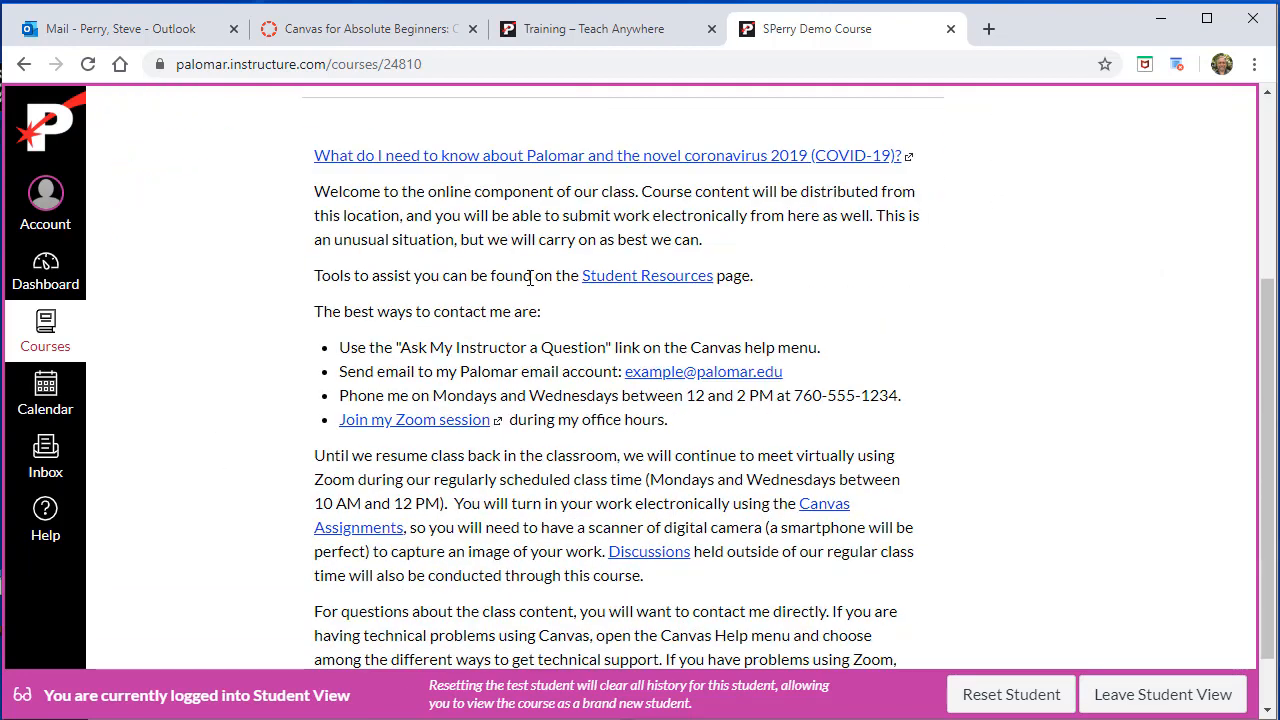
pyautogui.scroll(4, 477, 282)
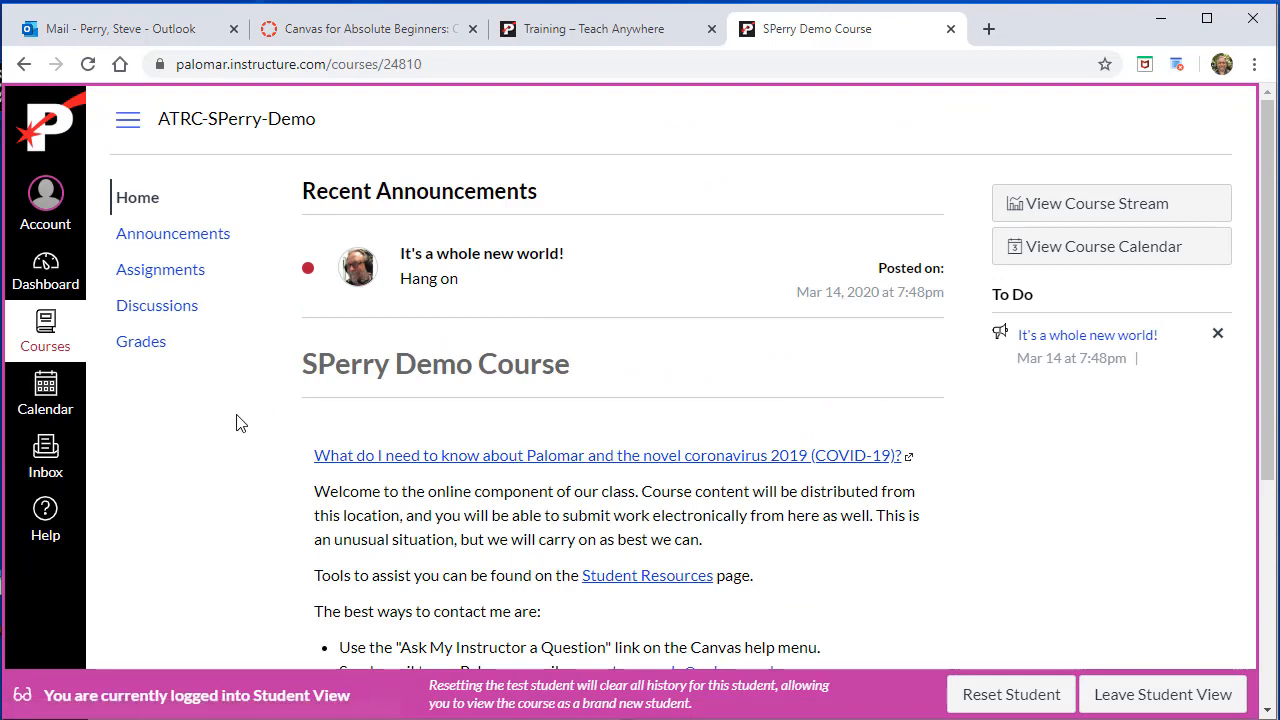
pyautogui.click(174, 277)
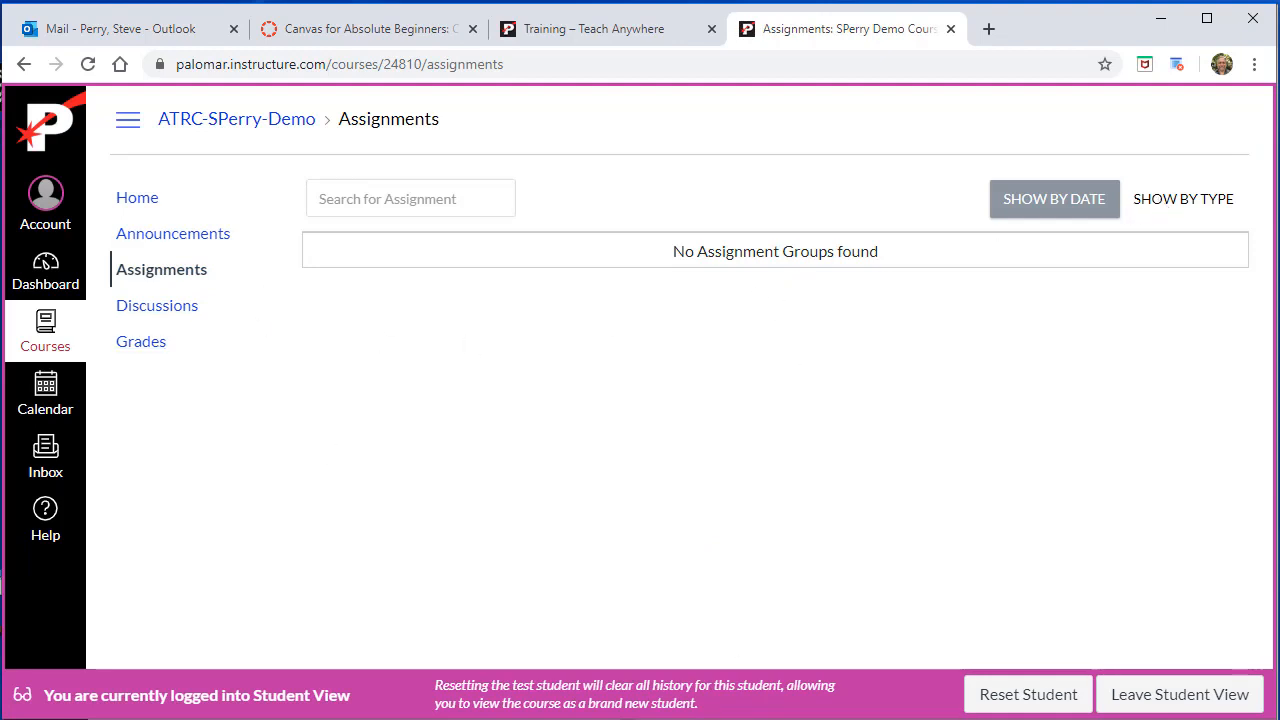
pyautogui.click(1028, 694)
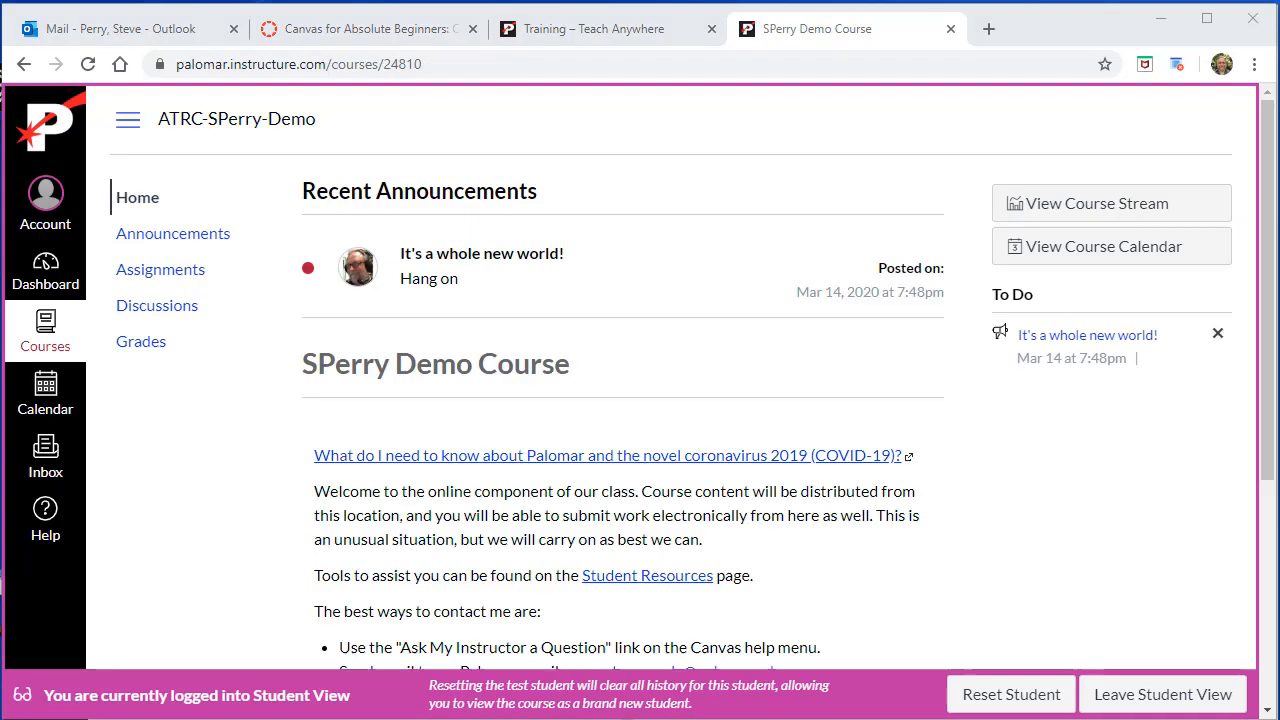
pyautogui.click(175, 284)
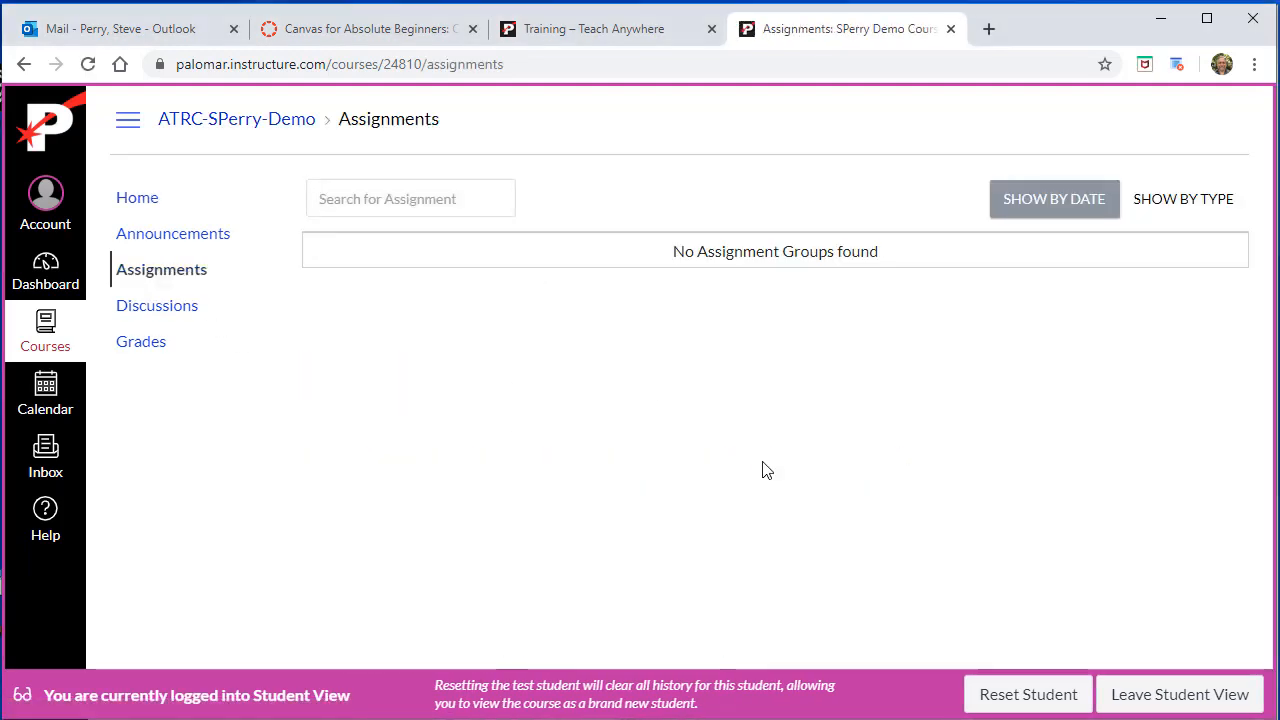
# - Leave Student View and publish the "File Upload" Assignment
pyautogui.click(1187, 704)
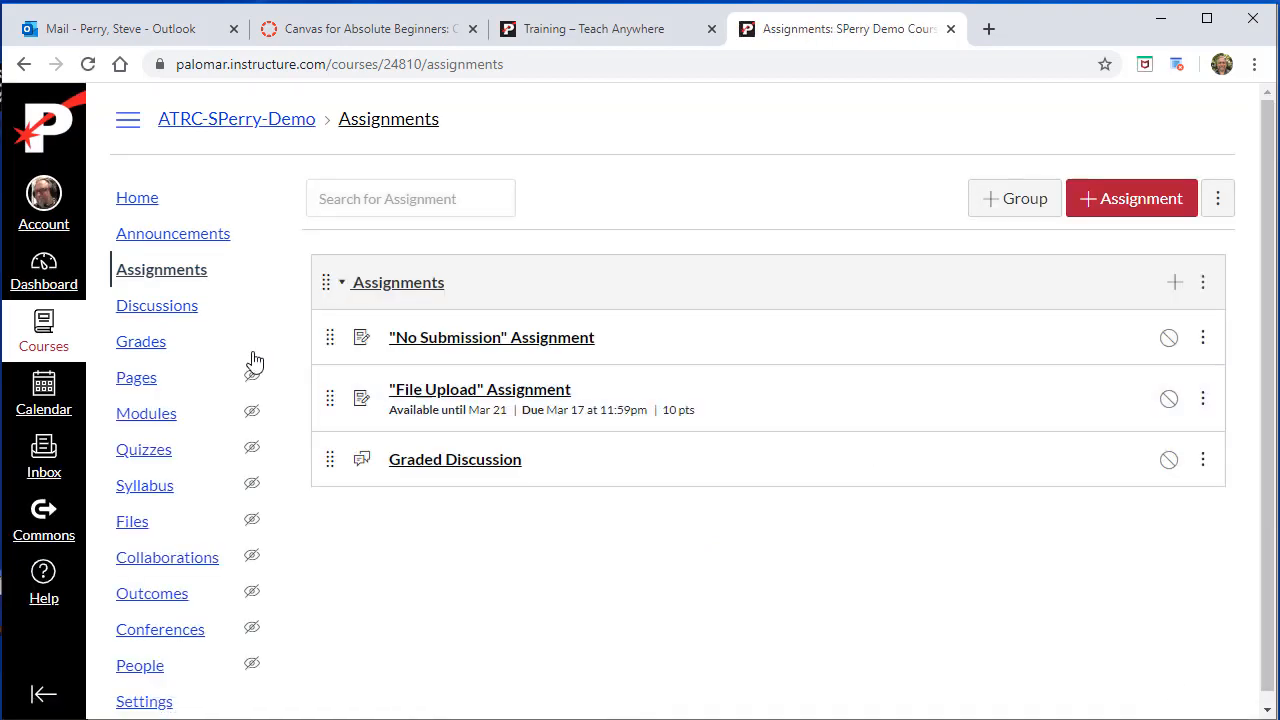
pyautogui.click(452, 397)
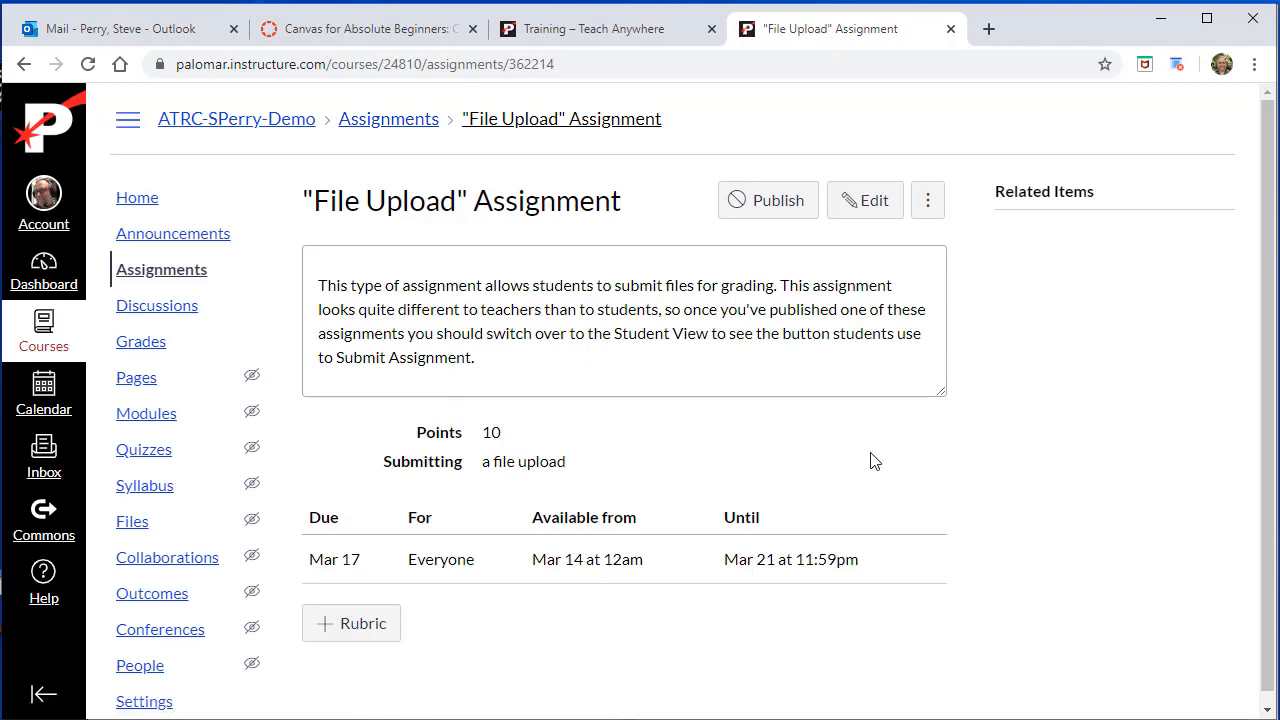
pyautogui.click(770, 205)
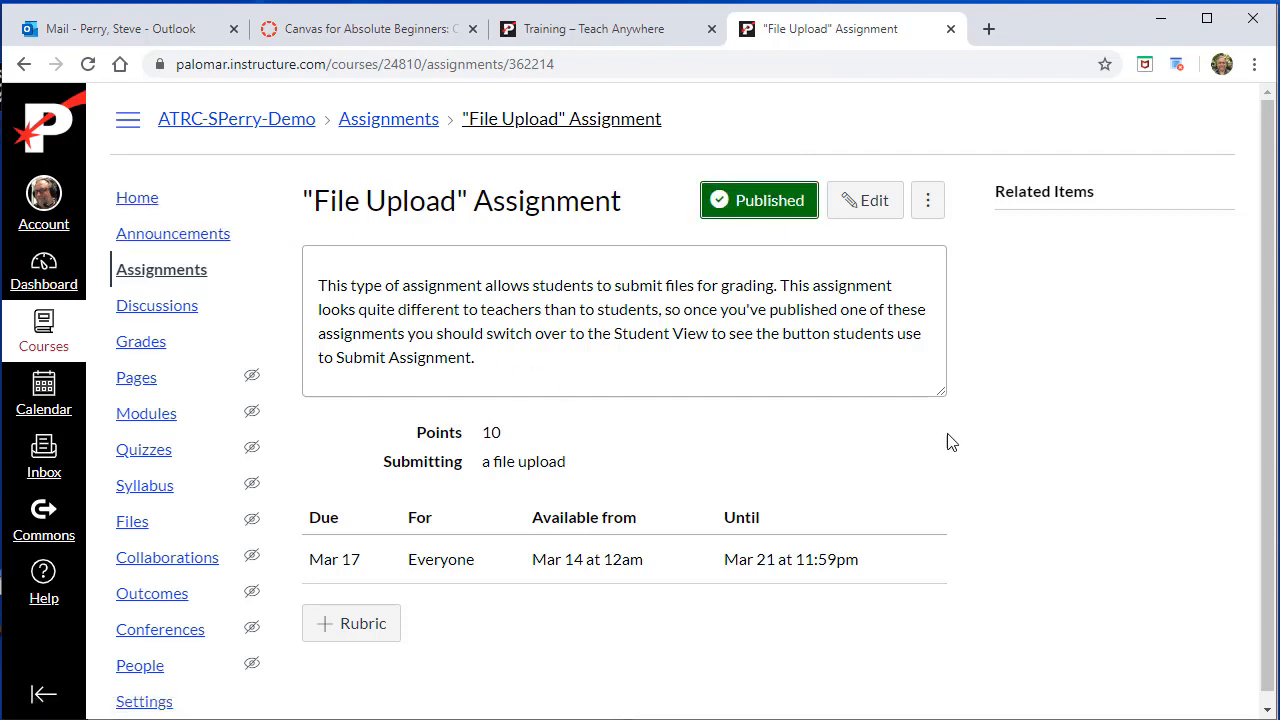
# - Re-enter Student View from the course home page and open the "File Upload" Assignment to read its instructions
pyautogui.click(131, 206)
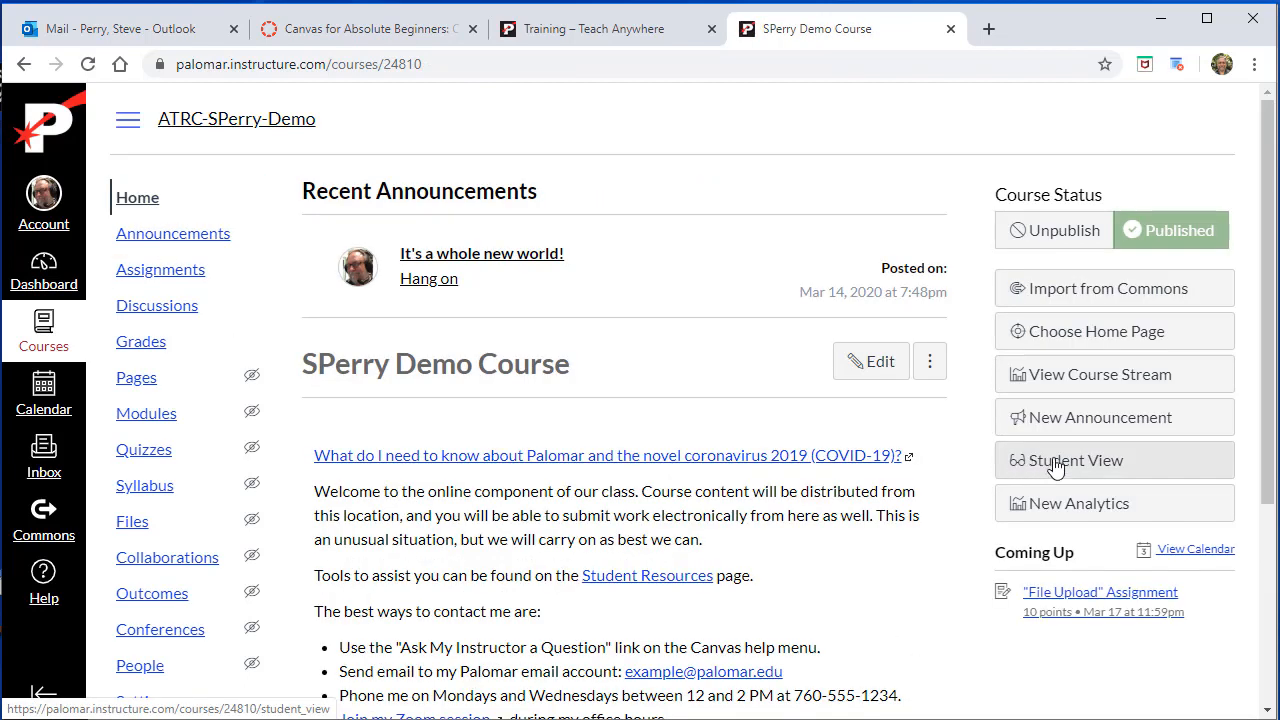
pyautogui.click(1065, 462)
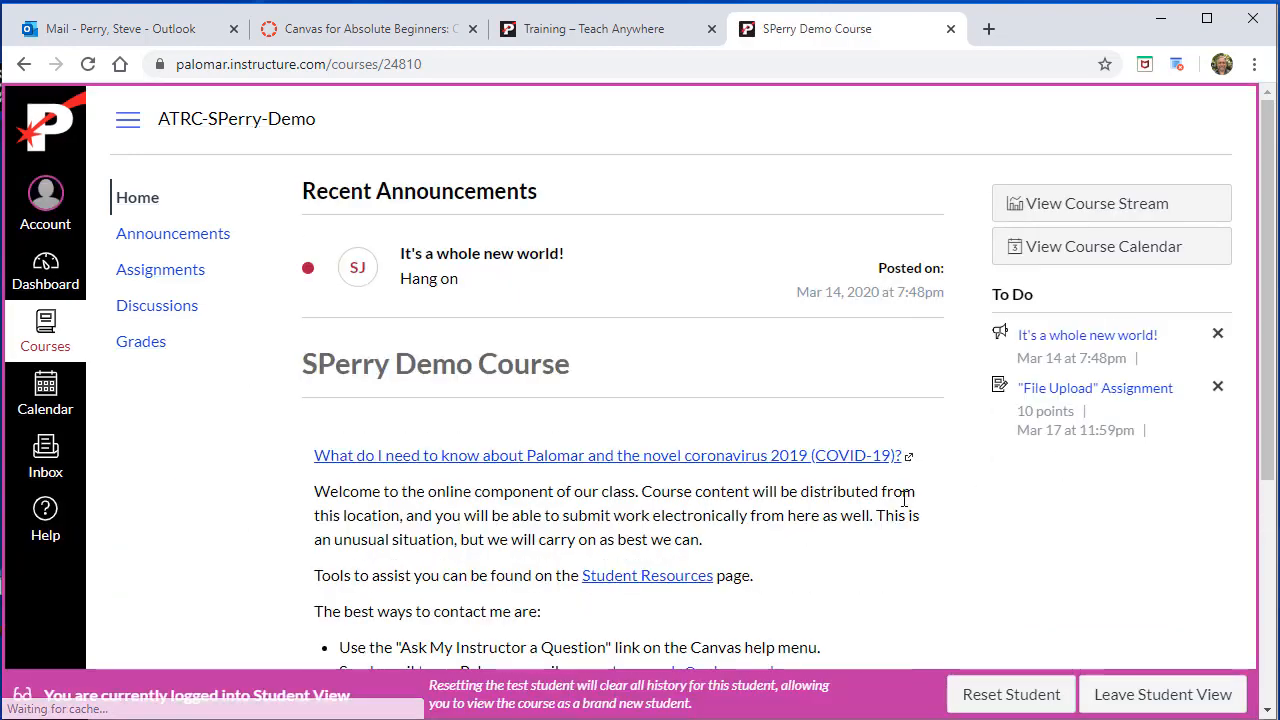
pyautogui.click(192, 278)
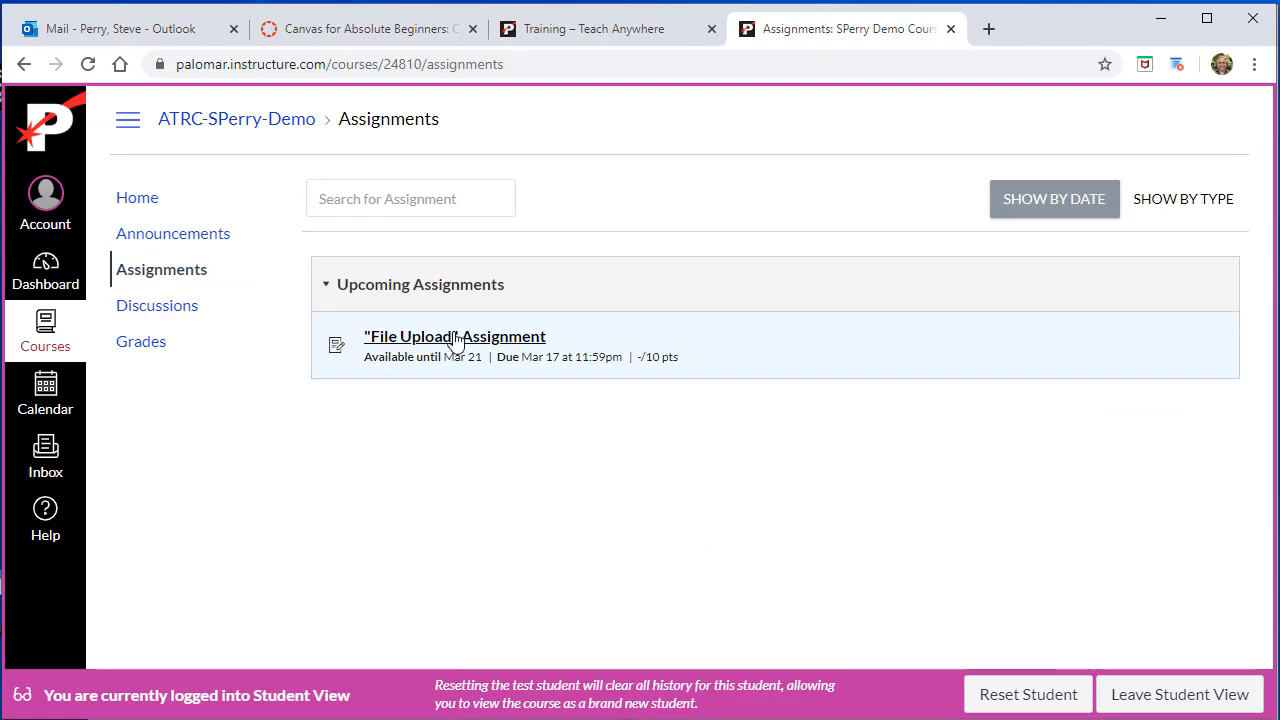
pyautogui.click(532, 340)
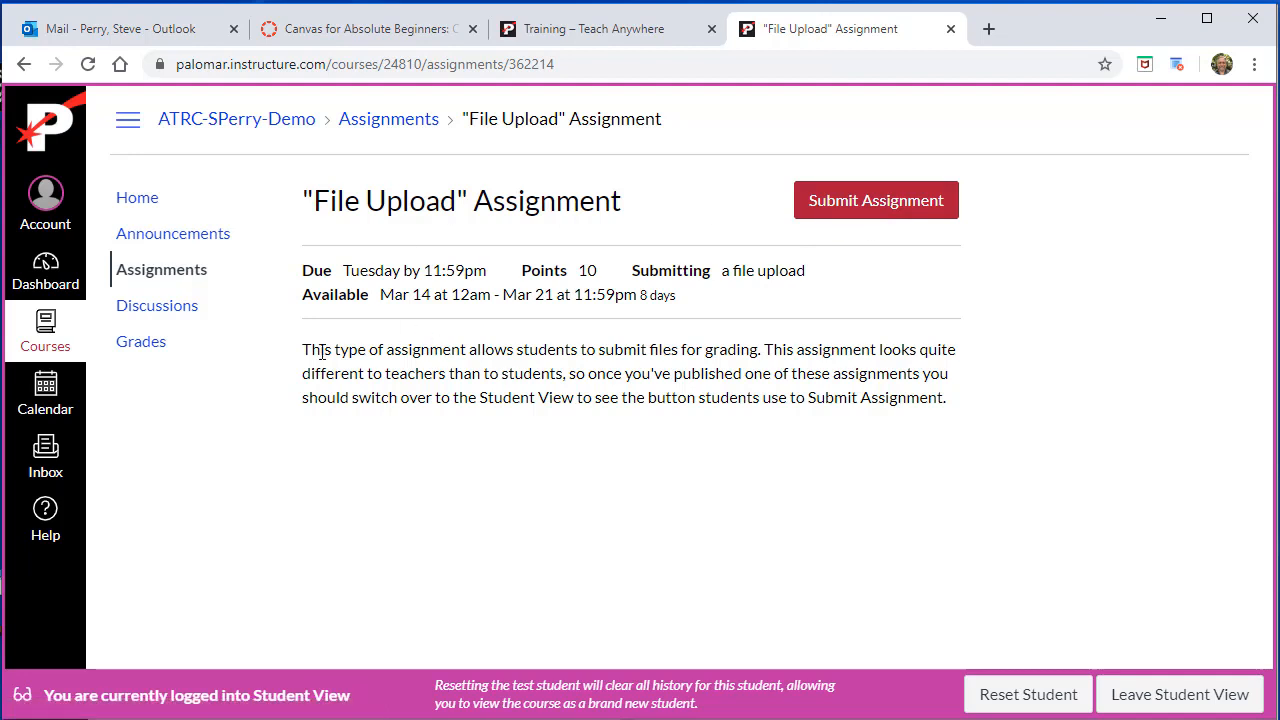
pyautogui.moveTo(313, 352); pyautogui.dragTo(963, 406)
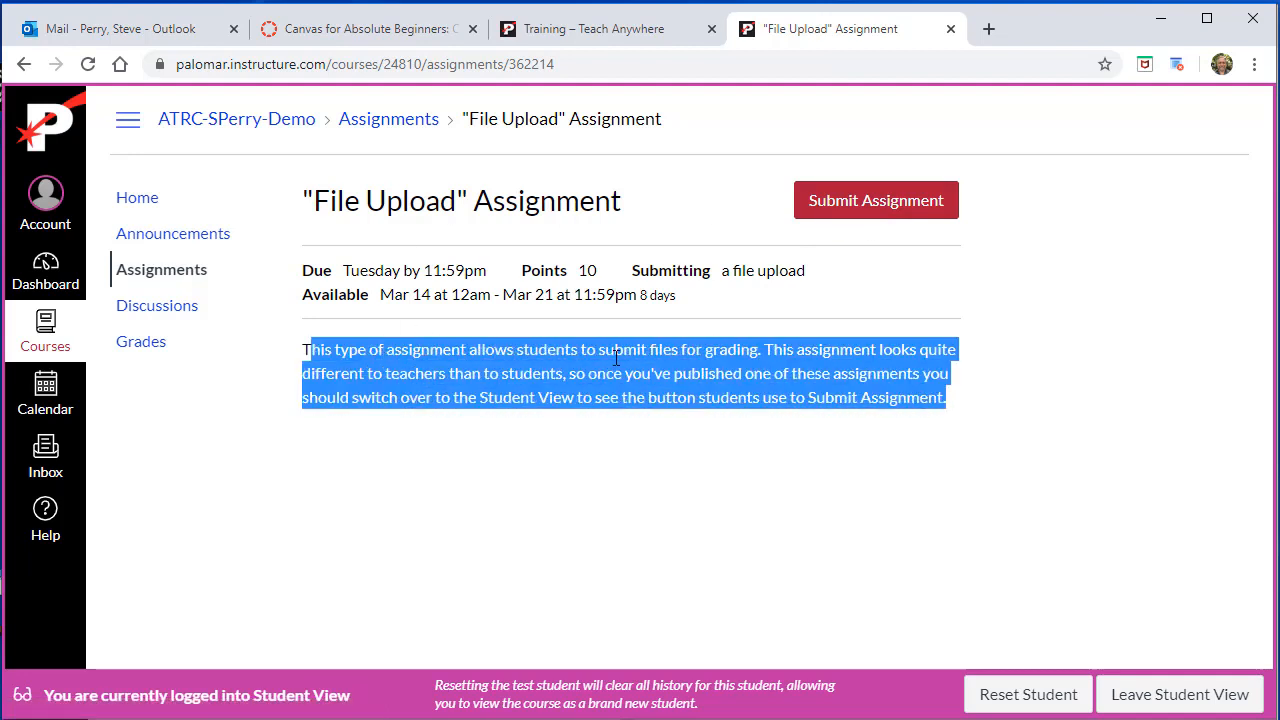
pyautogui.click(612, 439)
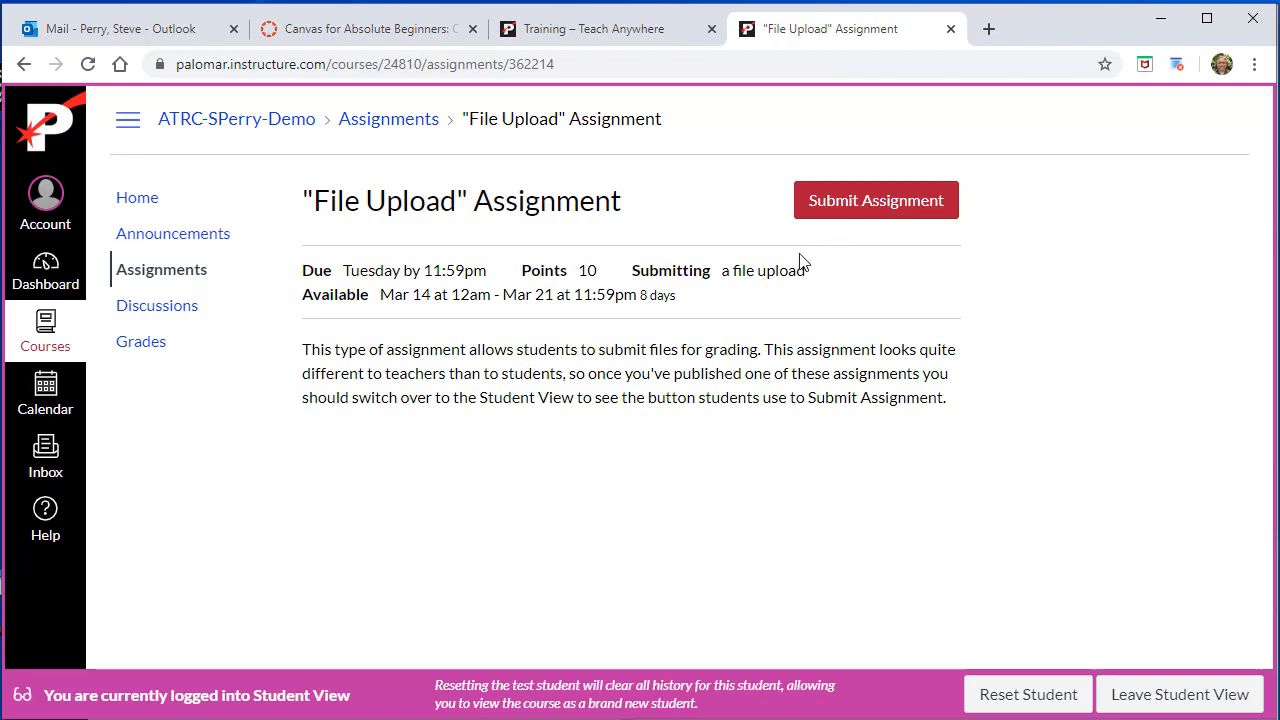
# - Submit CCC.pdf from the Downloads folder as the test student's file for the "File Upload" Assignment
pyautogui.click(871, 203)
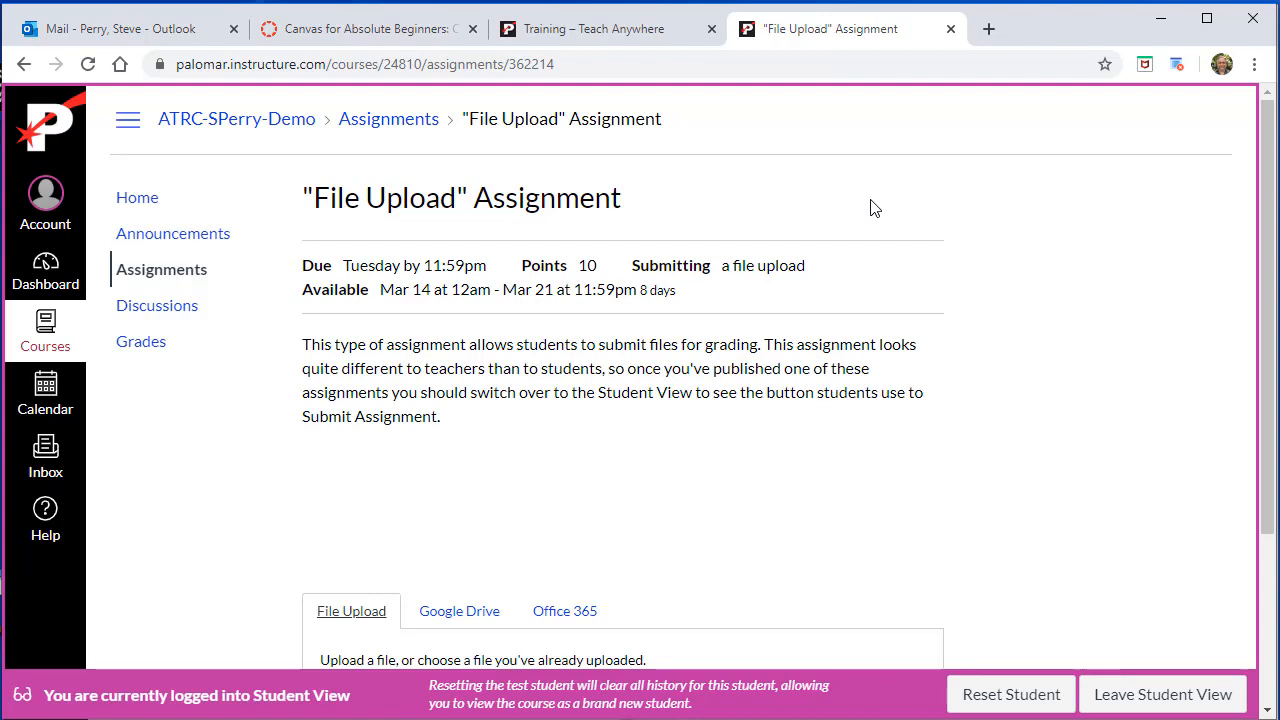
pyautogui.scroll(-1, 920, 252)
pyautogui.scroll(-2, 920, 252)
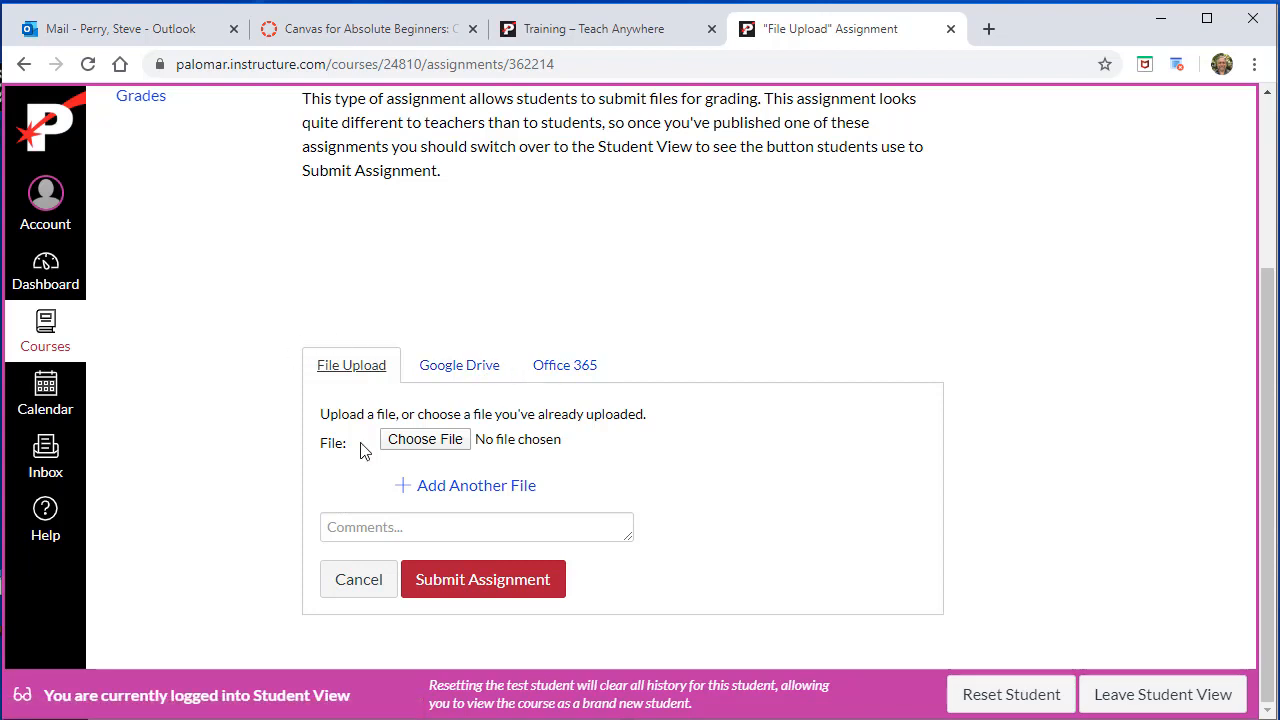
pyautogui.click(436, 446)
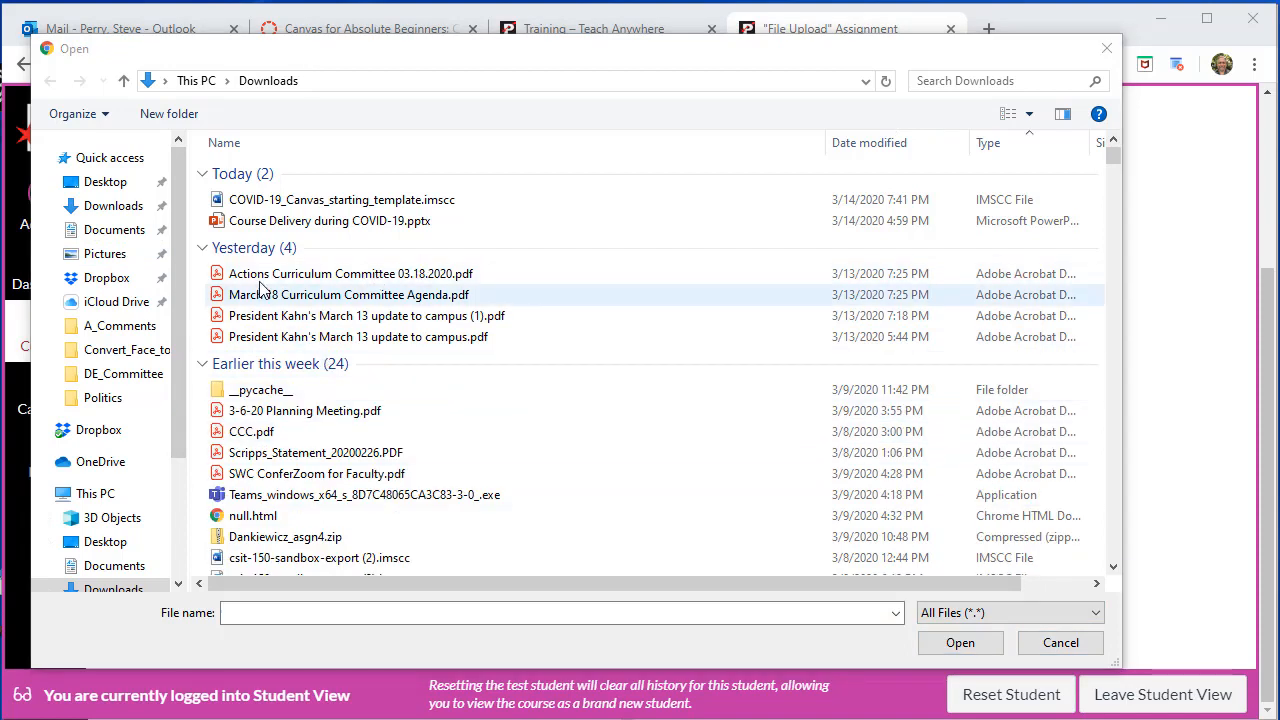
pyautogui.click(460, 434)
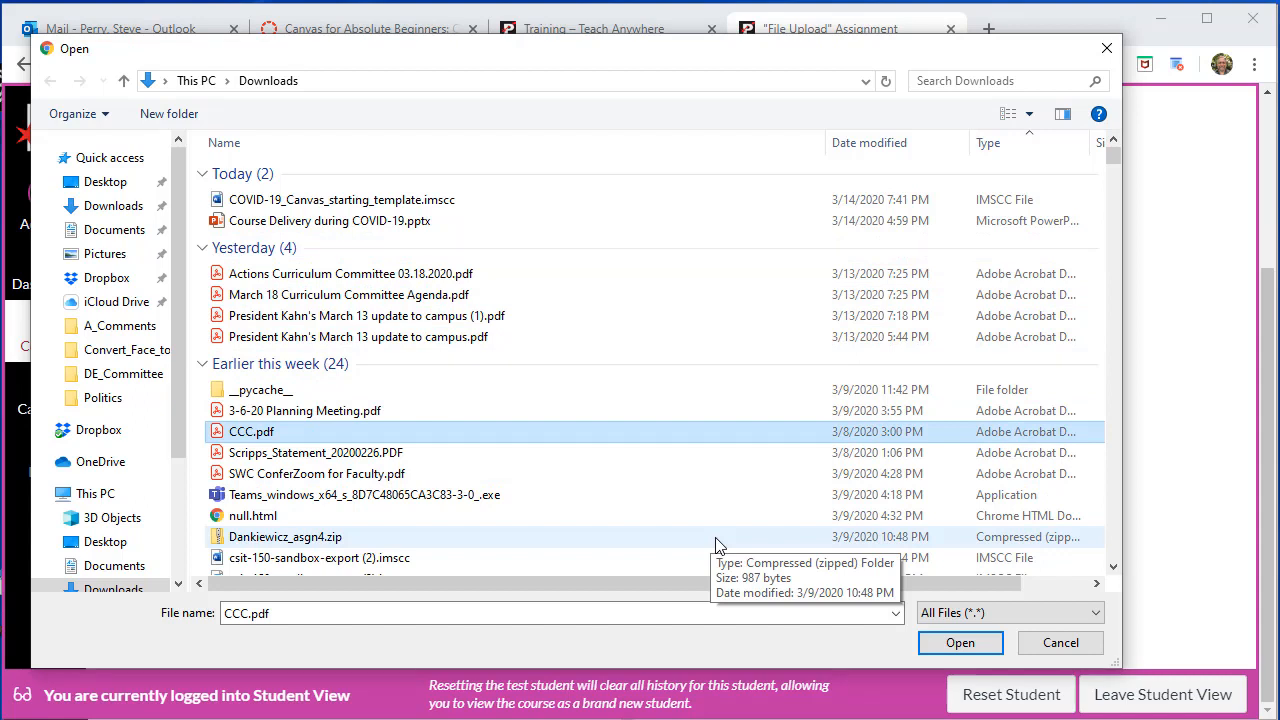
pyautogui.click(957, 643)
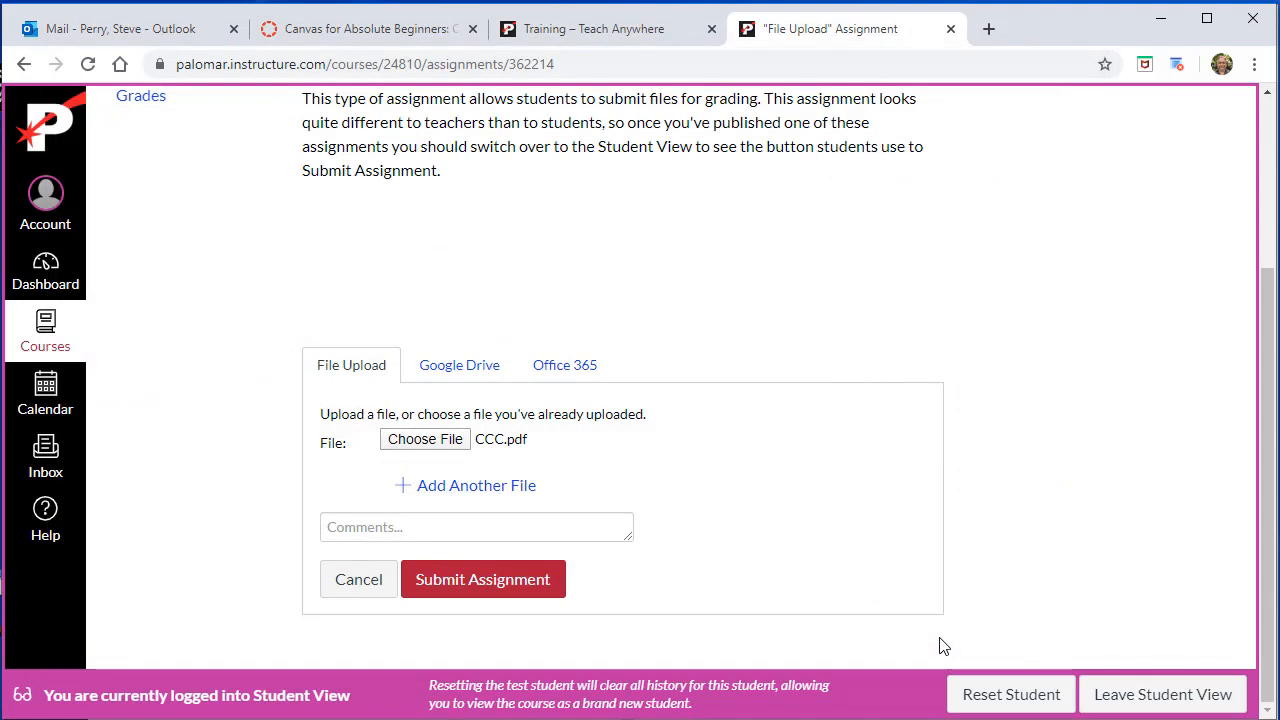
pyautogui.click(455, 586)
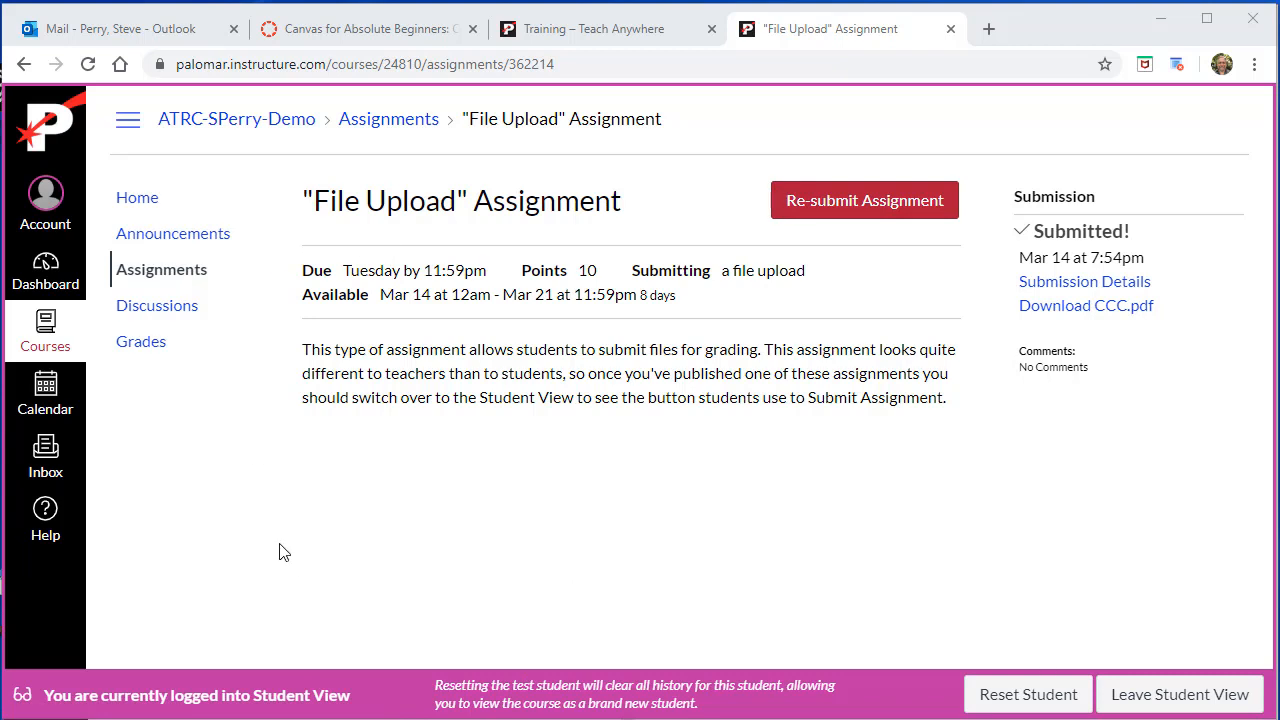
# - Leave Student View and open the Test Student's "File Upload" submission in SpeedGrader from the course gradebook
pyautogui.click(1160, 703)
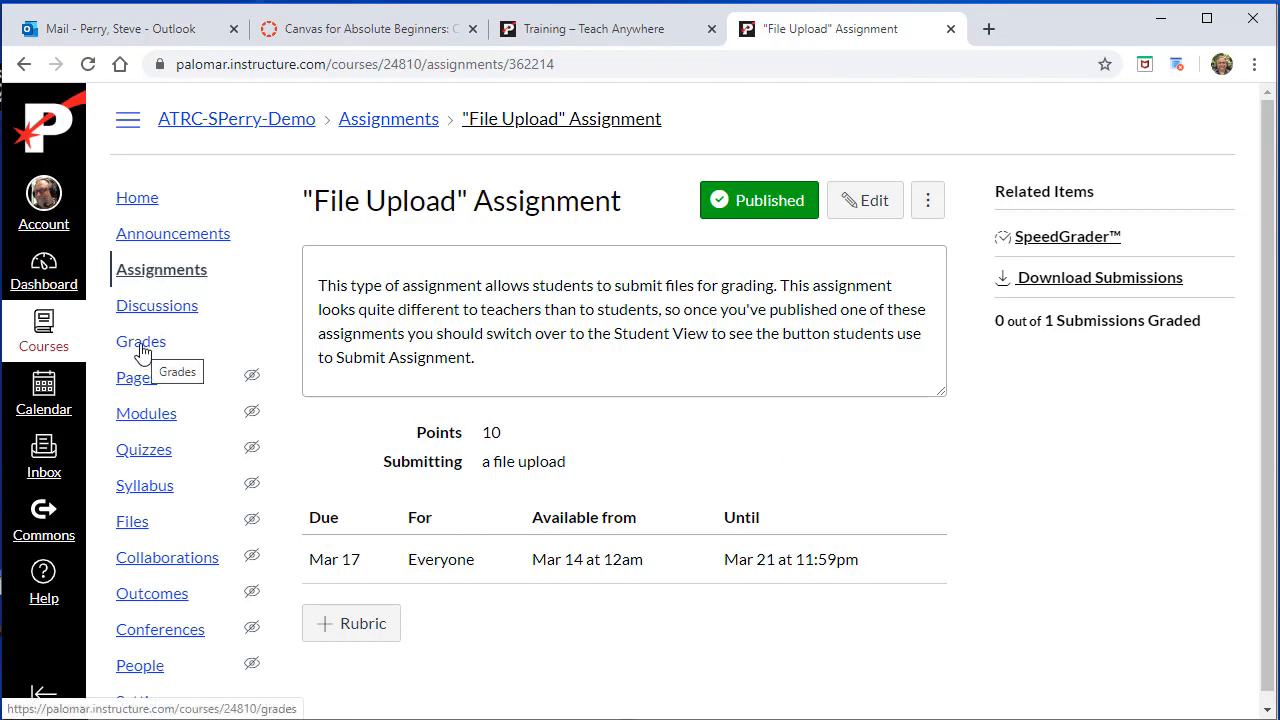
pyautogui.click(141, 346)
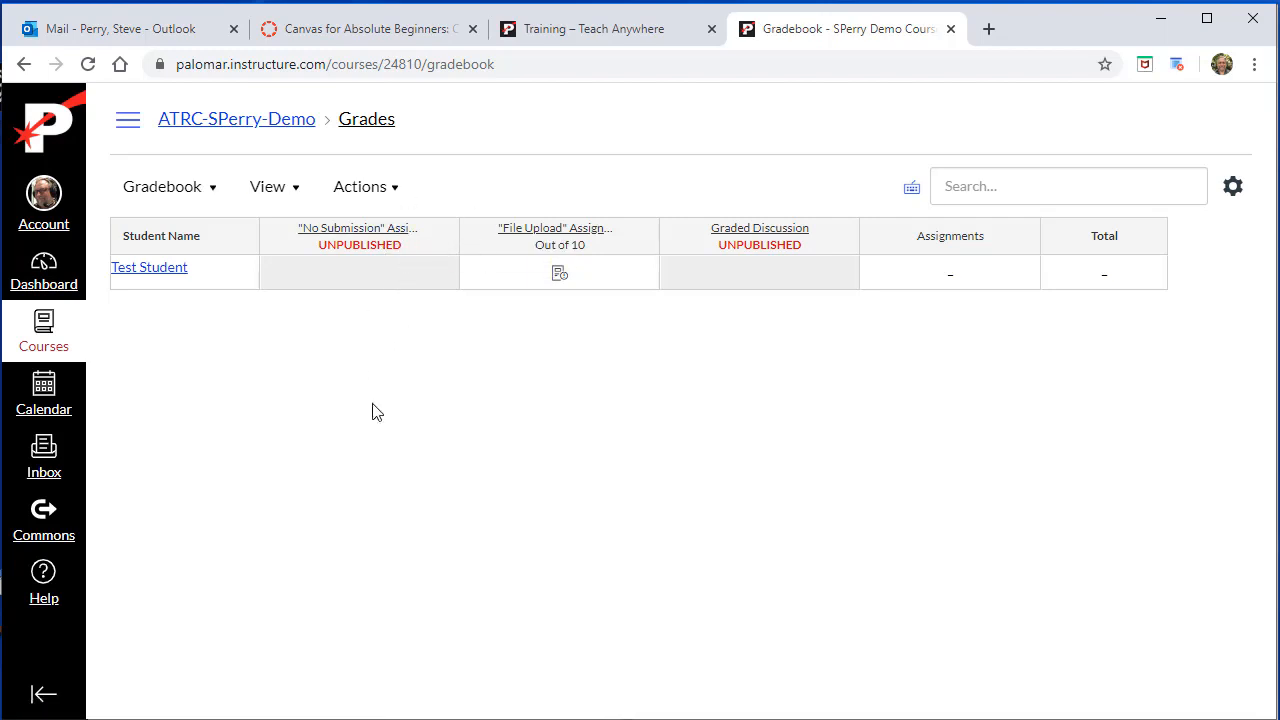
pyautogui.click(560, 276)
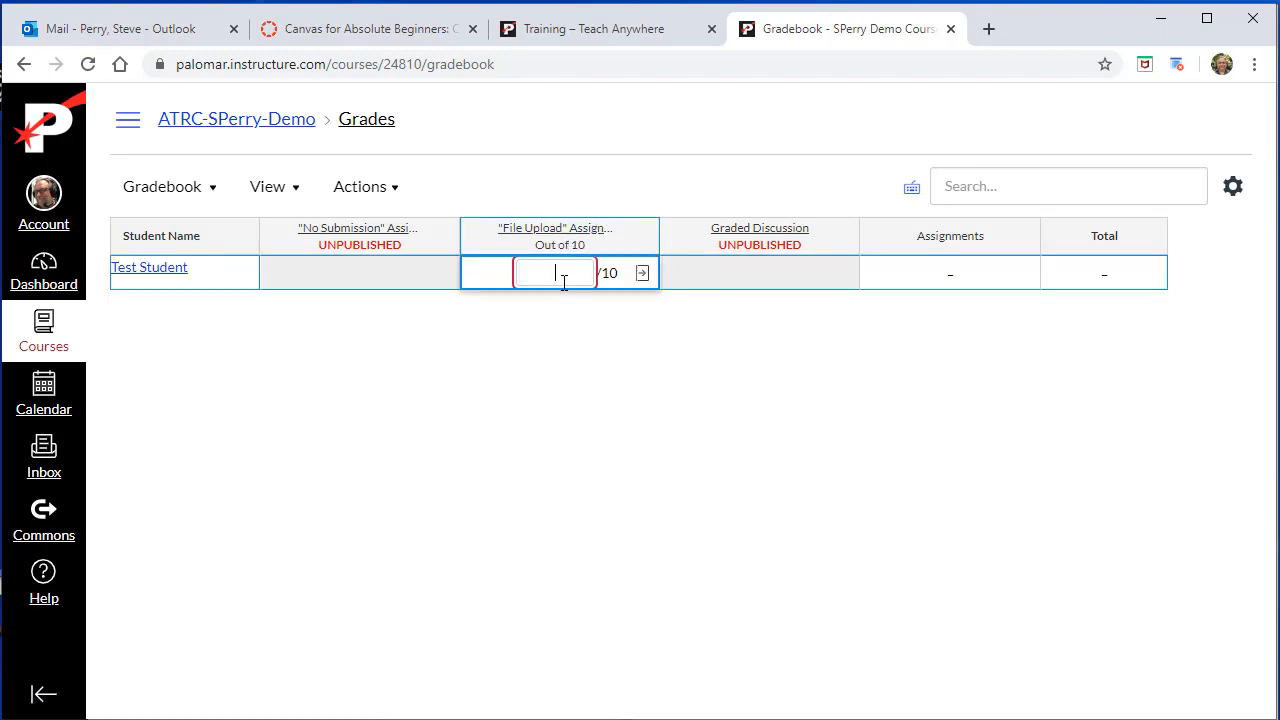
pyautogui.click(565, 320)
pyautogui.click(559, 277)
pyautogui.click(643, 274)
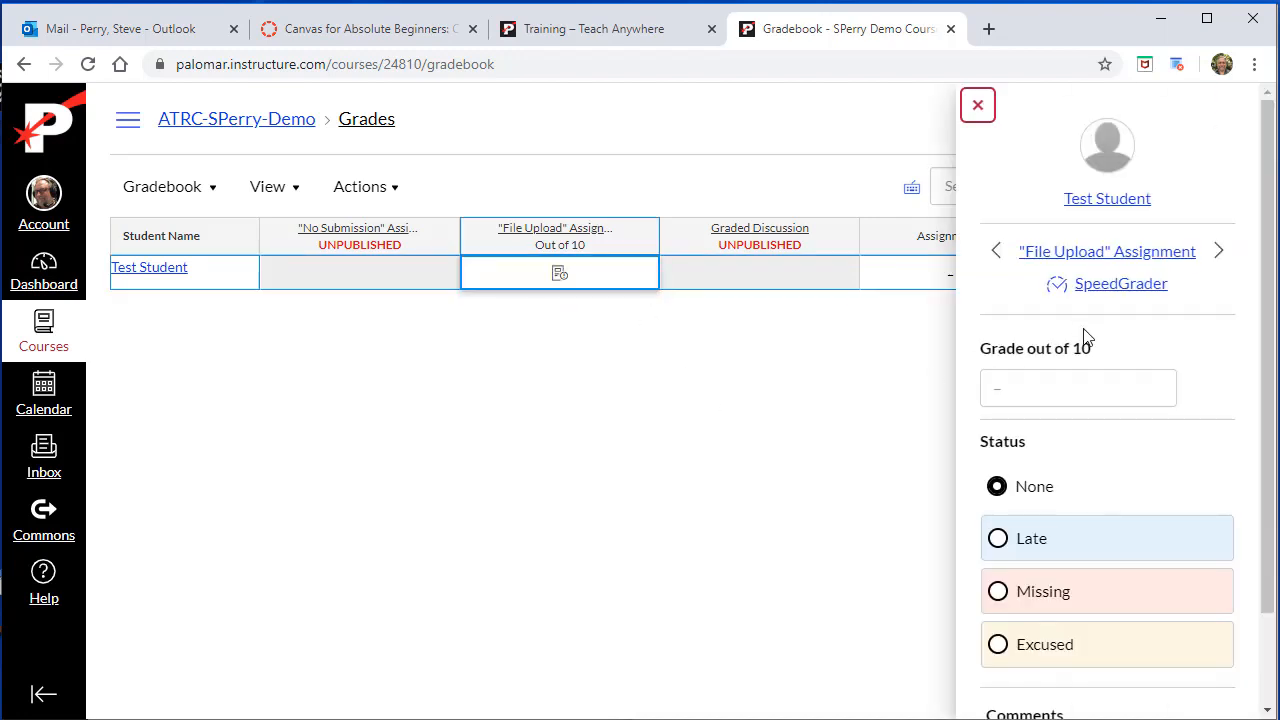
pyautogui.click(1149, 293)
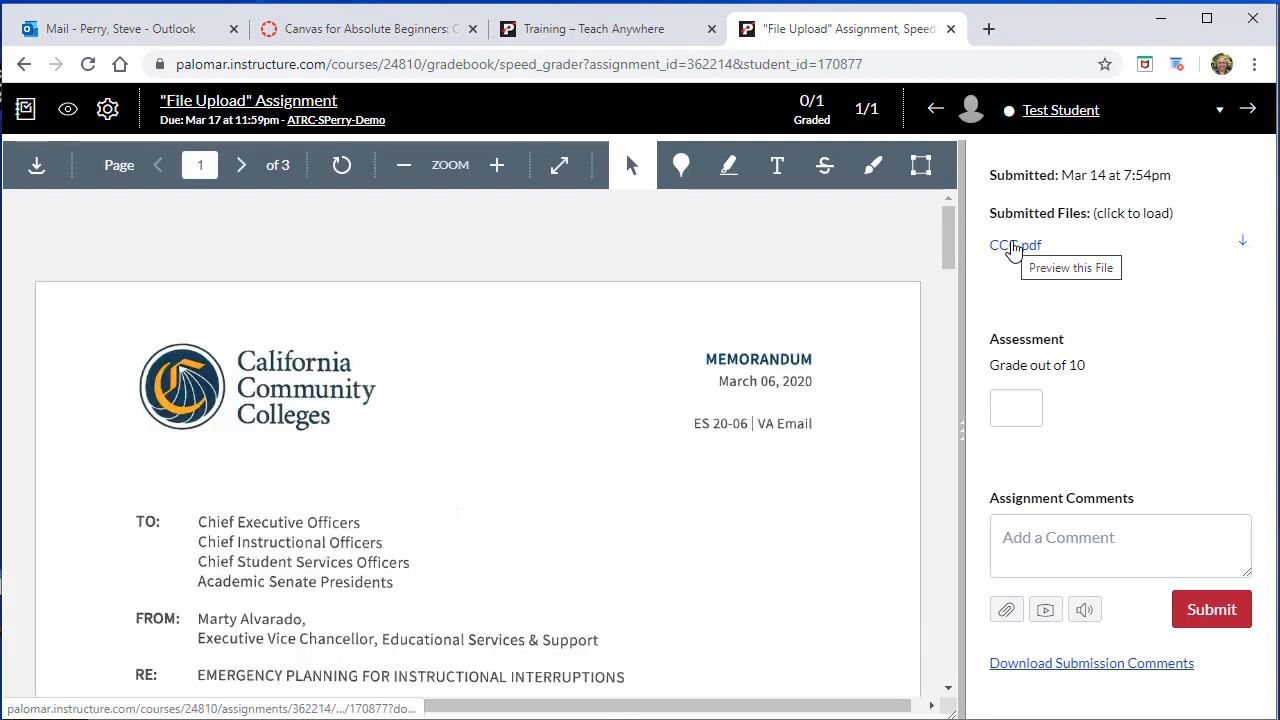
# - Look over the submitted CCC.pdf, download and open a copy, and return to SpeedGrader
pyautogui.scroll(-2, 437, 565)
pyautogui.scroll(2, 437, 565)
pyautogui.scroll(-1, 437, 565)
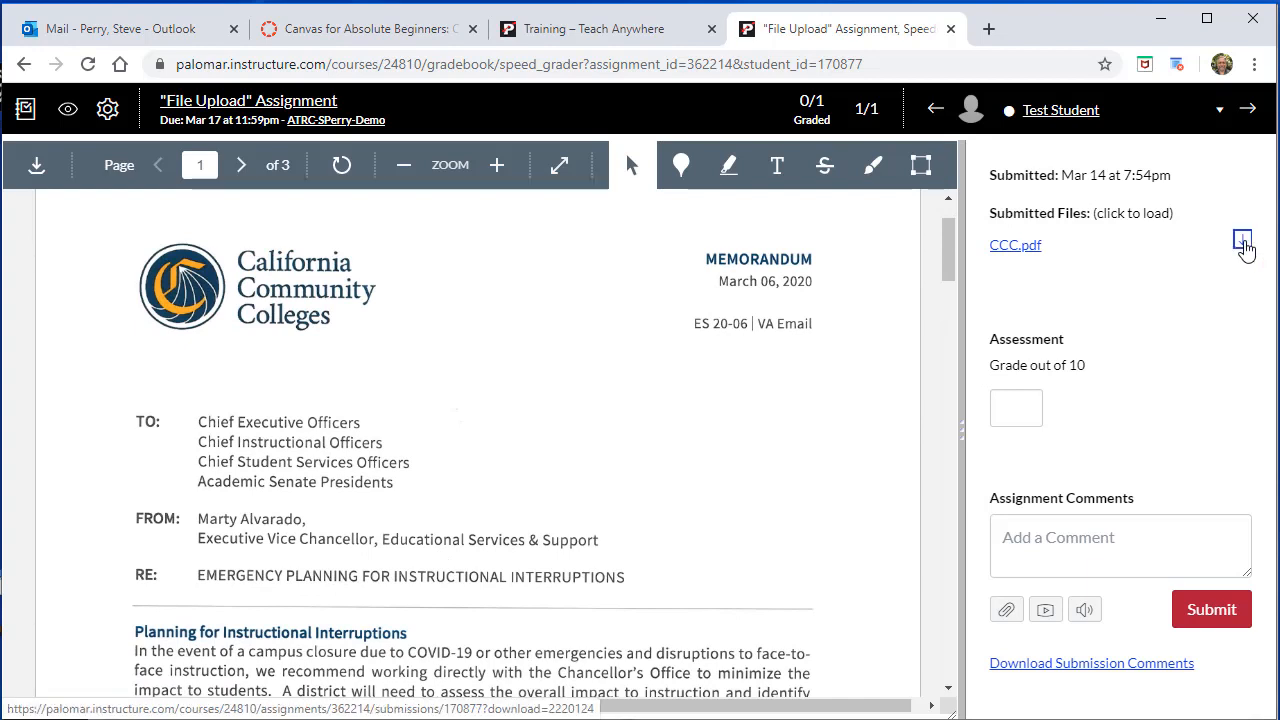
pyautogui.click(1245, 249)
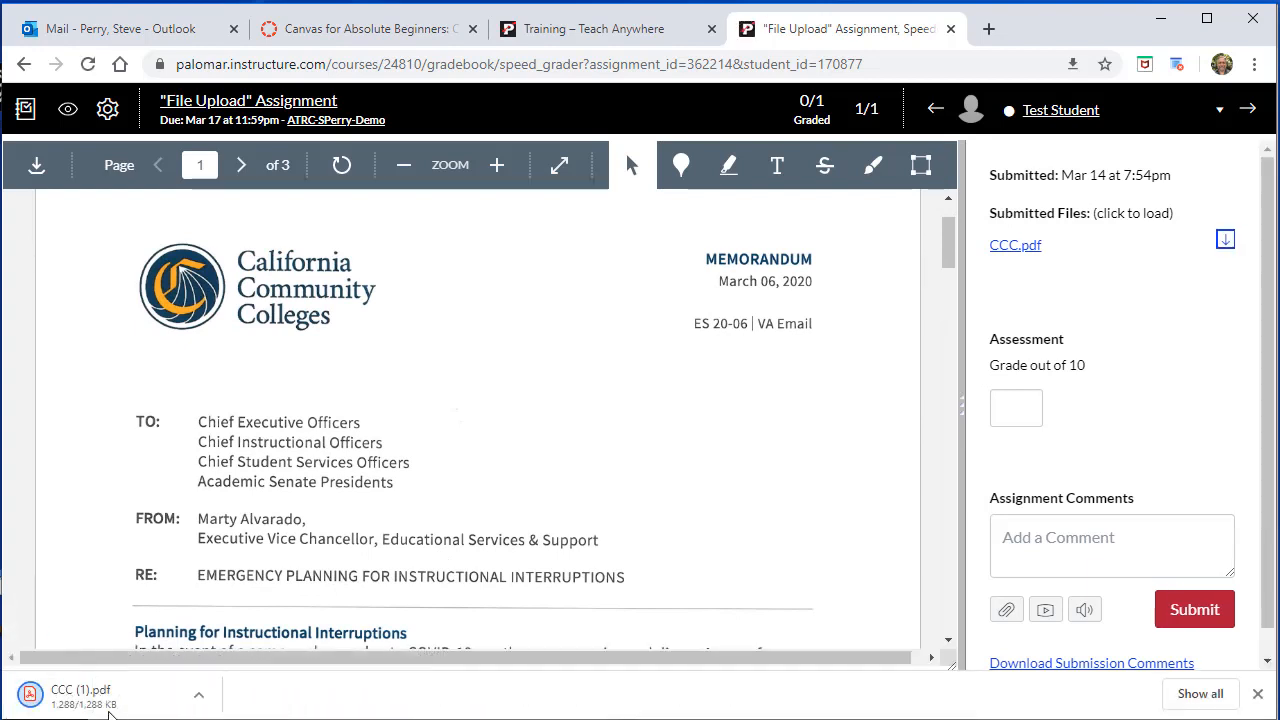
pyautogui.click(107, 705)
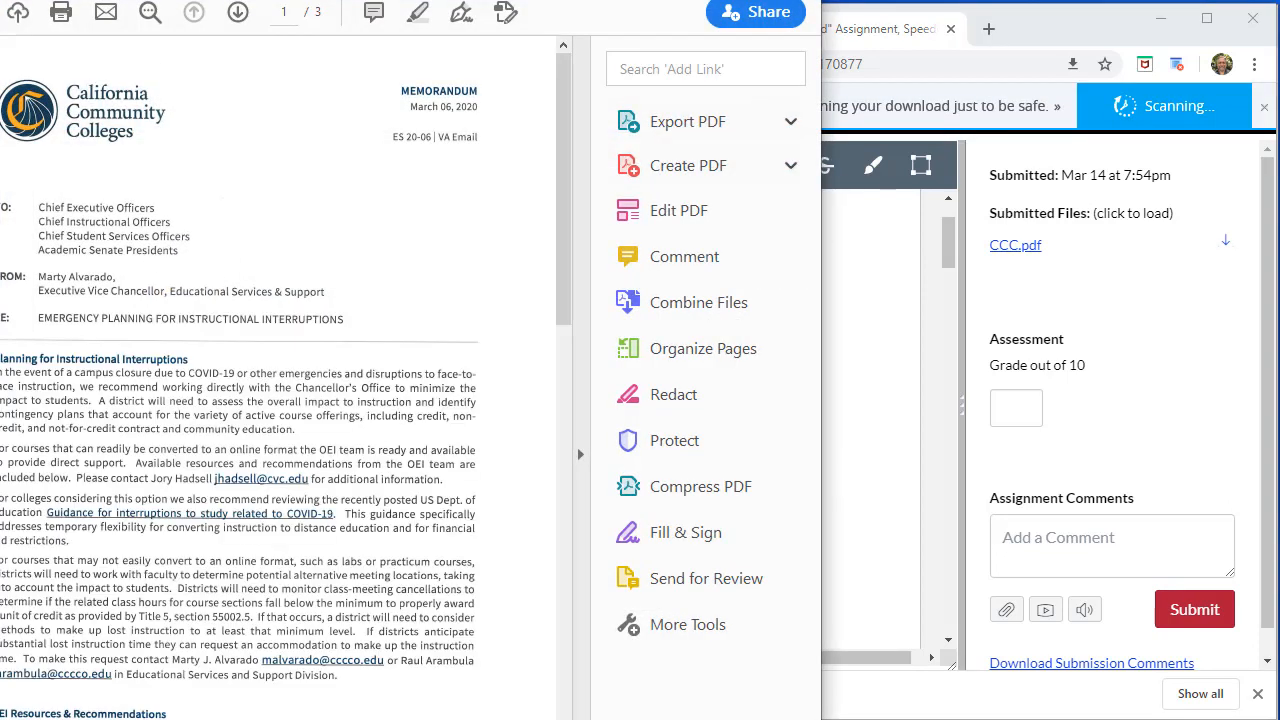
pyautogui.click(953, 232)
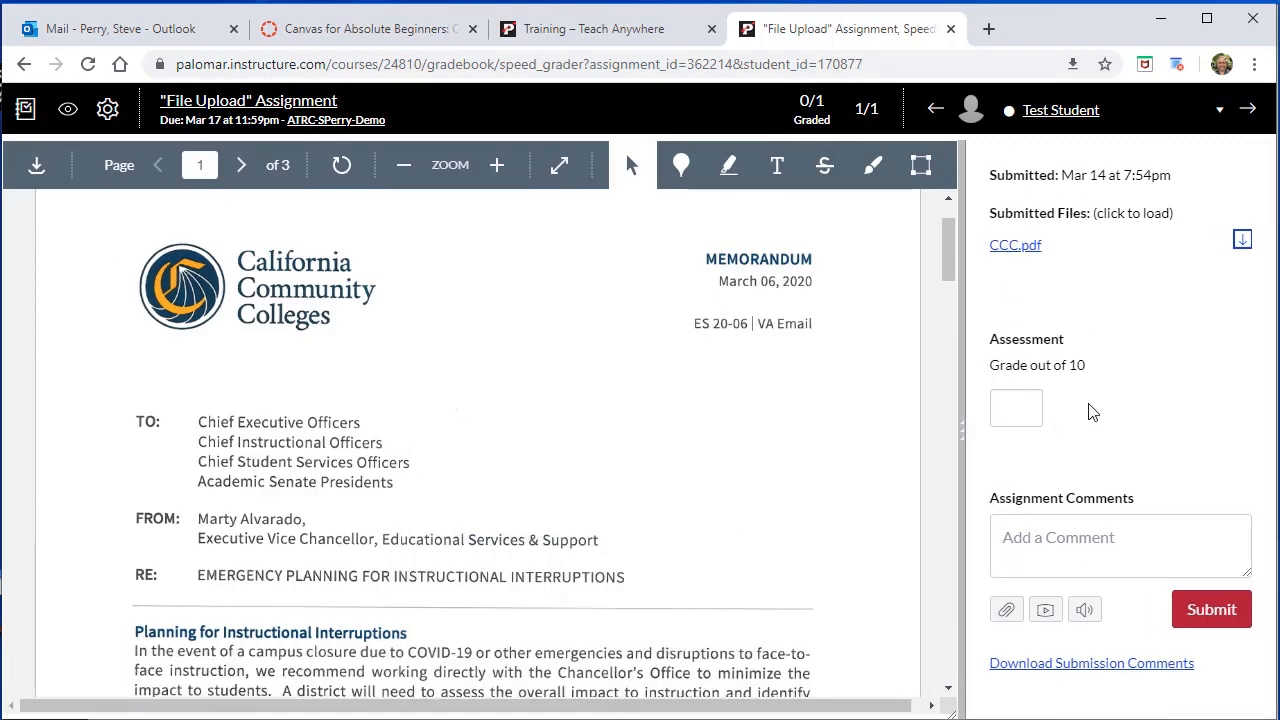
# - Grade the Test Student's submission 9 out of 10
pyautogui.click(1076, 368)
pyautogui.click(1025, 400)
pyautogui.click(1105, 455)
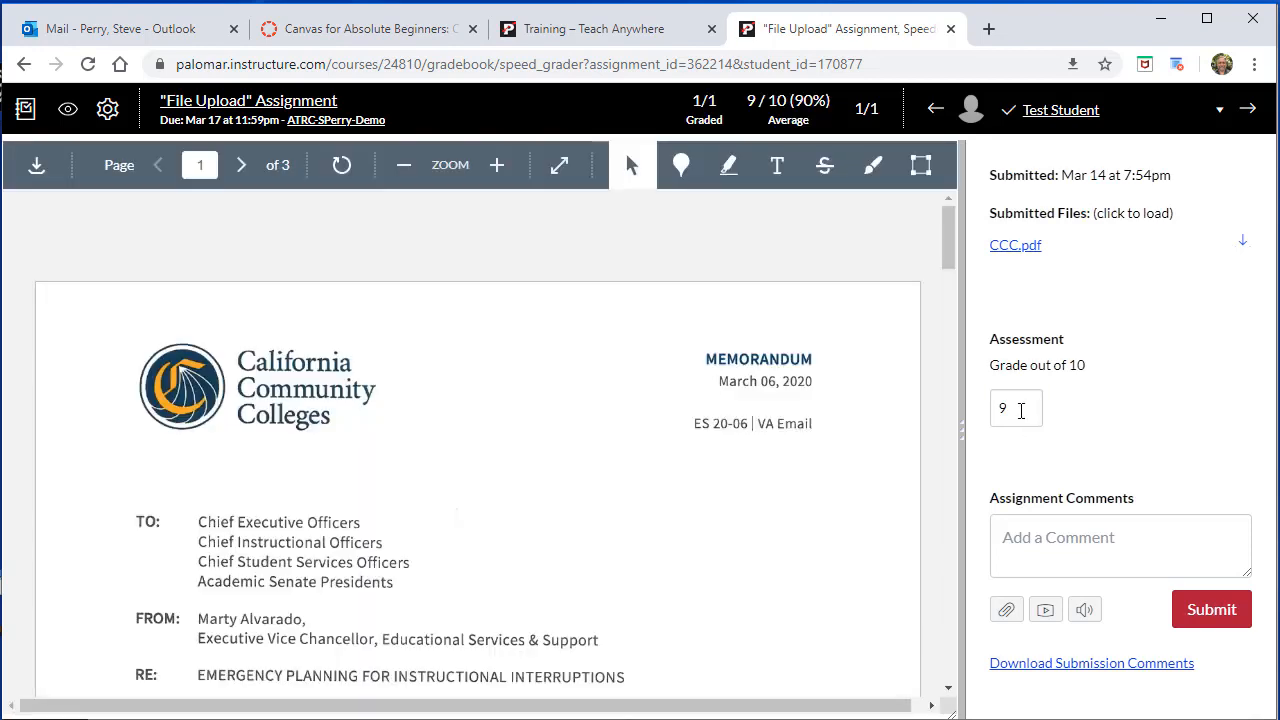
pyautogui.click(1016, 408)
pyautogui.press('Tab')
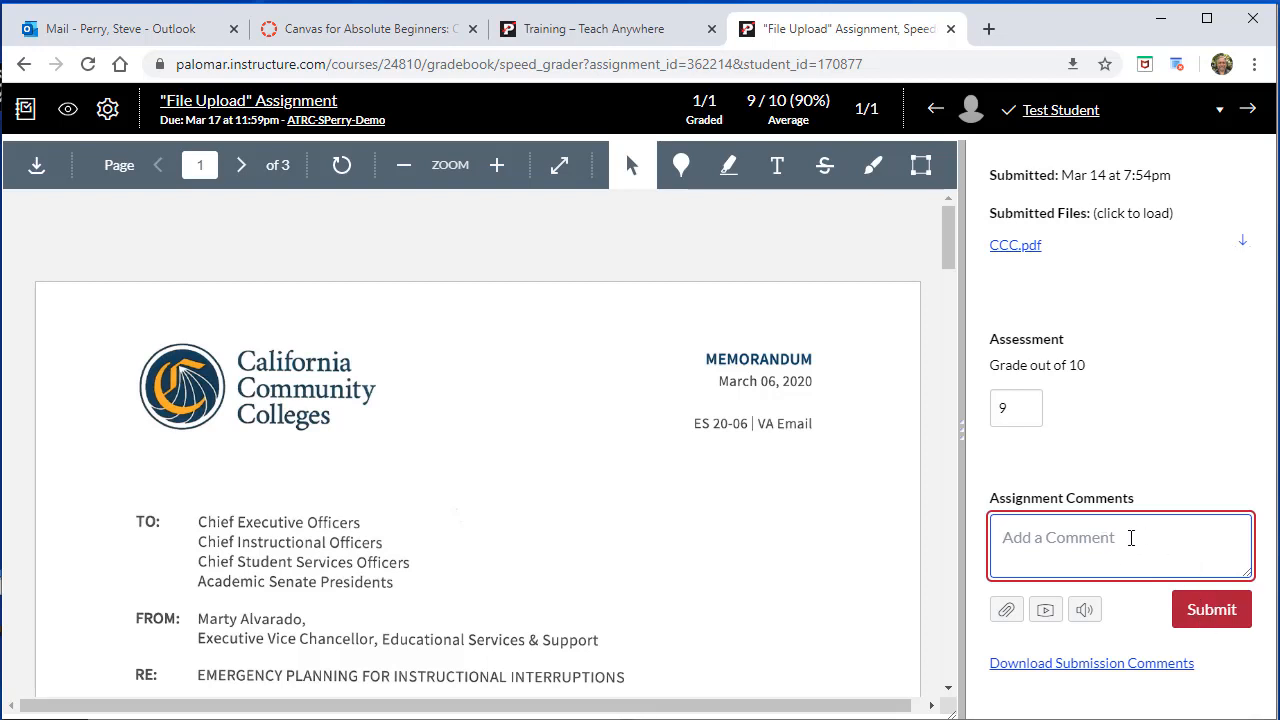
# - Submit the assignment comment "Great job... just a little off" and return to the gradebook
pyautogui.write('Great job... just a little')
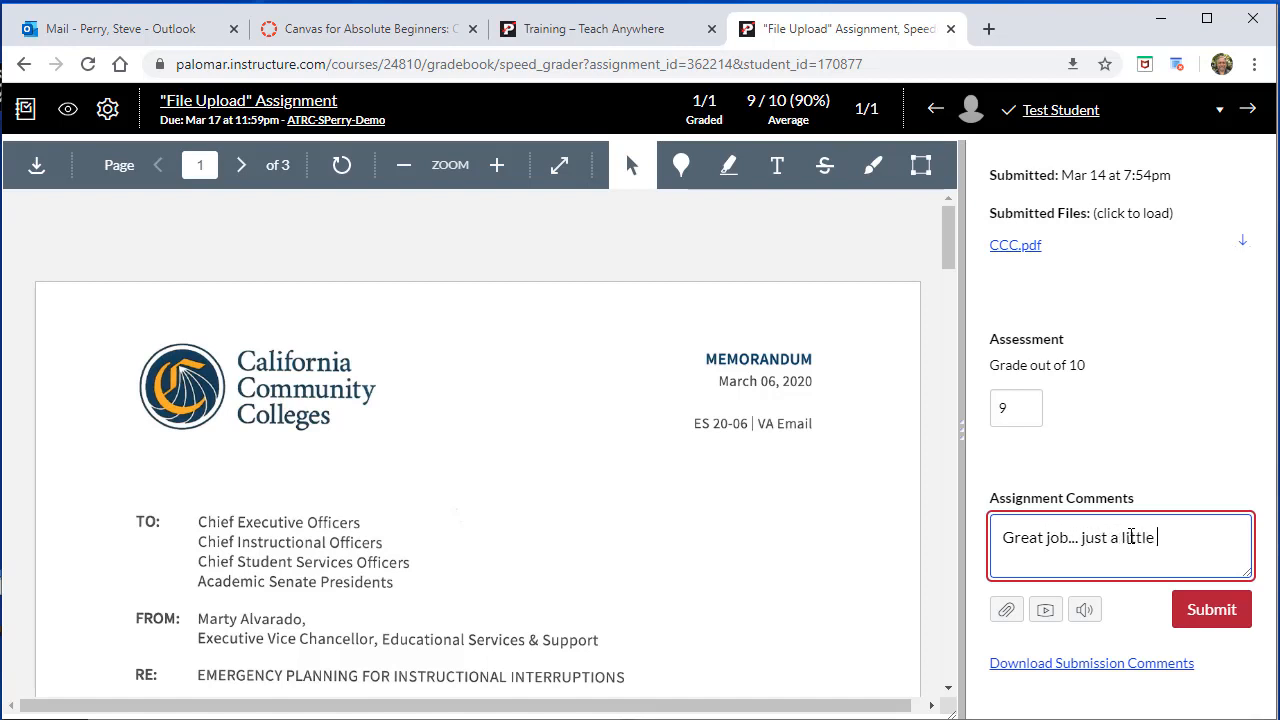
pyautogui.click(1204, 614)
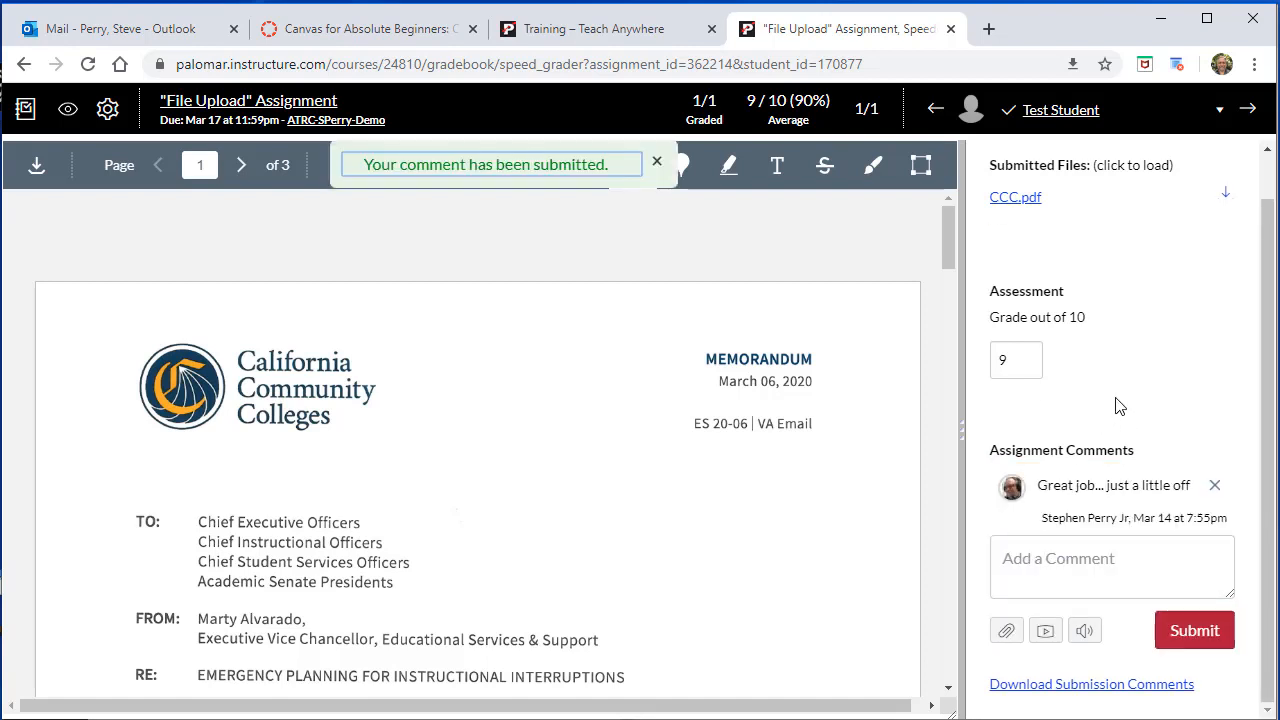
pyautogui.scroll(1, 1119, 405)
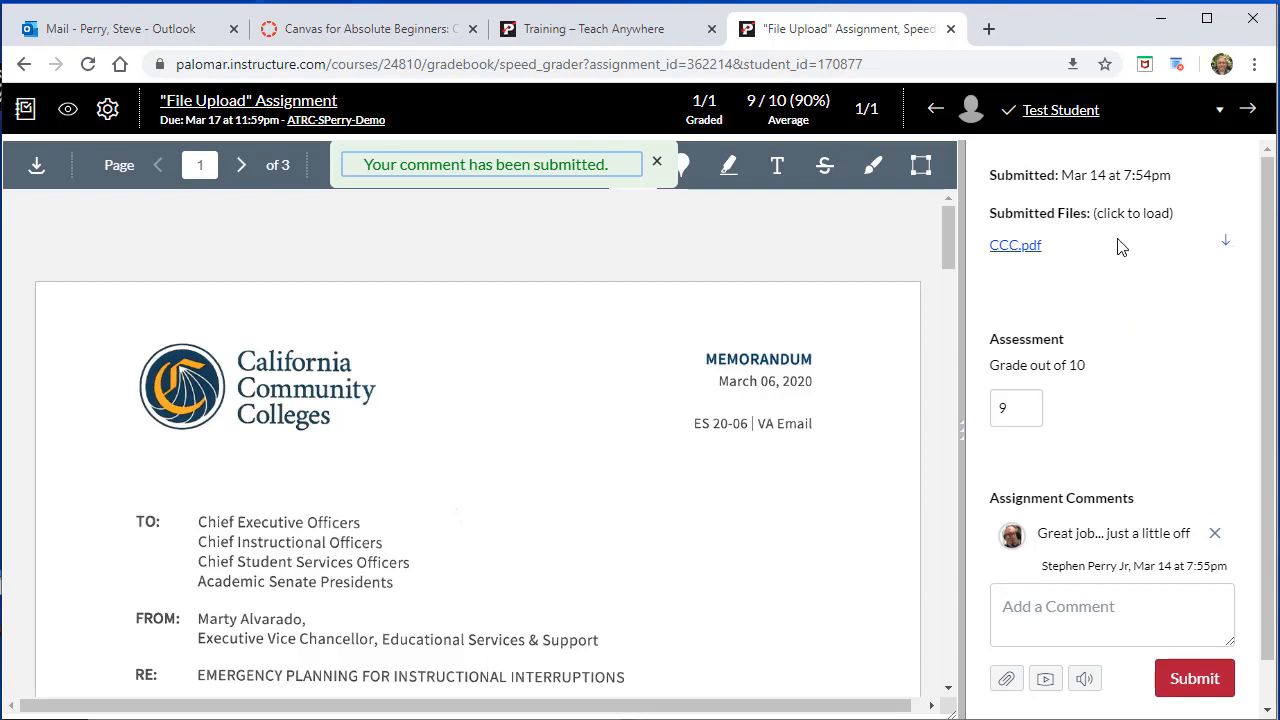
pyautogui.click(26, 112)
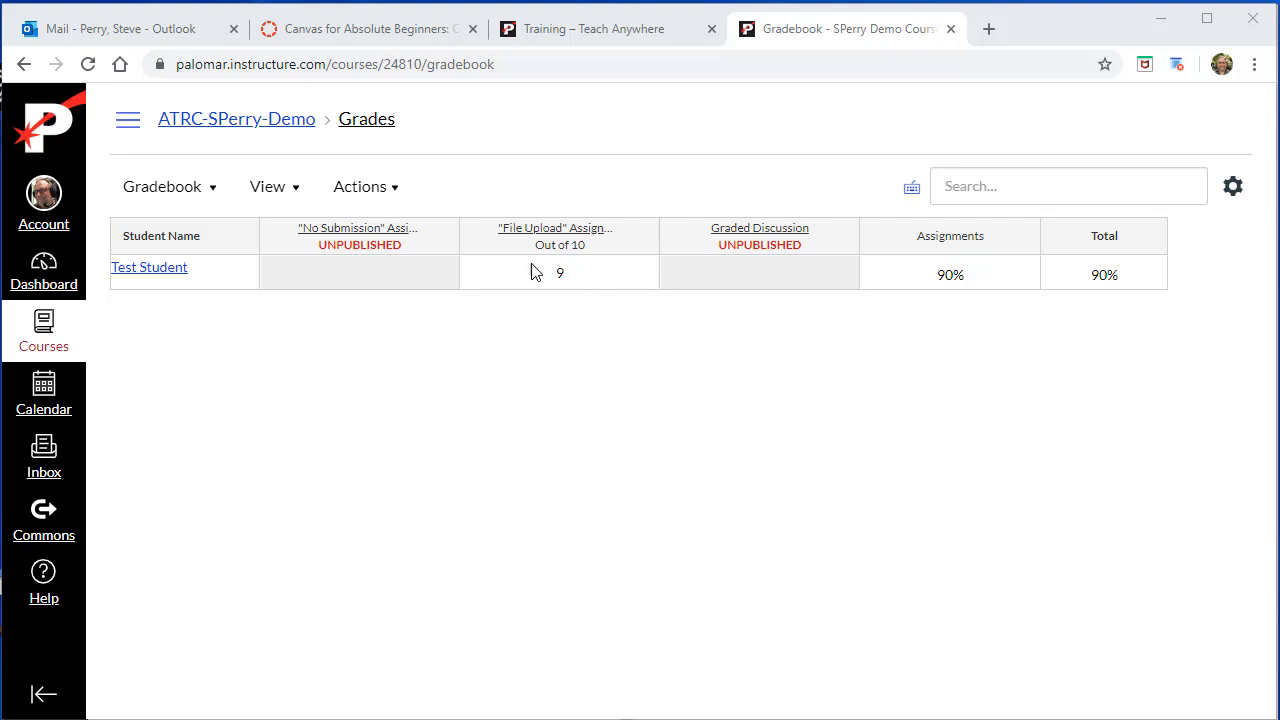
# - Enter Student View from the course home page and open the graded "File Upload" Assignment's submission details through the student's grades
pyautogui.click(273, 121)
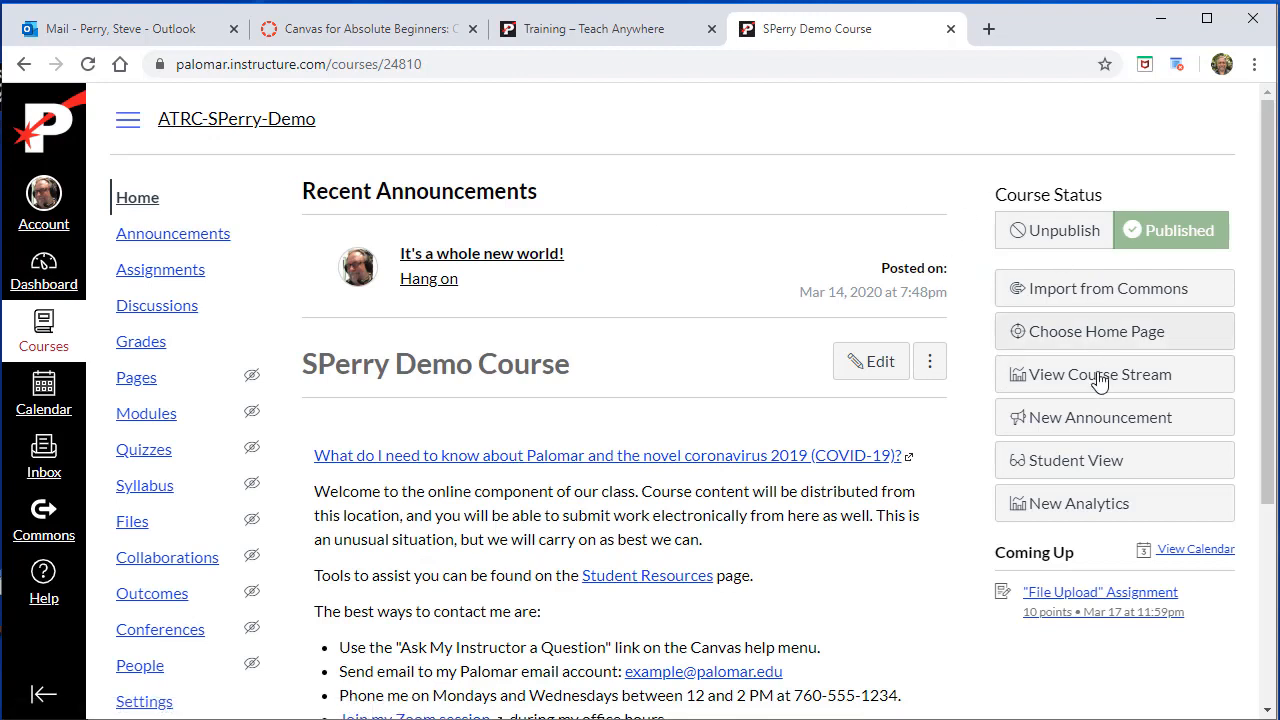
pyautogui.click(1098, 472)
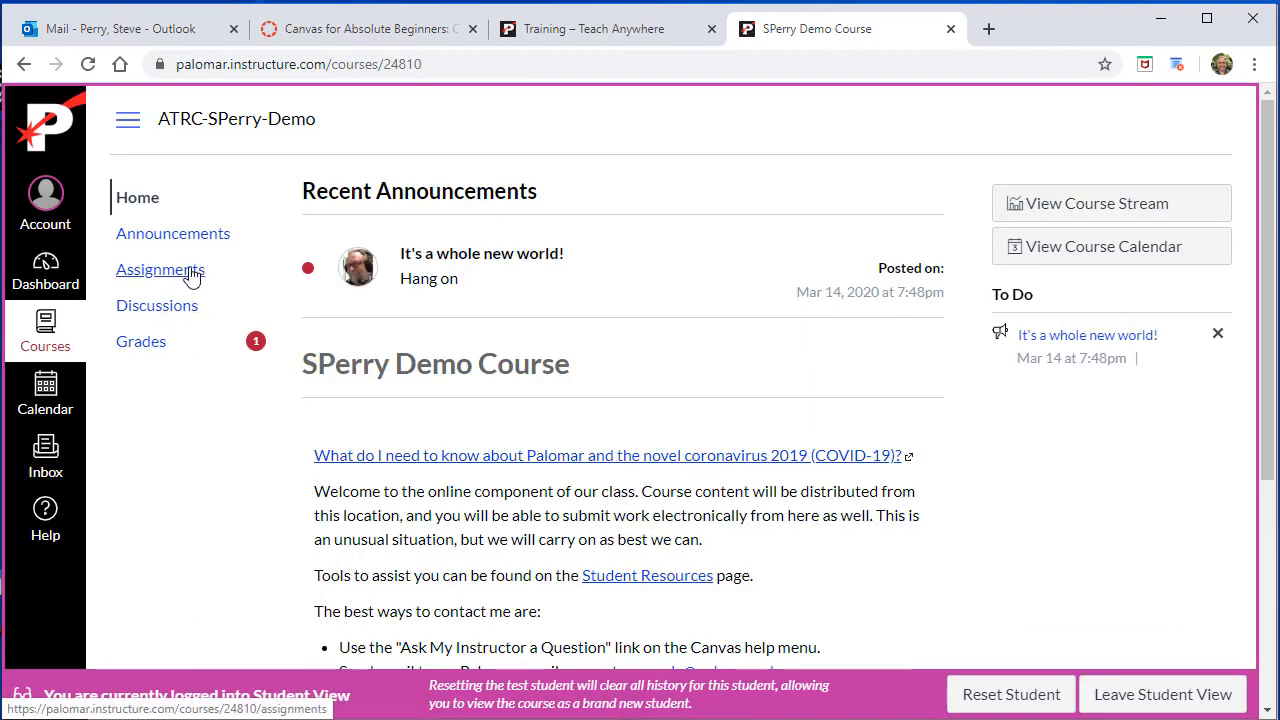
pyautogui.click(145, 345)
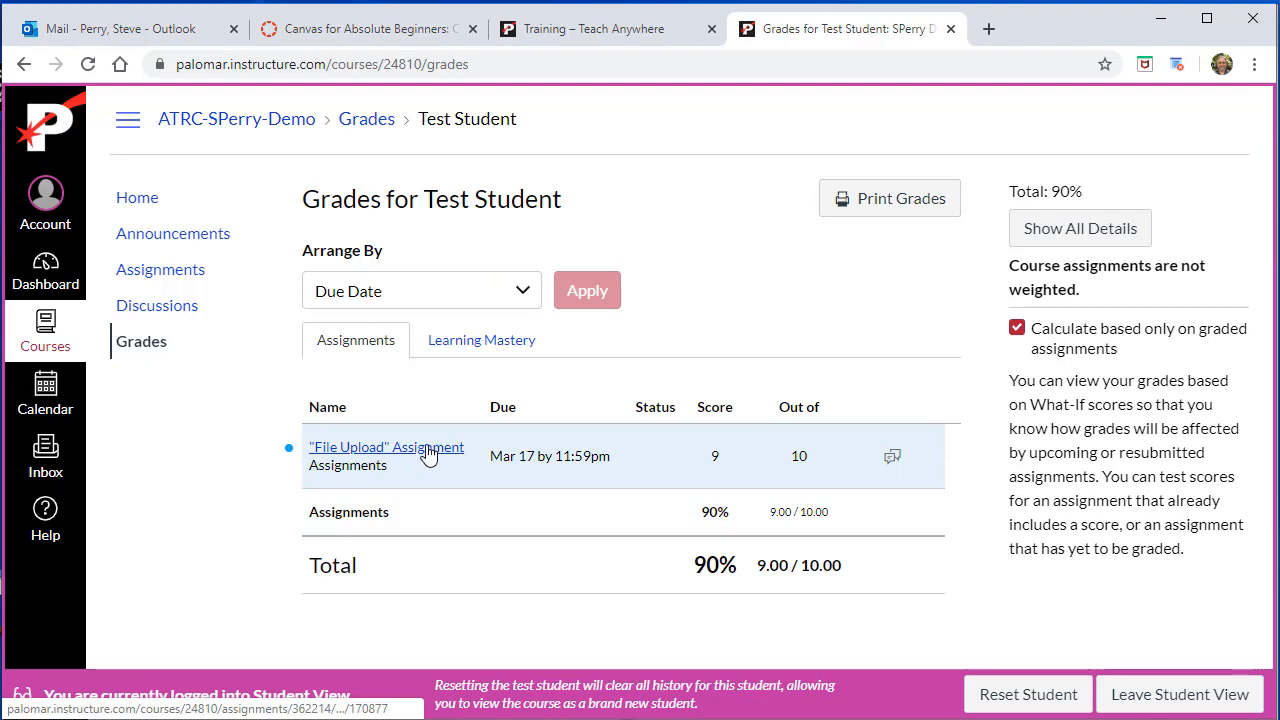
pyautogui.click(427, 453)
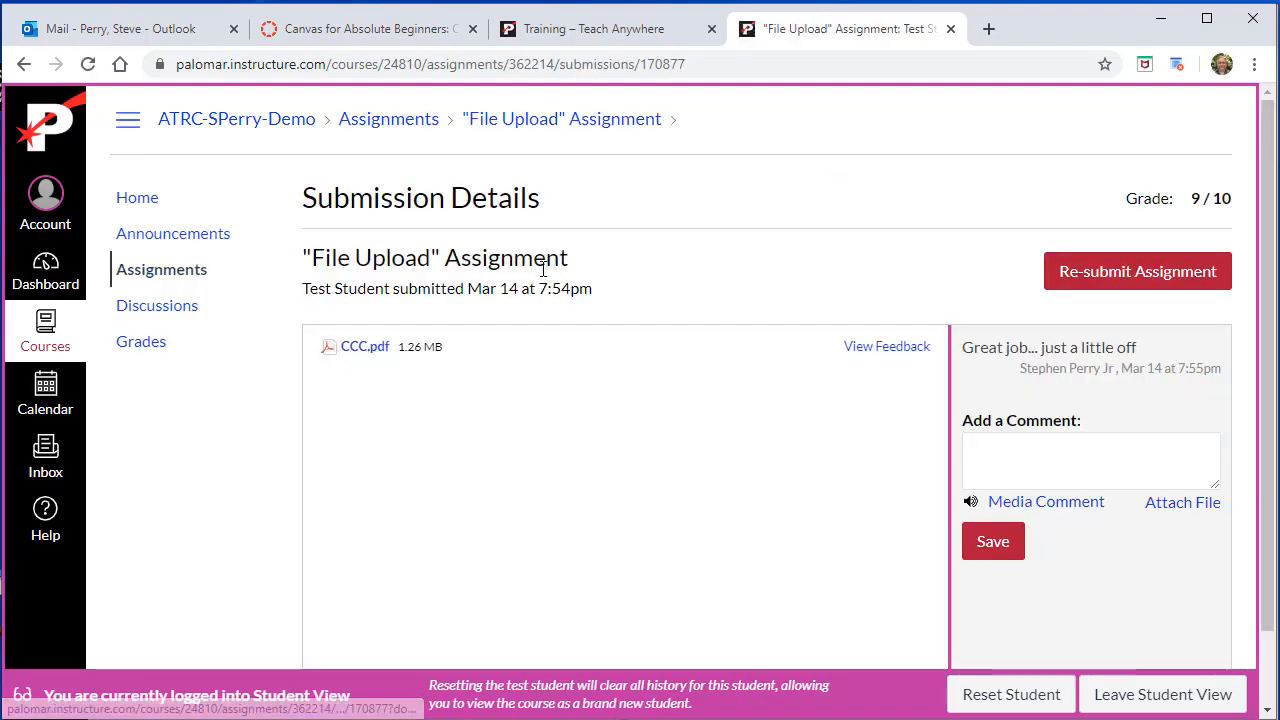
# - Check the instructor's comment and the grade on the submission details, and leave Student View
pyautogui.moveTo(972, 348); pyautogui.dragTo(1143, 399)
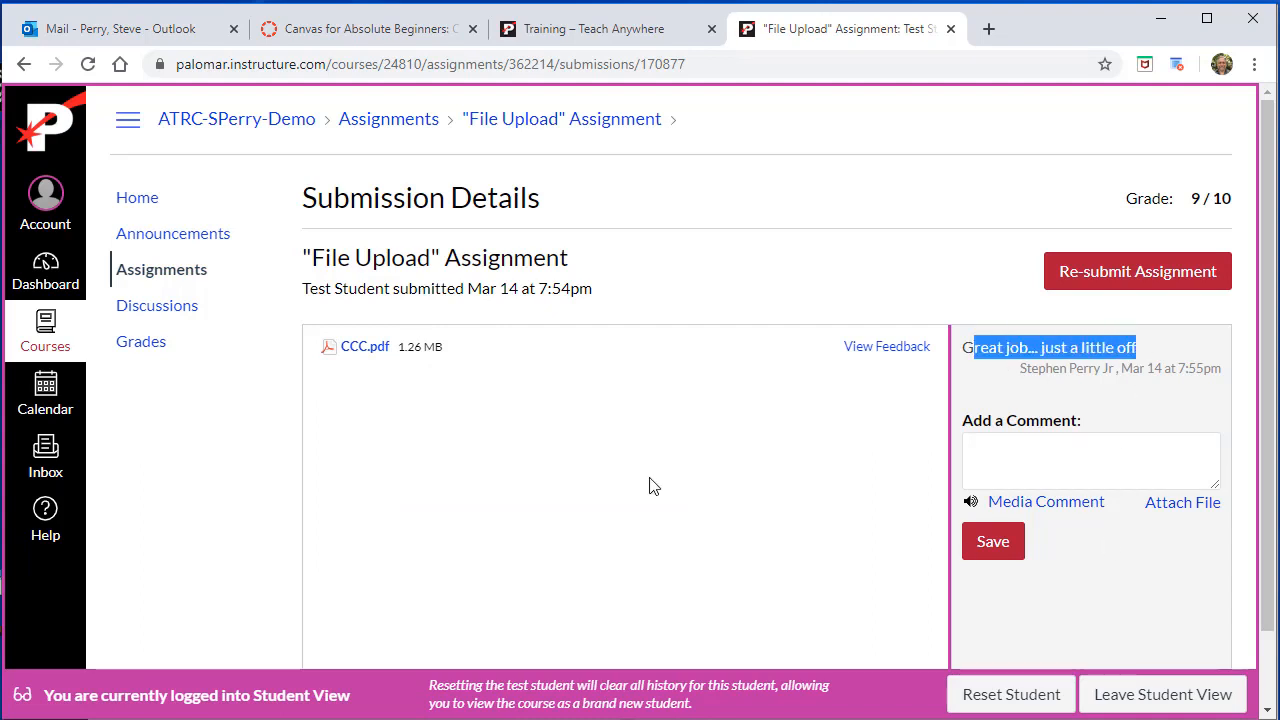
pyautogui.click(615, 435)
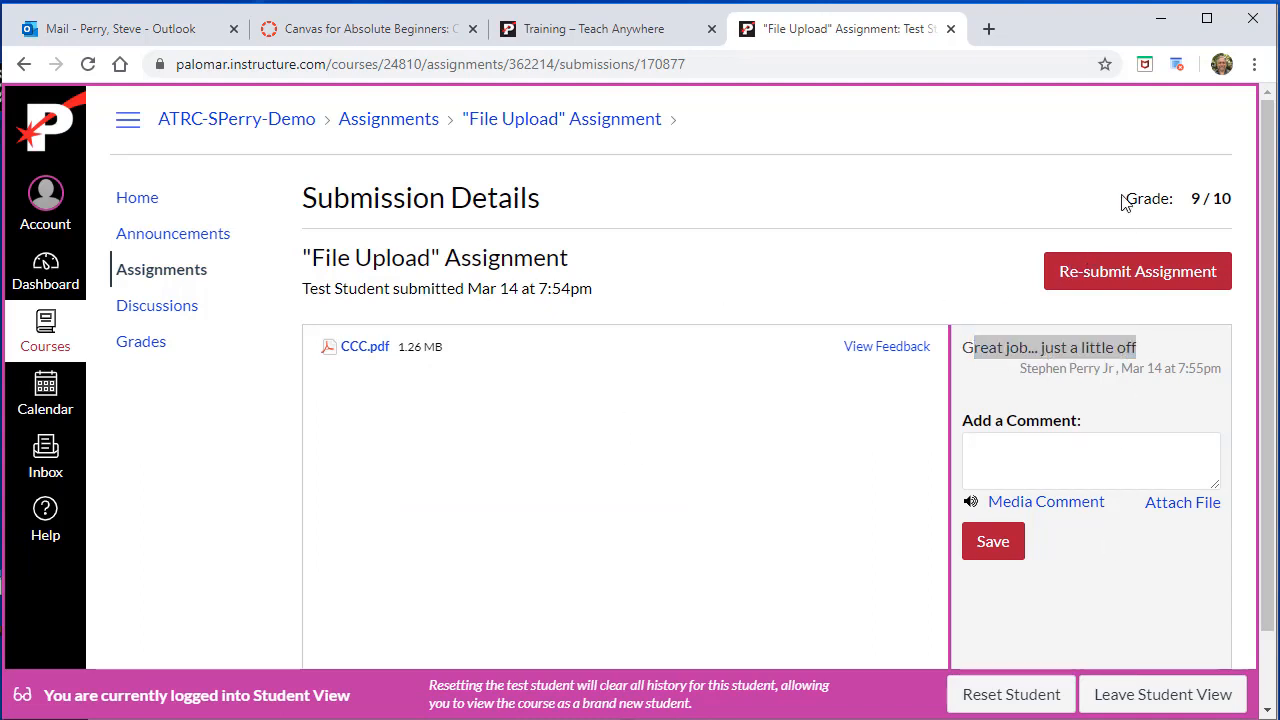
pyautogui.moveTo(1123, 199); pyautogui.dragTo(1210, 198)
pyautogui.click(869, 205)
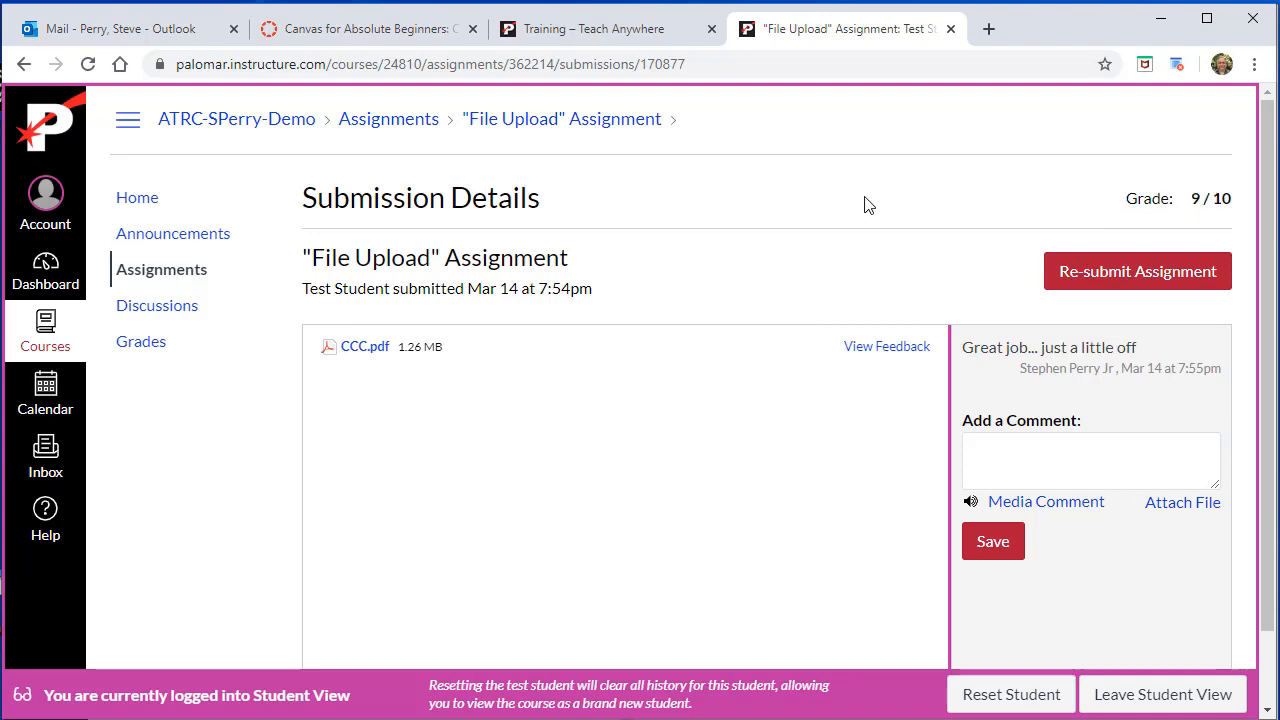
pyautogui.click(1120, 694)
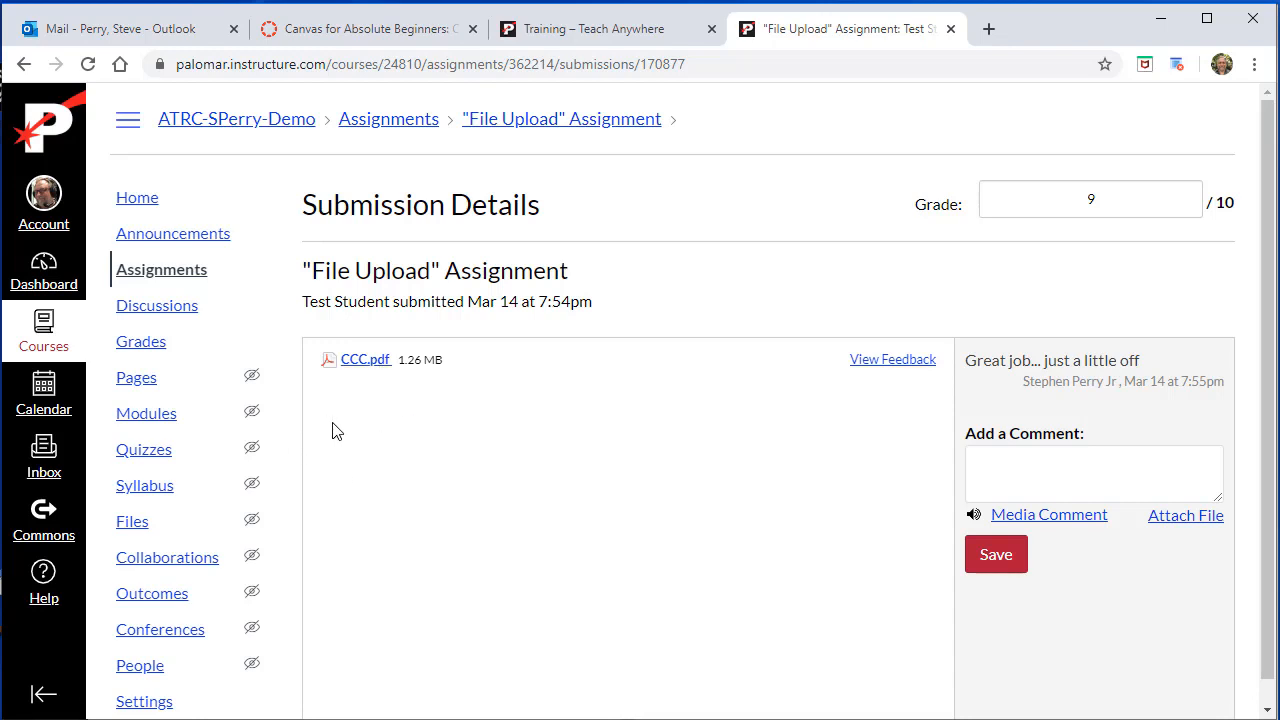
# - Look through the course's discussions, open the "Ungraded Discussion" topic and publish it
pyautogui.click(157, 312)
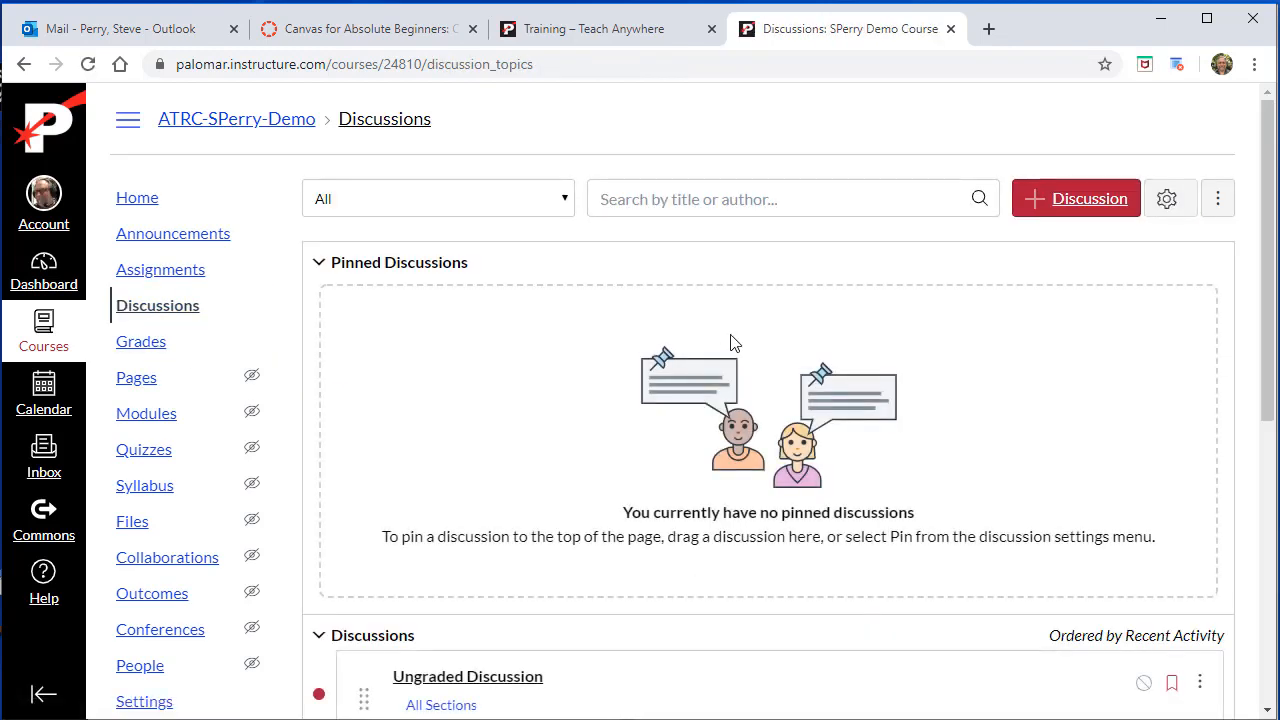
pyautogui.scroll(-3, 731, 344)
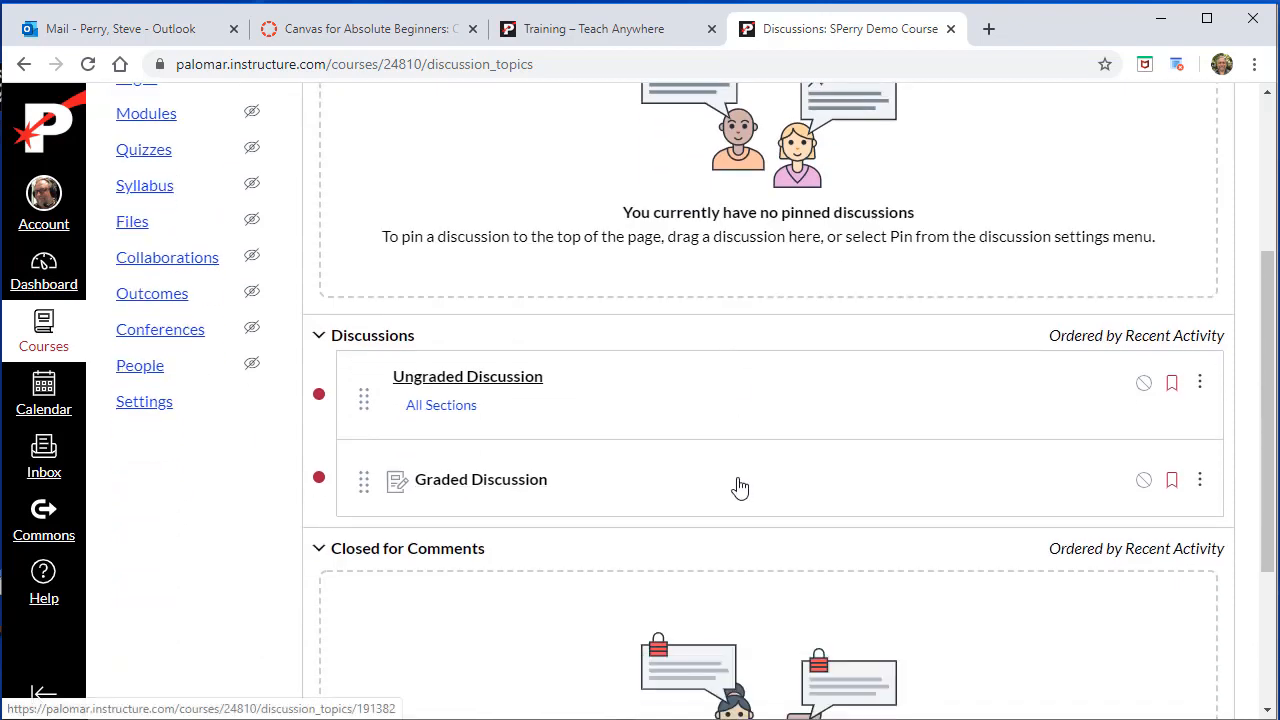
pyautogui.scroll(-1, 320, 569)
pyautogui.scroll(3, 390, 537)
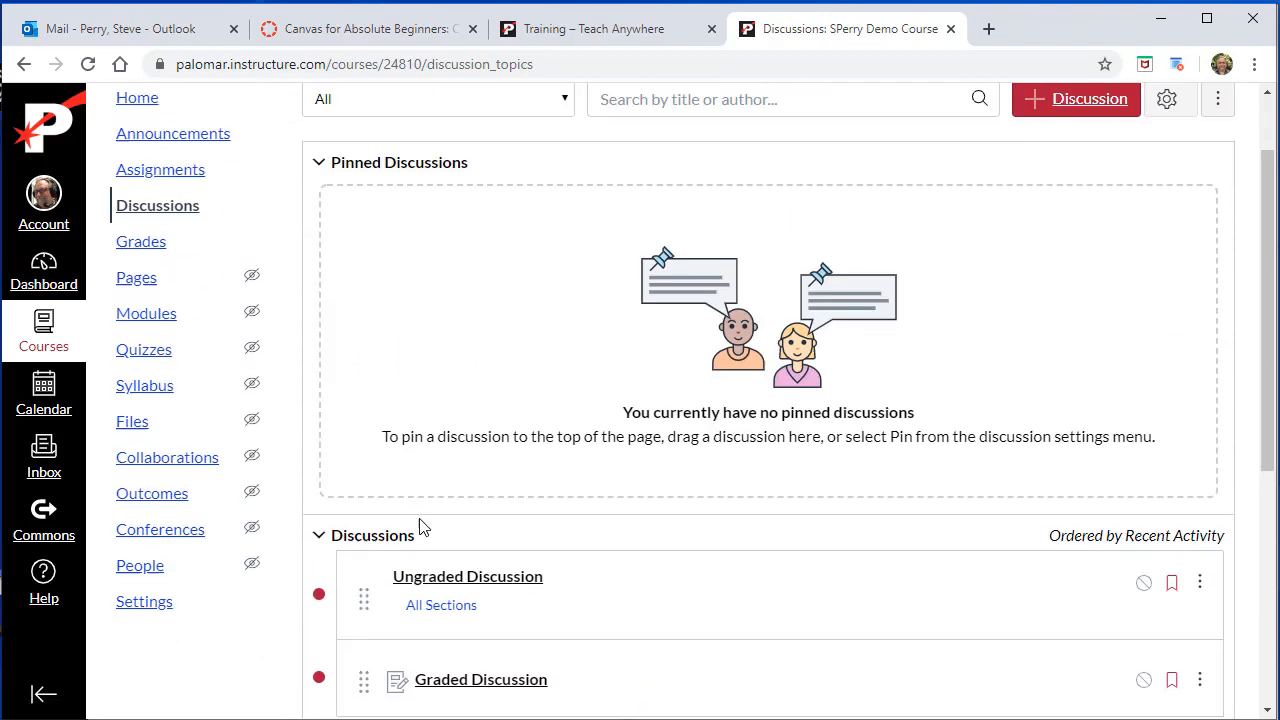
pyautogui.scroll(-1, 420, 530)
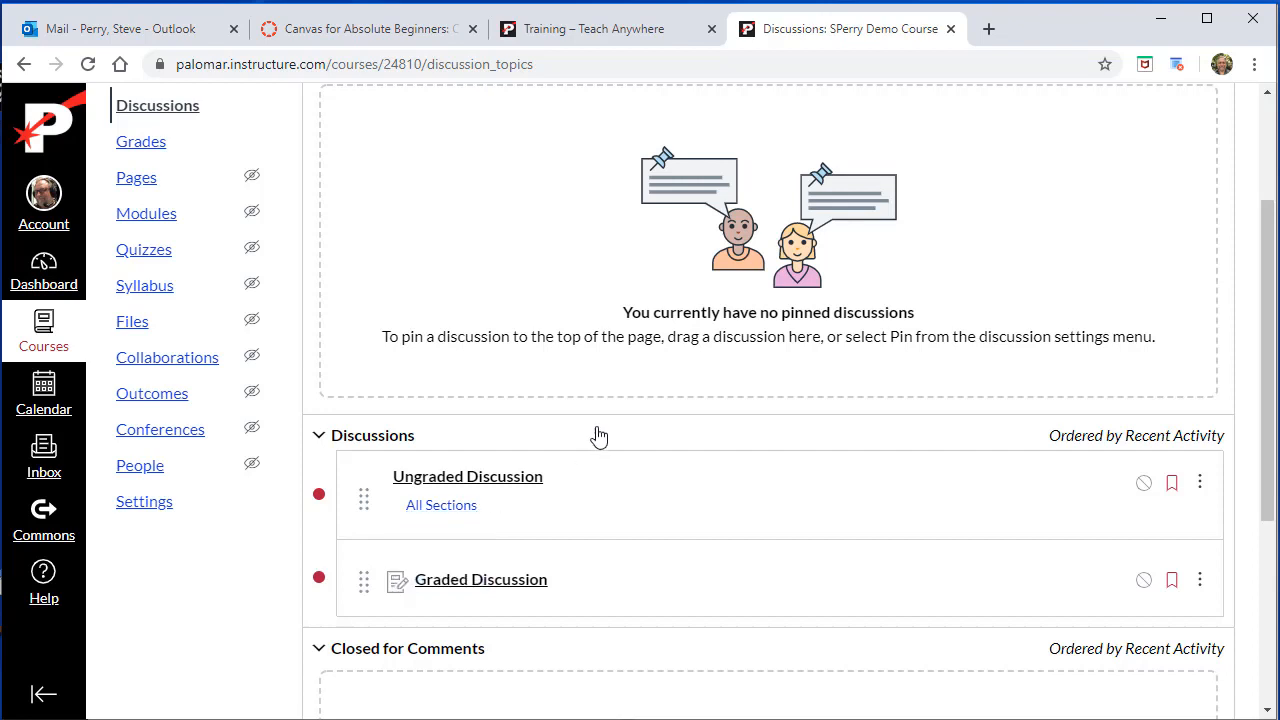
pyautogui.scroll(2, 620, 440)
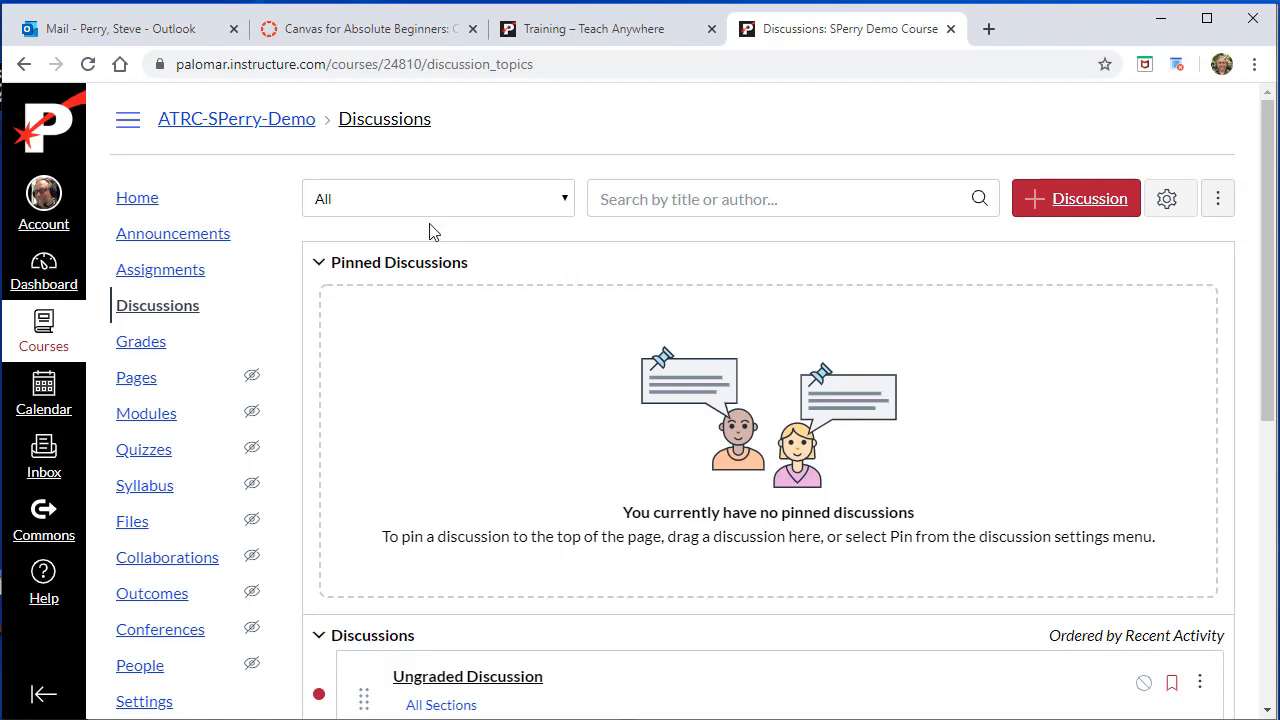
pyautogui.scroll(-2, 663, 294)
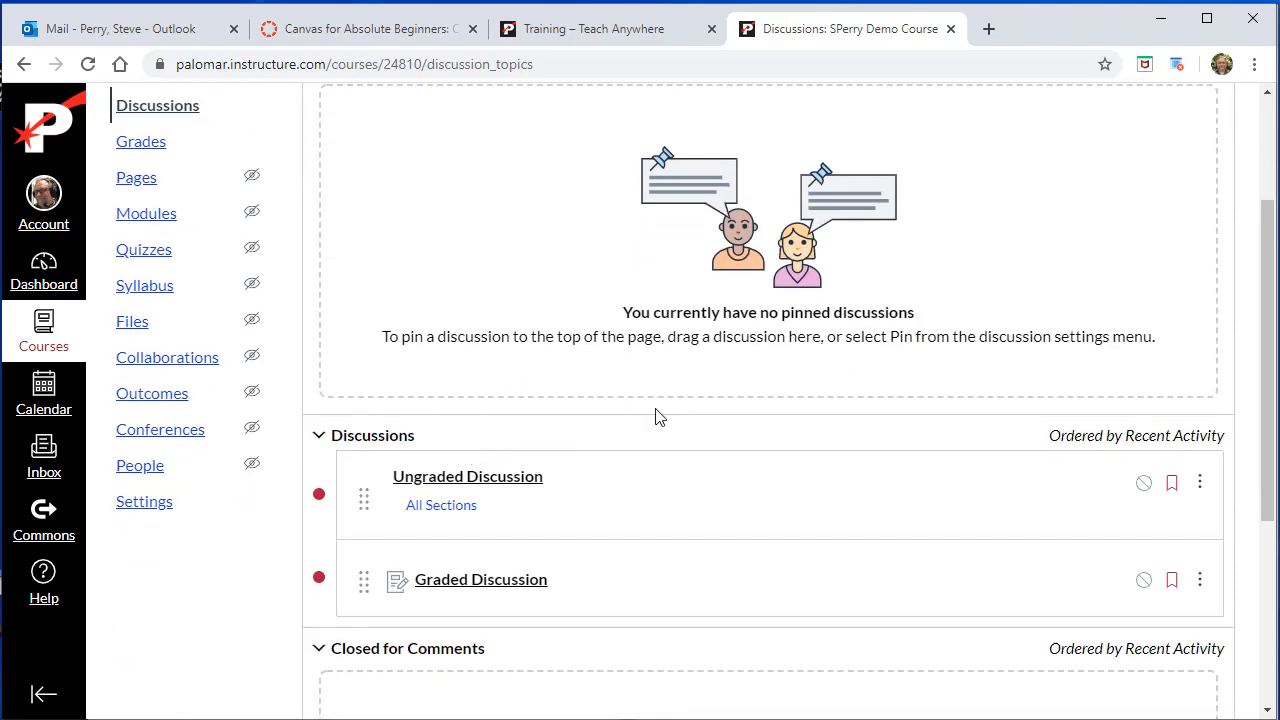
pyautogui.click(460, 477)
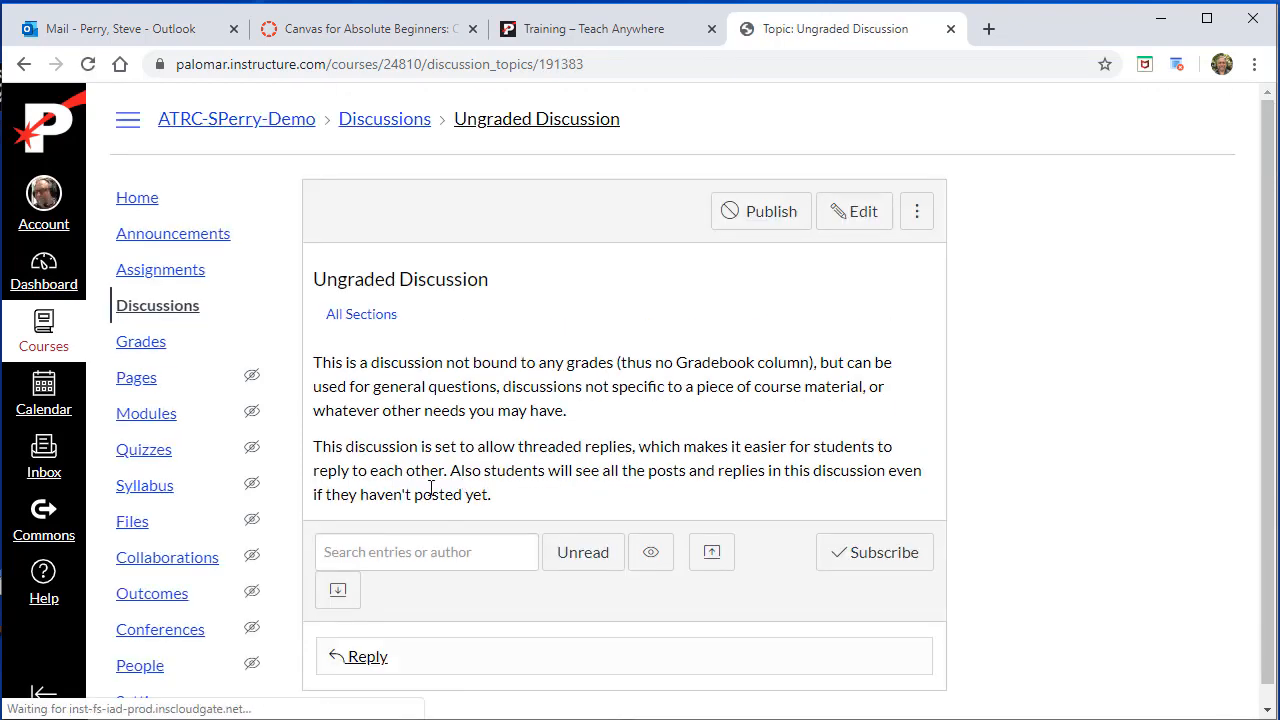
pyautogui.scroll(-1, 516, 585)
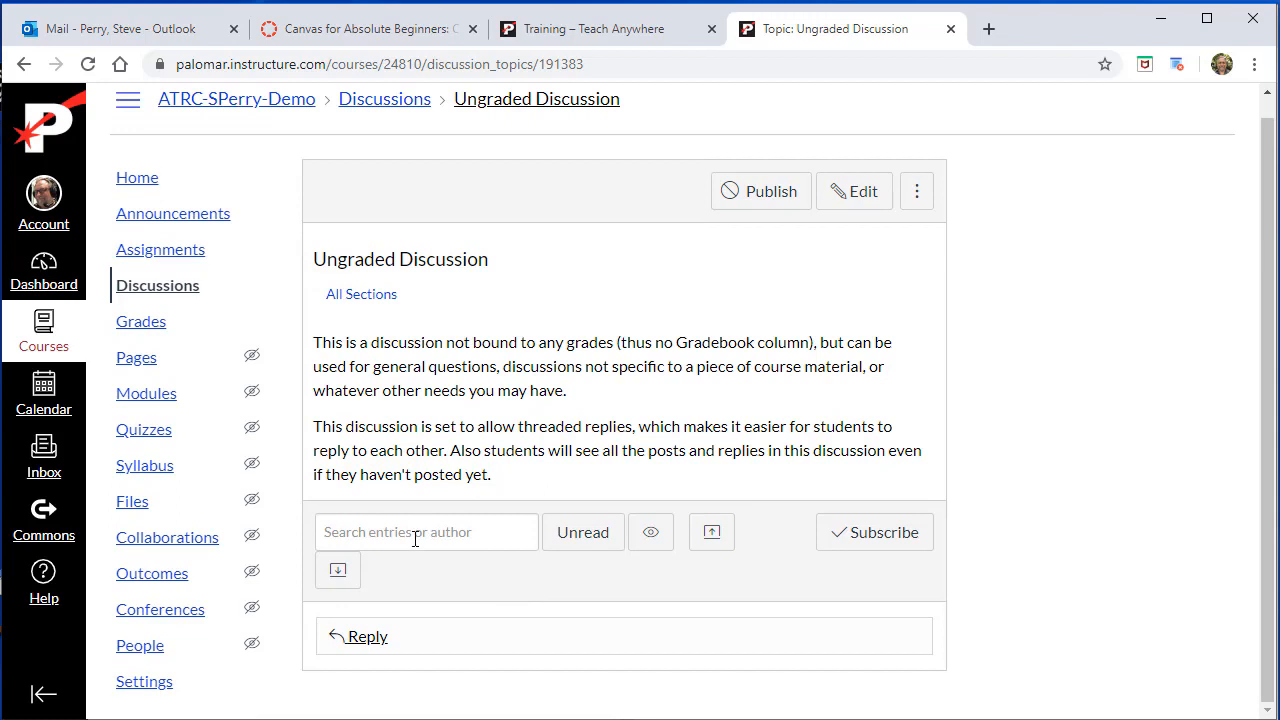
pyautogui.click(766, 204)
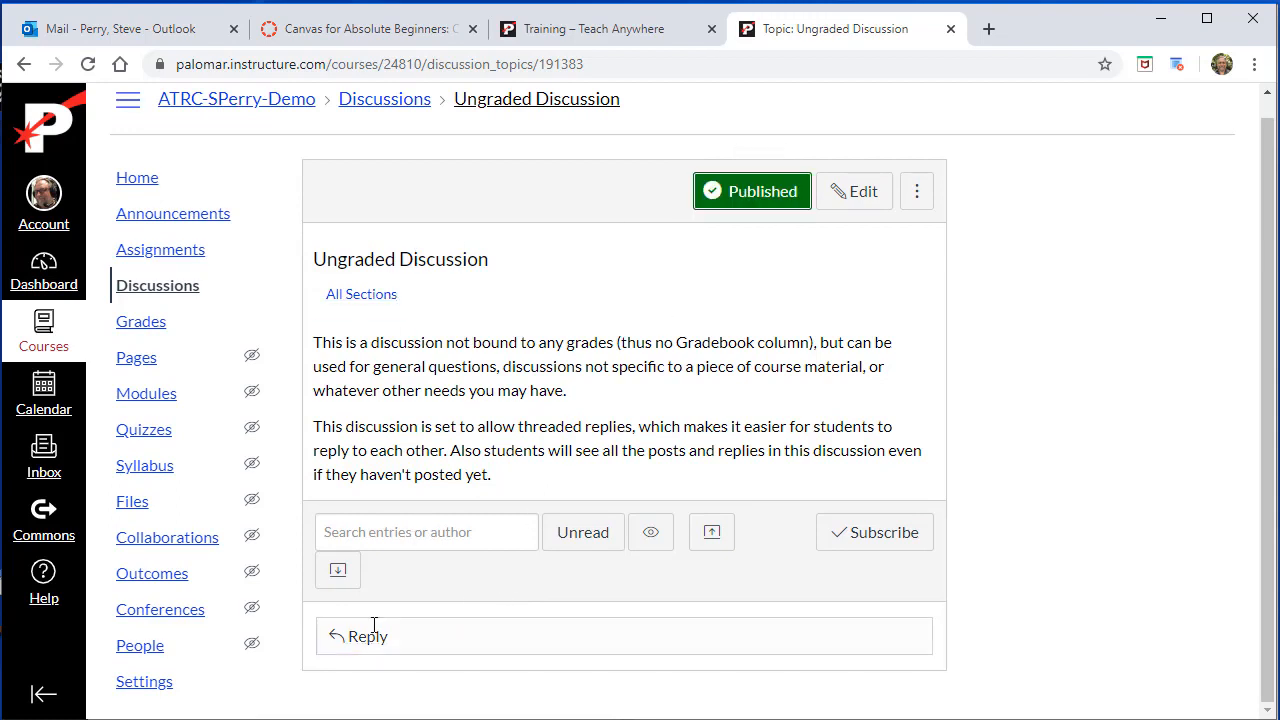
pyautogui.click(411, 531)
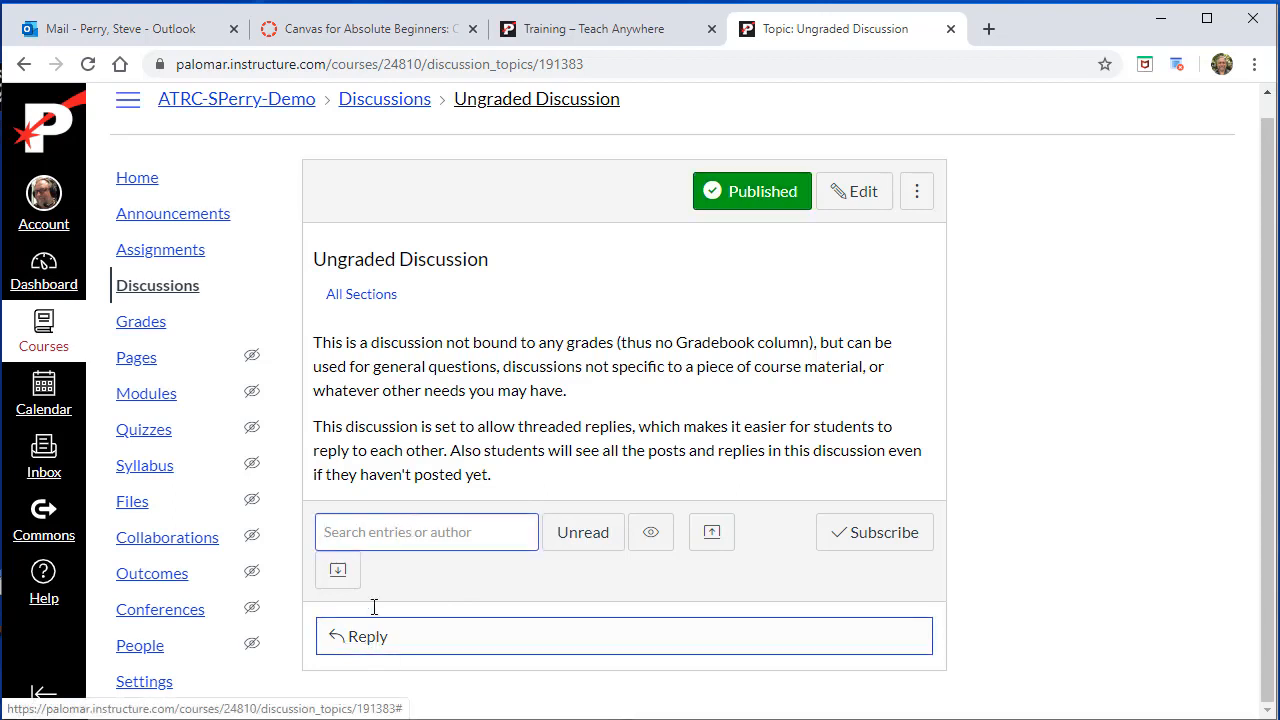
pyautogui.moveTo(316, 259); pyautogui.dragTo(489, 266)
pyautogui.click(514, 271)
pyautogui.tripleClick(487, 265)
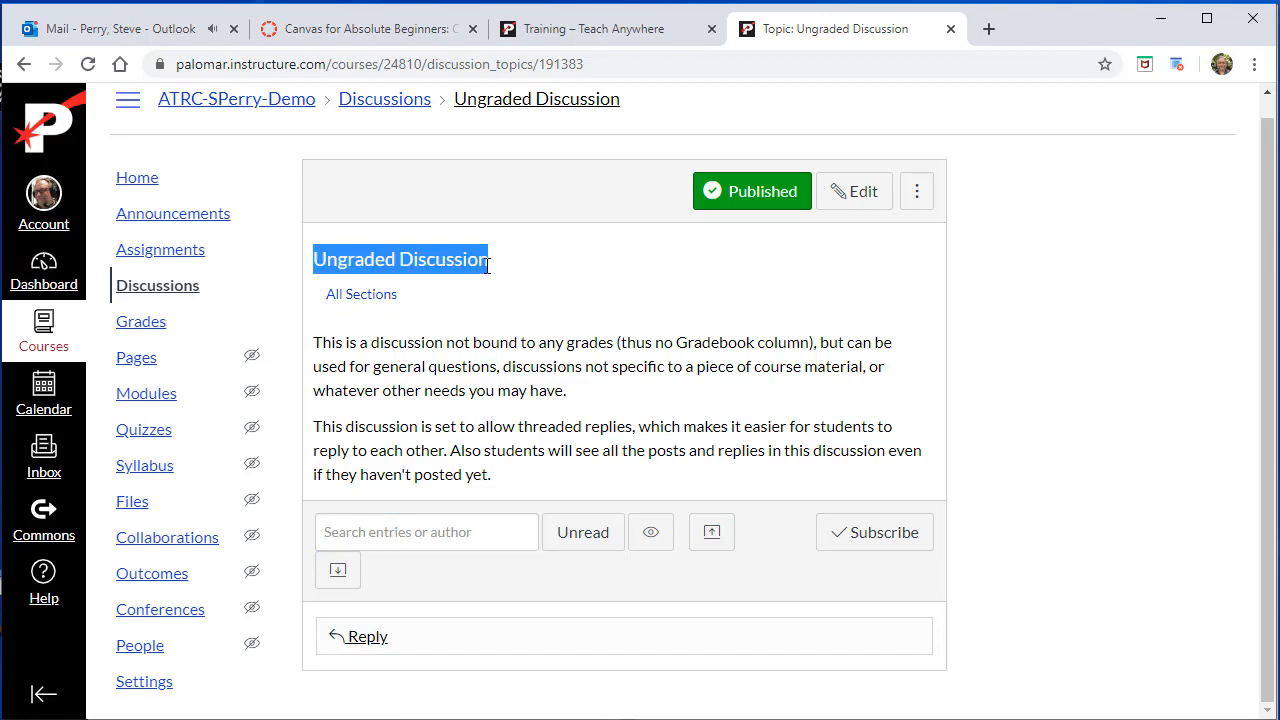
# - Start a new course discussion titled "Help me please" with the body text "List you problems here"
pyautogui.click(168, 287)
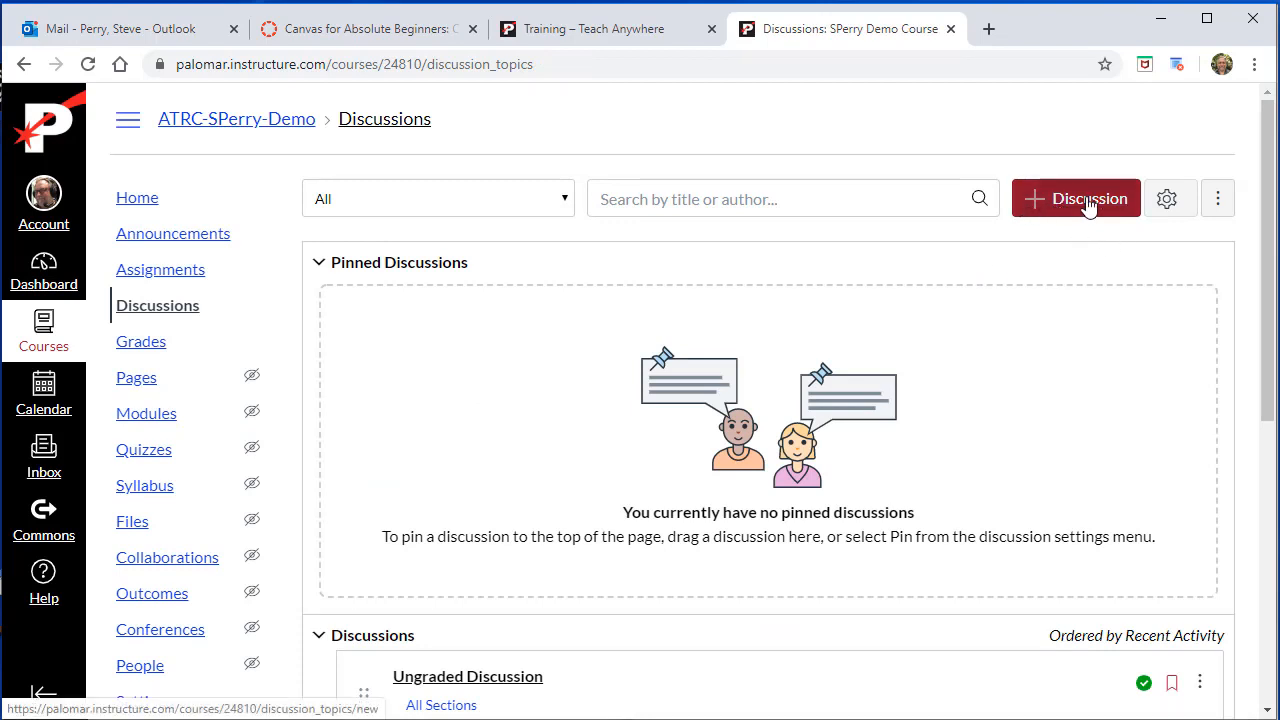
pyautogui.click(1088, 200)
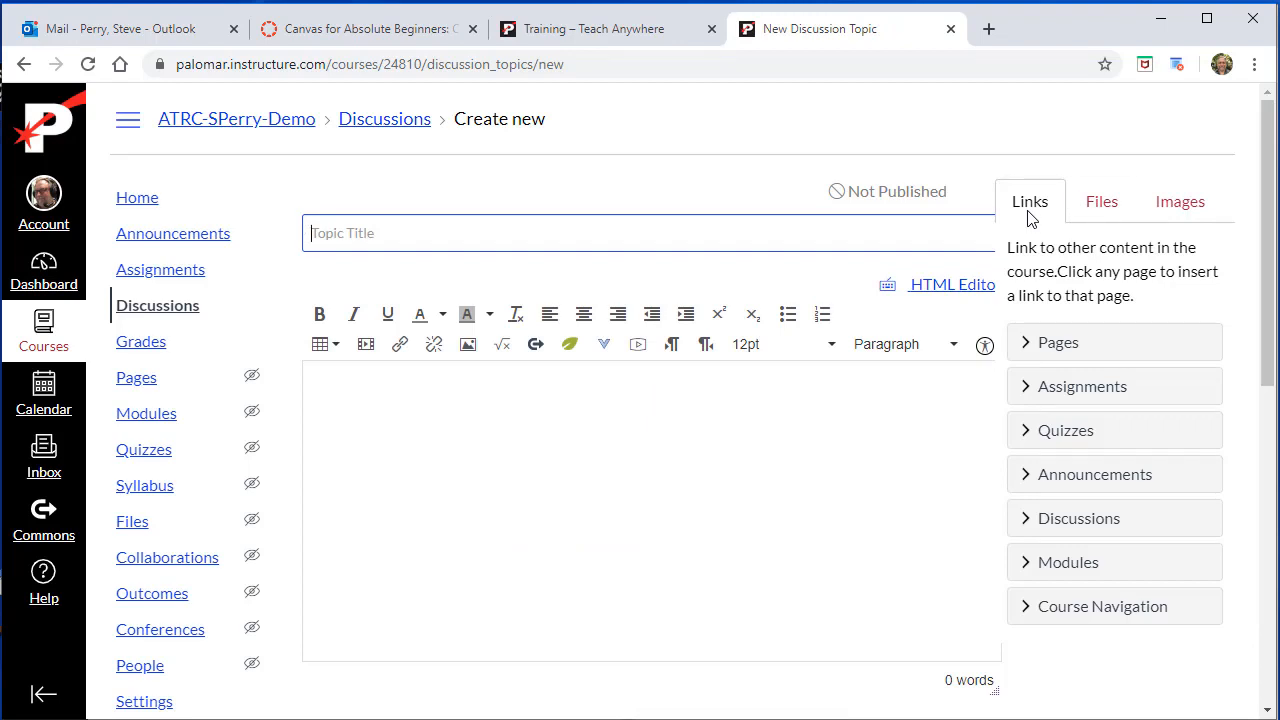
pyautogui.write('Help me please')
pyautogui.click(660, 404)
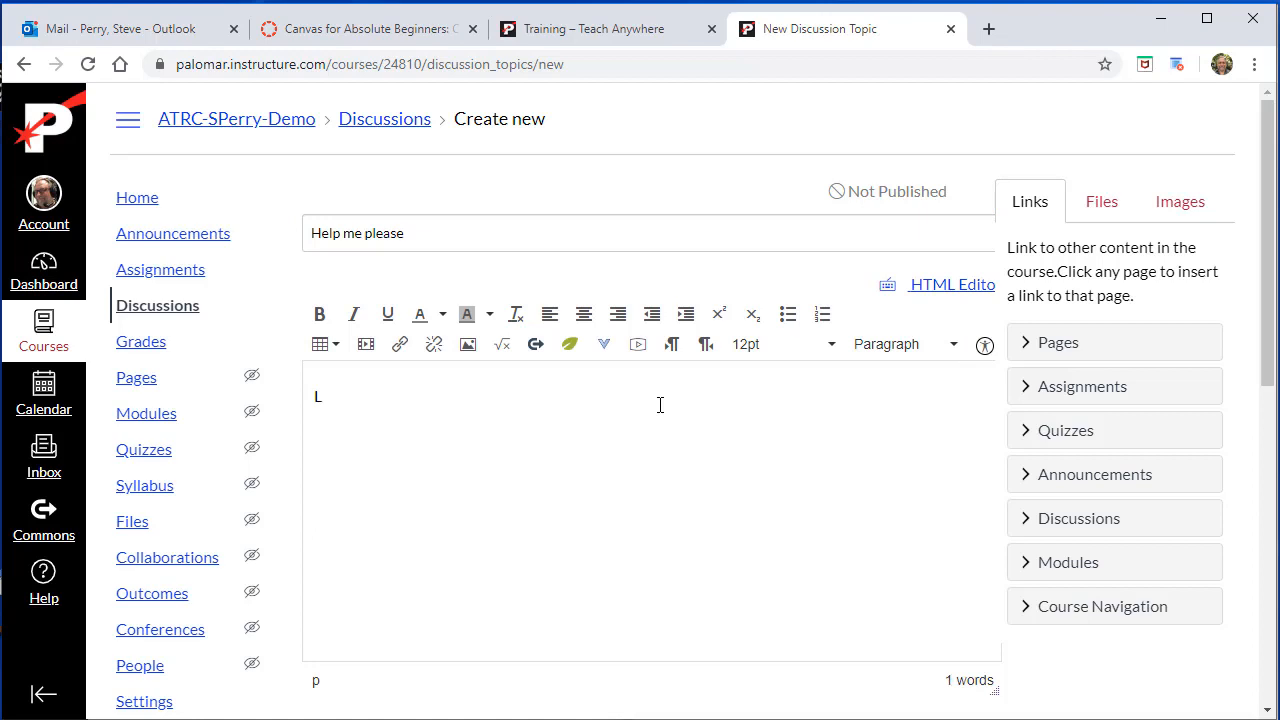
pyautogui.write('List you problems here')
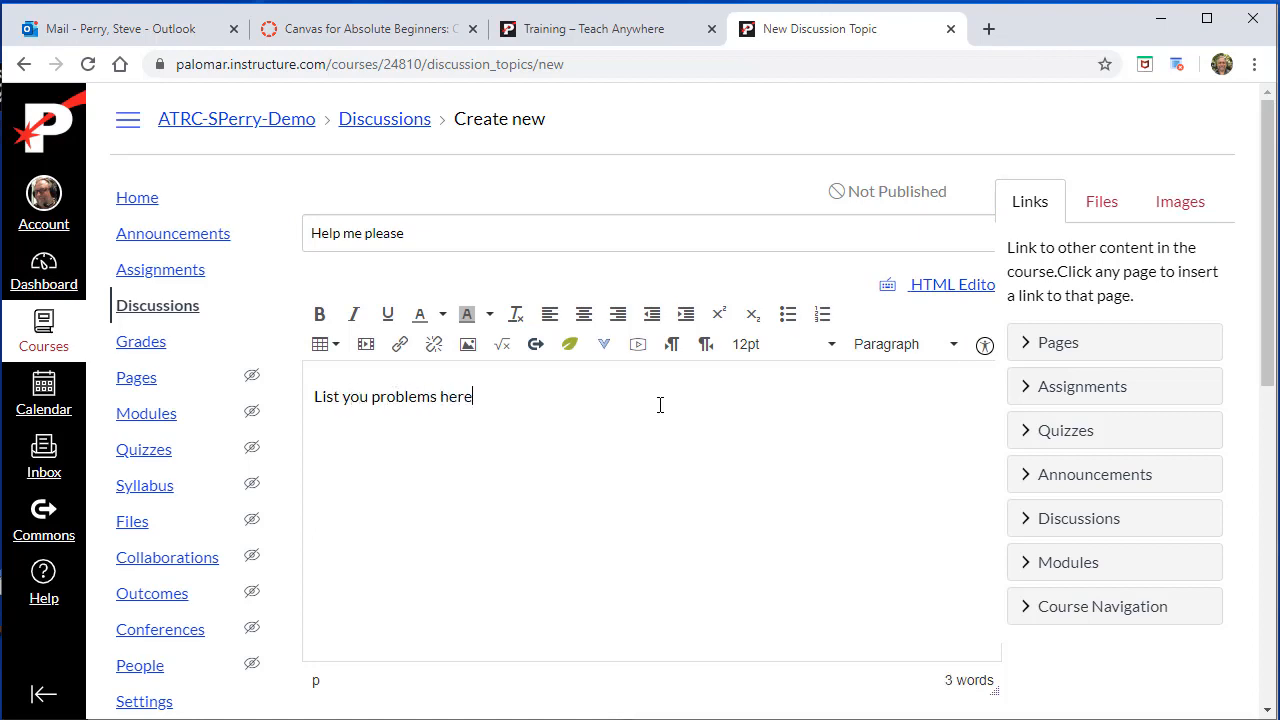
# - Look over the new discussion's posting options and save it for all sections without publishing it
pyautogui.scroll(-2, 674, 439)
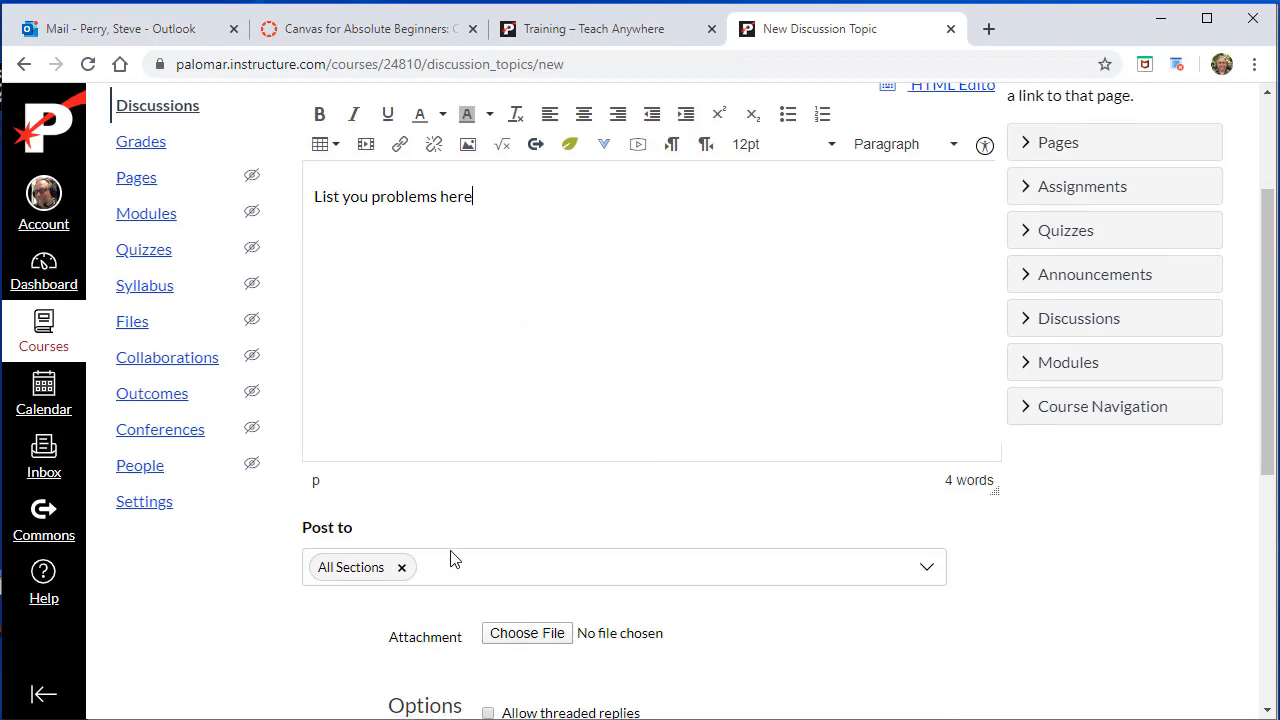
pyautogui.scroll(-3, 869, 547)
pyautogui.scroll(-2, 869, 547)
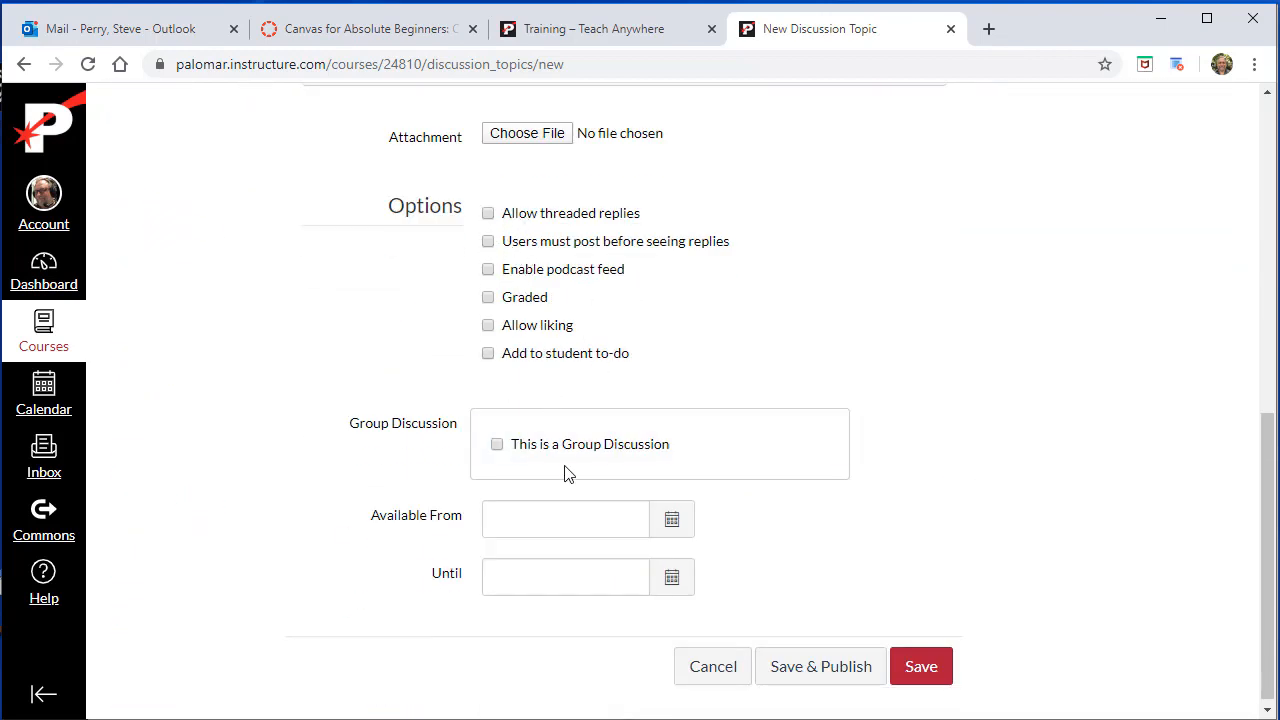
pyautogui.scroll(-1, 557, 543)
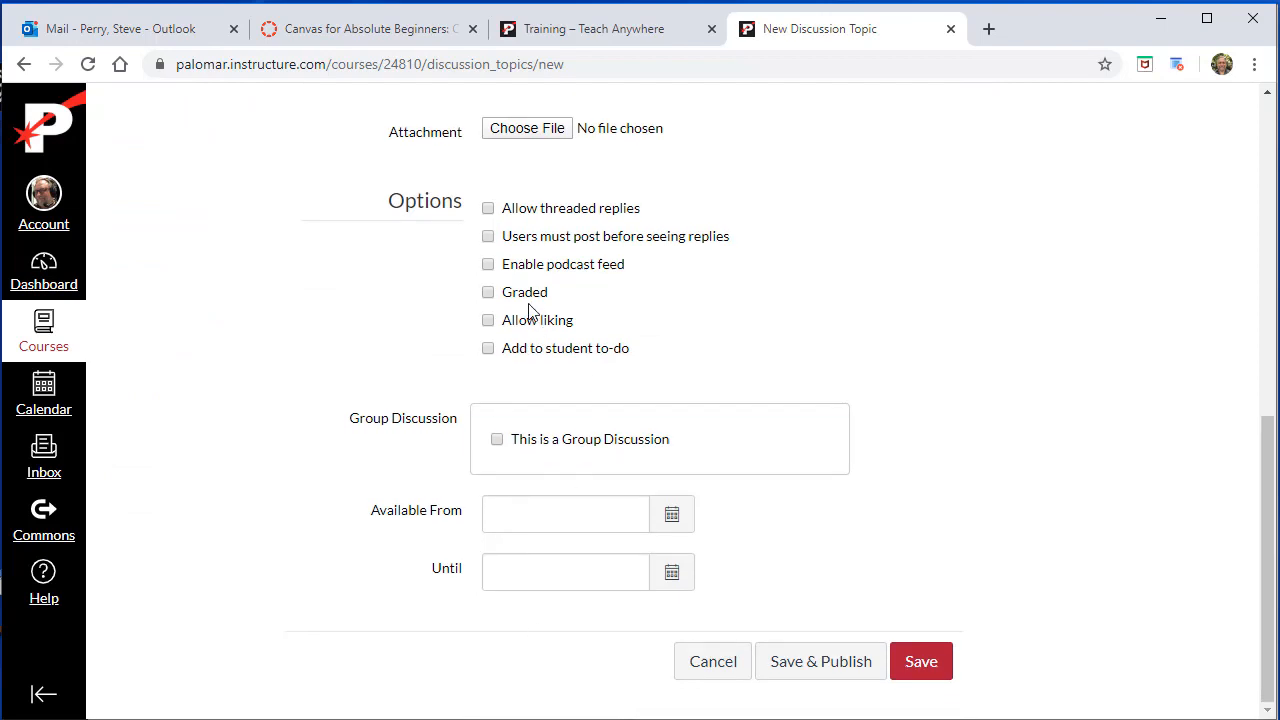
pyautogui.click(908, 660)
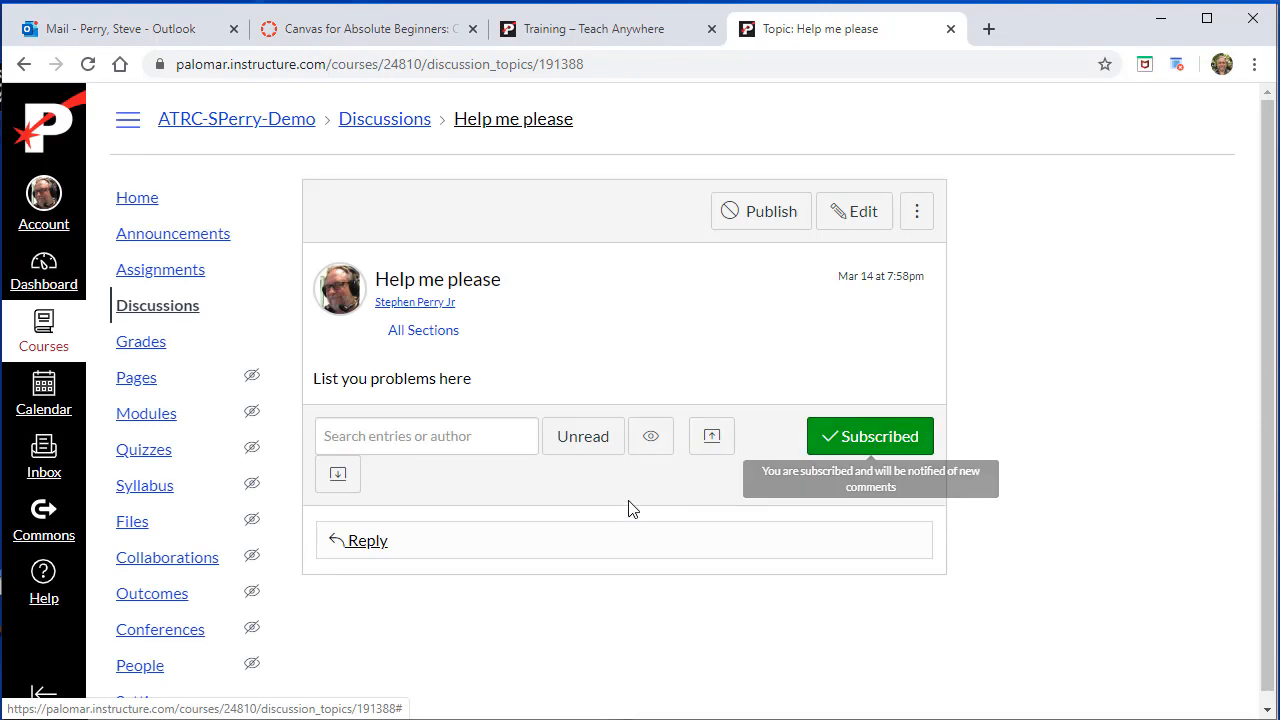
pyautogui.scroll(-1, 641, 354)
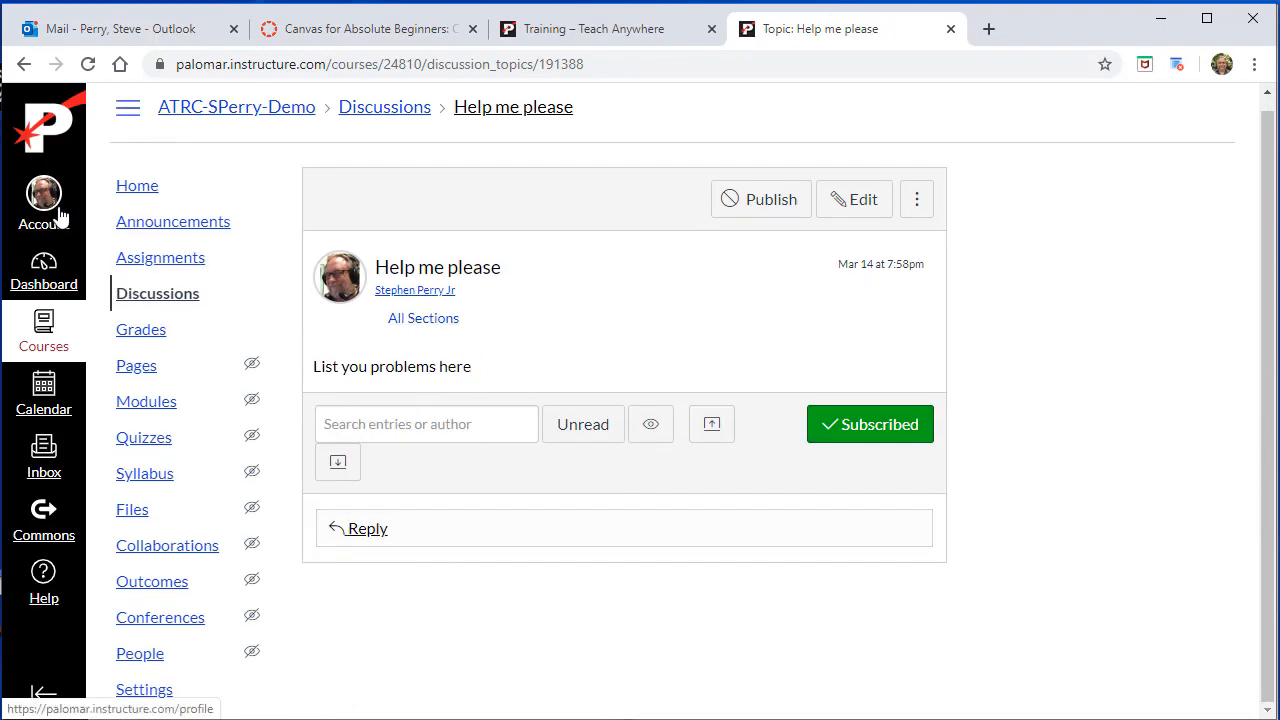
# - Enter Student View from the course home page and open the "Ungraded Discussion" topic as the test student
pyautogui.click(131, 192)
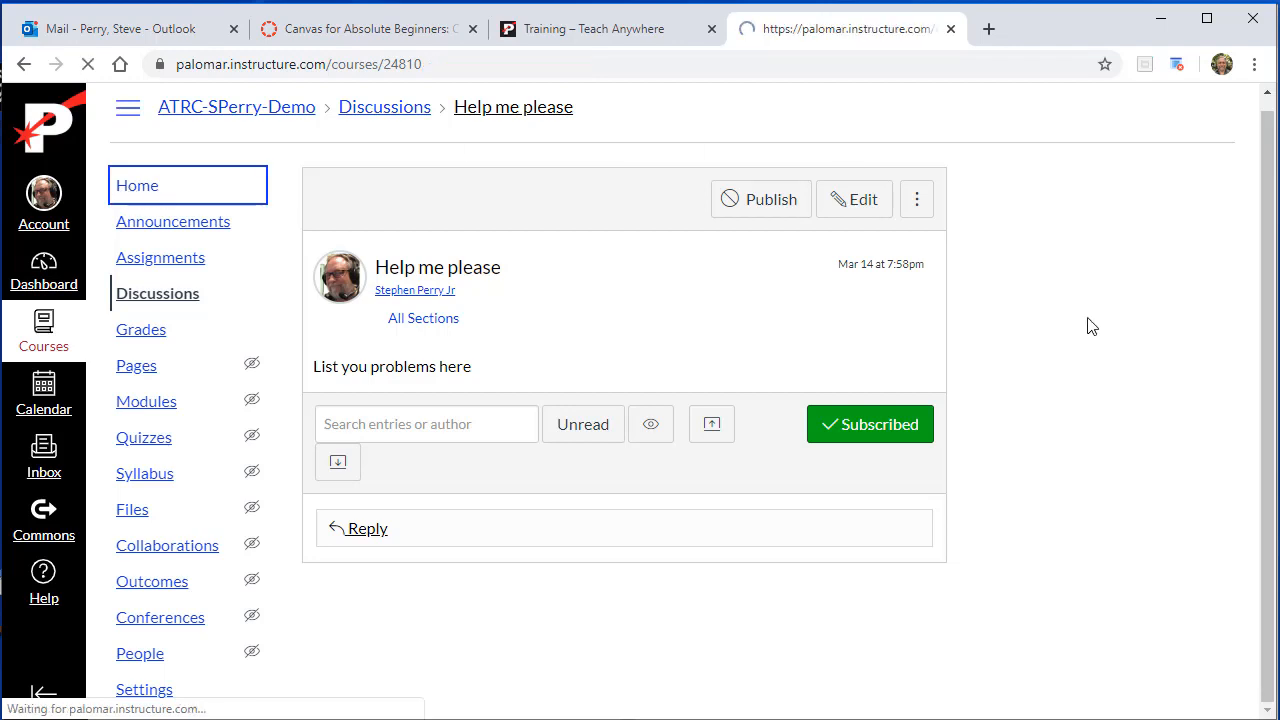
pyautogui.click(1110, 462)
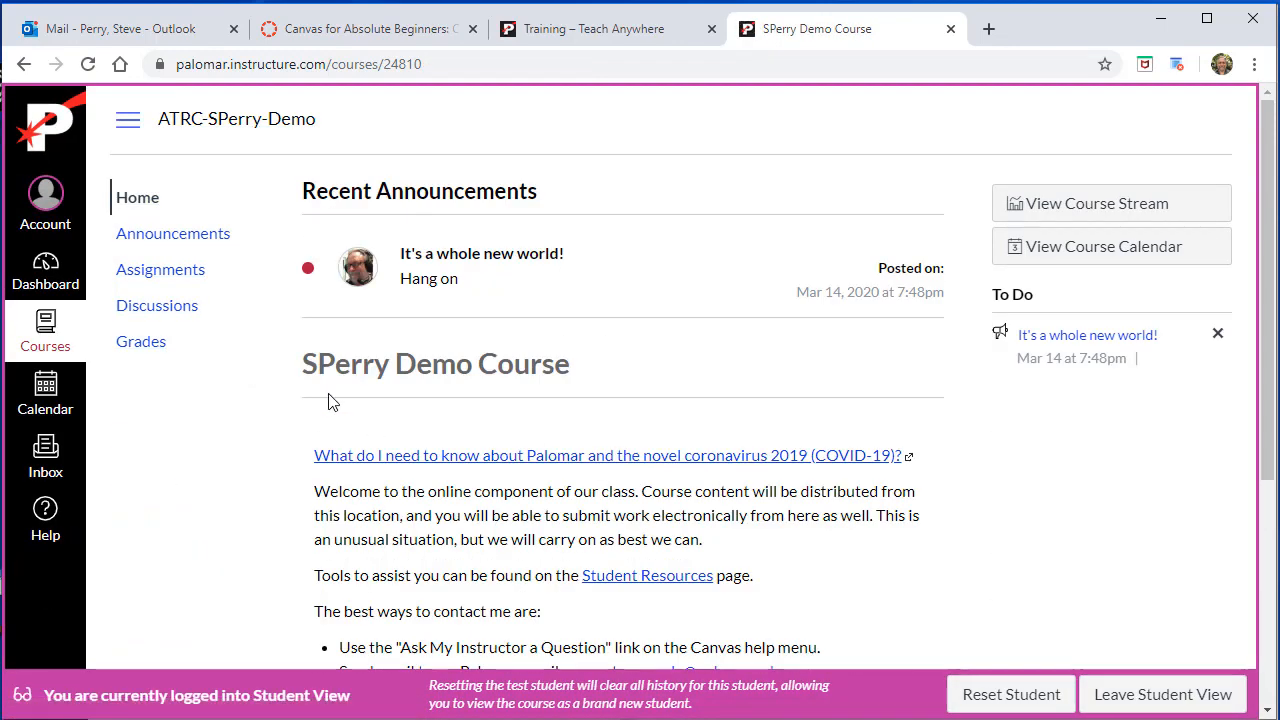
pyautogui.click(175, 316)
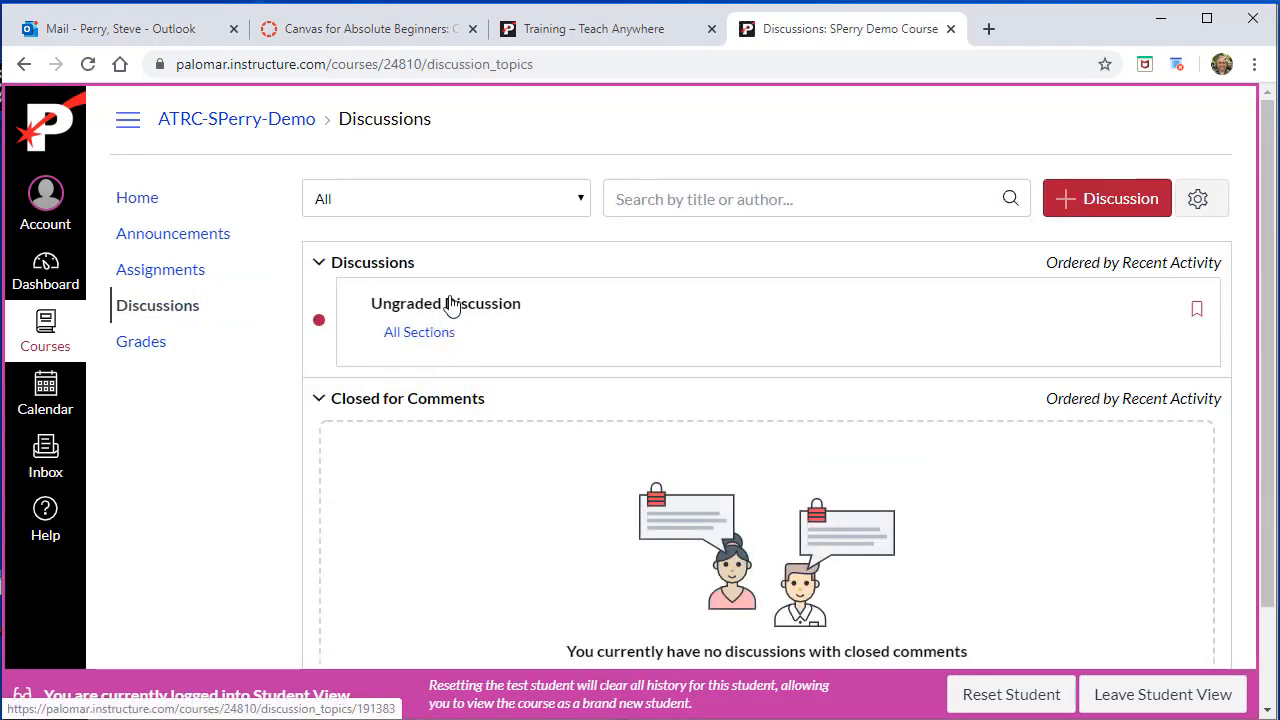
pyautogui.click(460, 306)
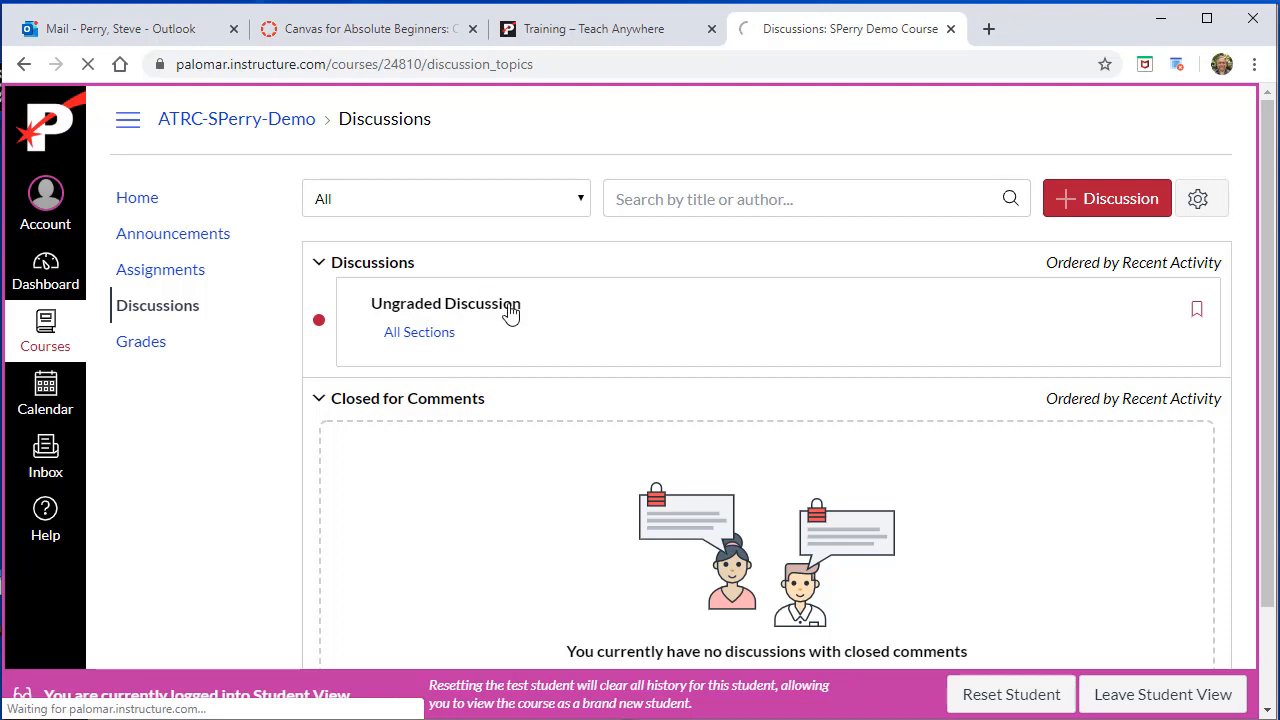
pyautogui.scroll(-1, 600, 390)
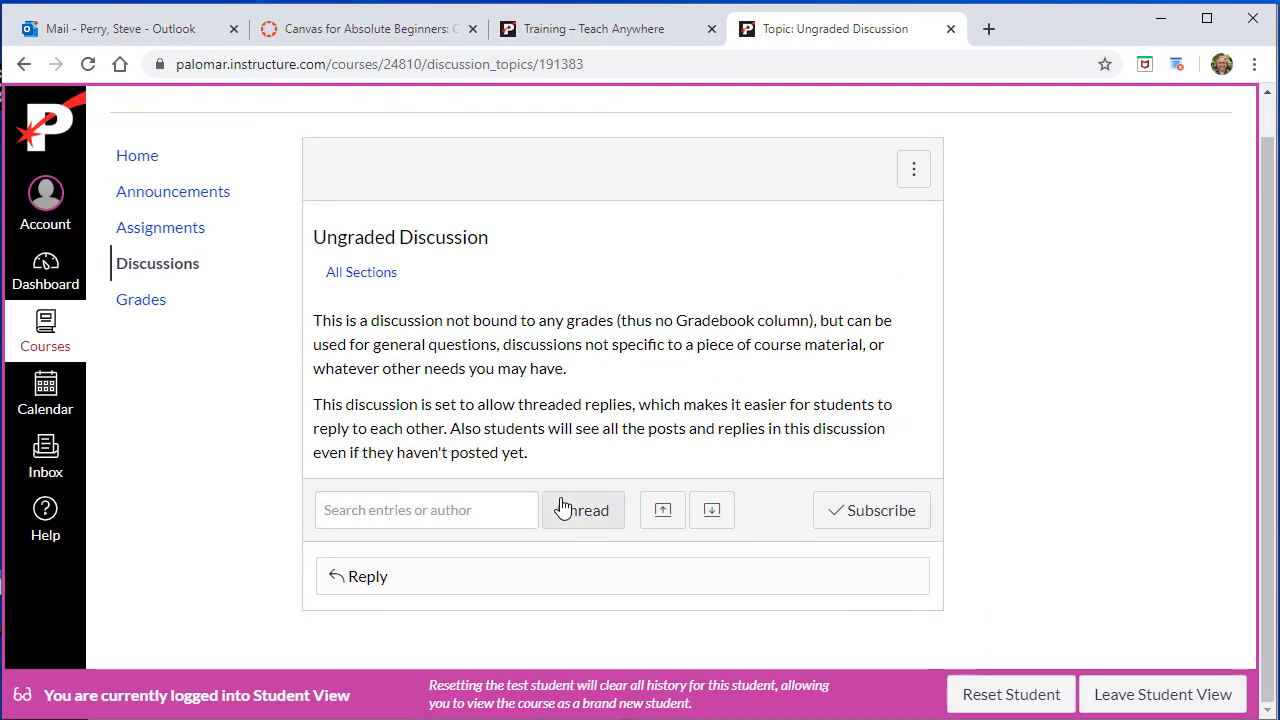
# - Return to the discussions list in Student View and check which topics are available to the student
pyautogui.scroll(1, 560, 505)
pyautogui.click(165, 306)
pyautogui.scroll(-2, 420, 394)
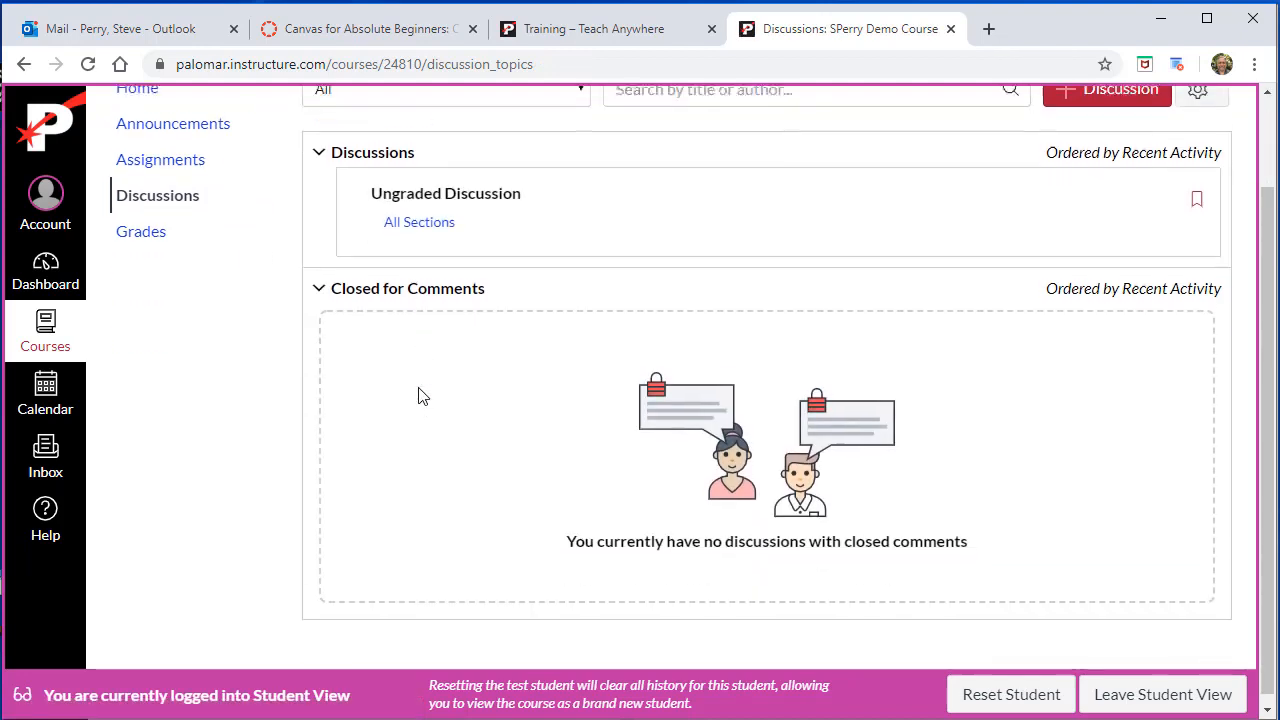
pyautogui.scroll(2, 420, 394)
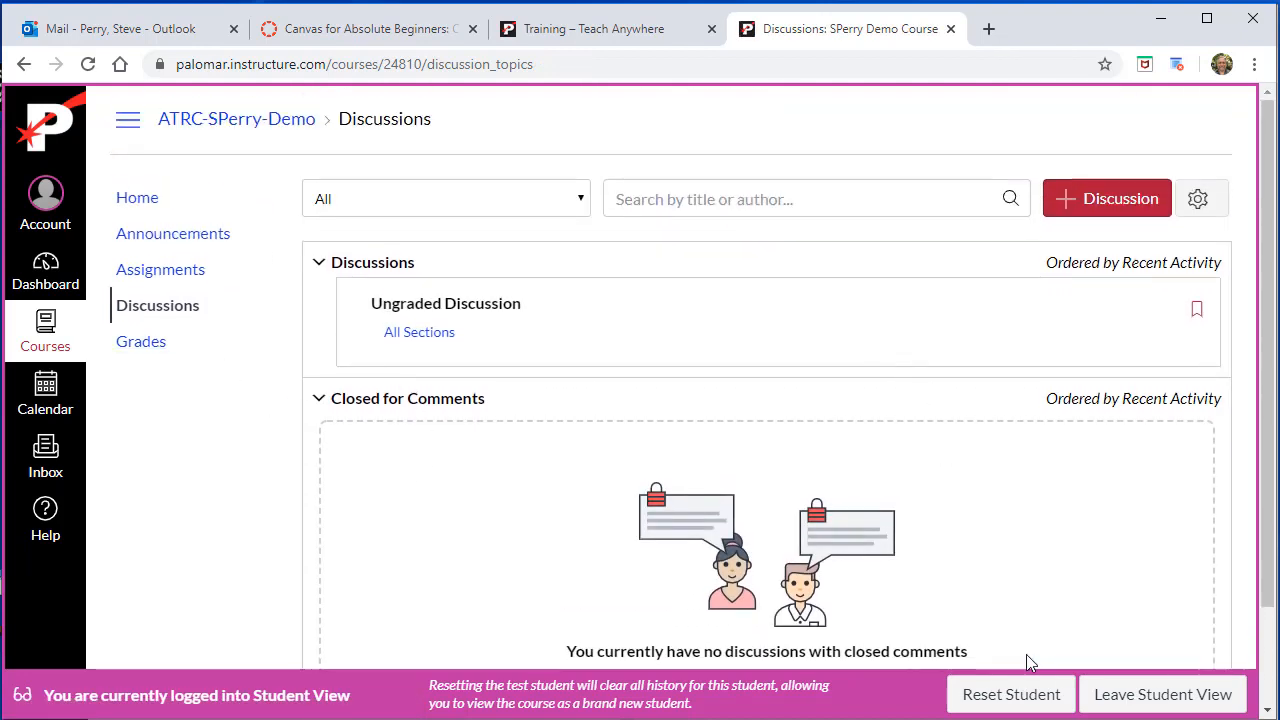
# - Leave Student View and publish the "Help me please" discussion in the course's discussions list
pyautogui.click(1157, 696)
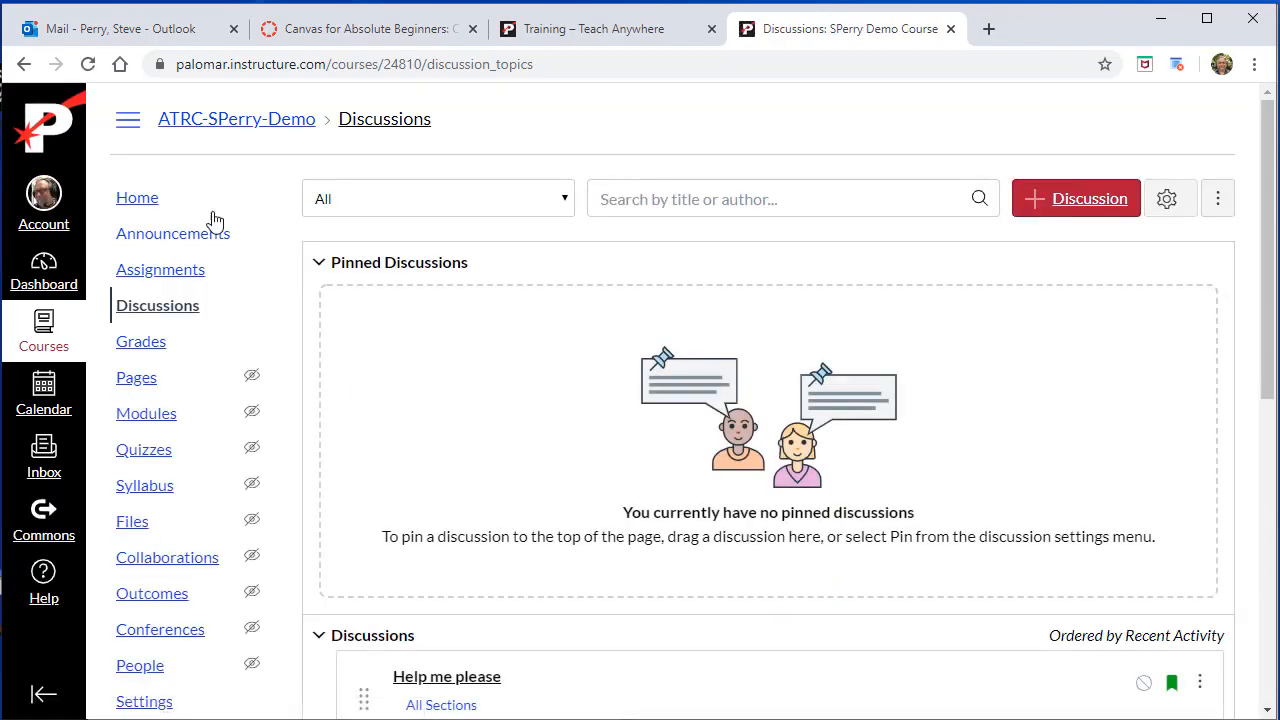
pyautogui.click(146, 207)
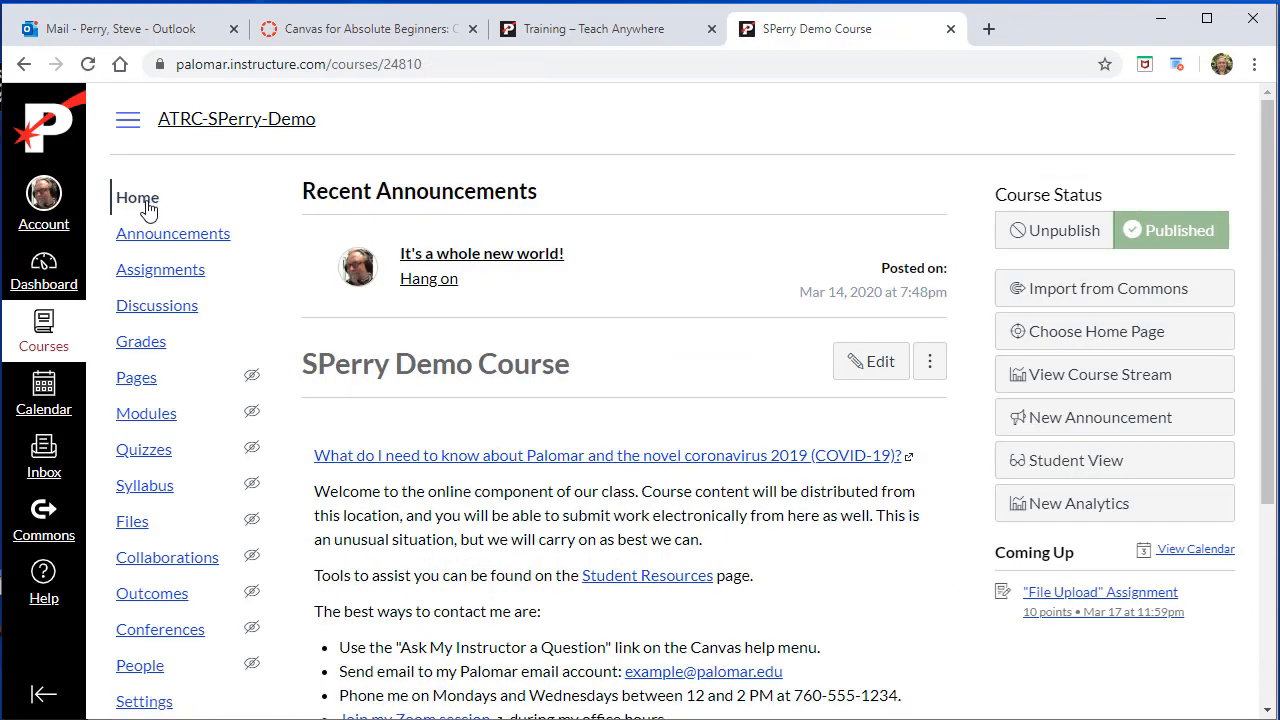
pyautogui.click(150, 310)
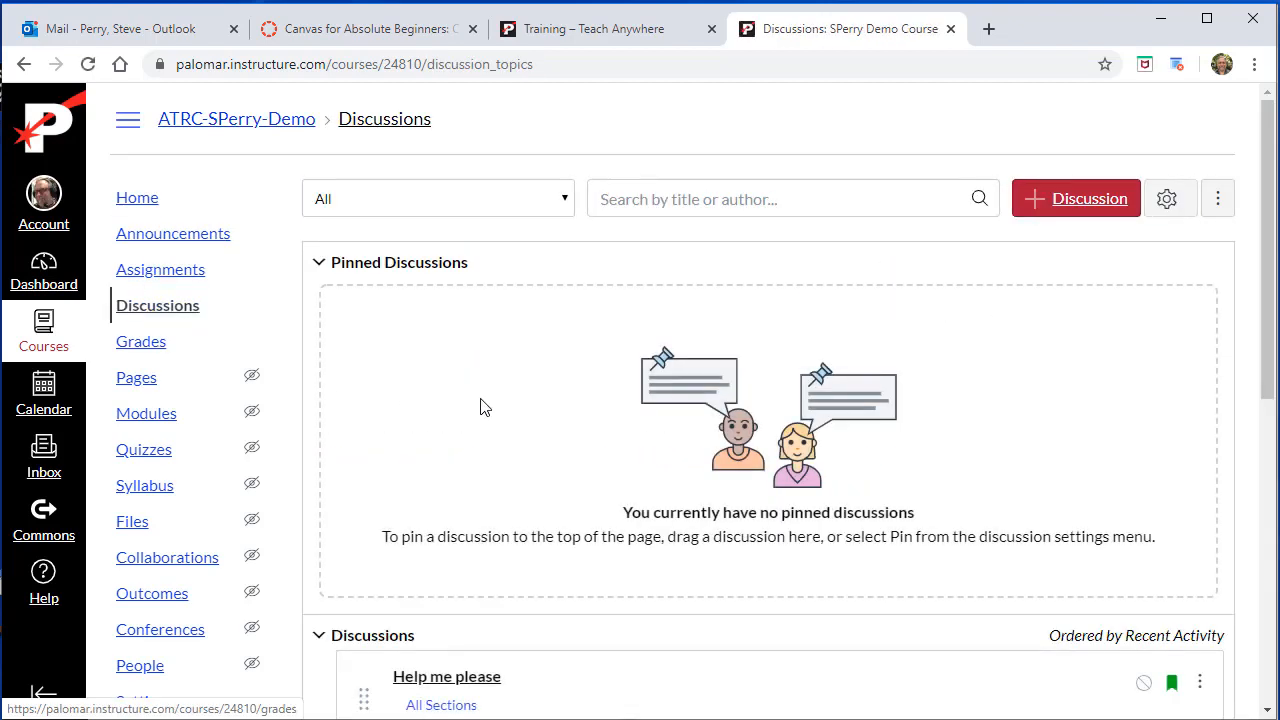
pyautogui.scroll(-5, 523, 423)
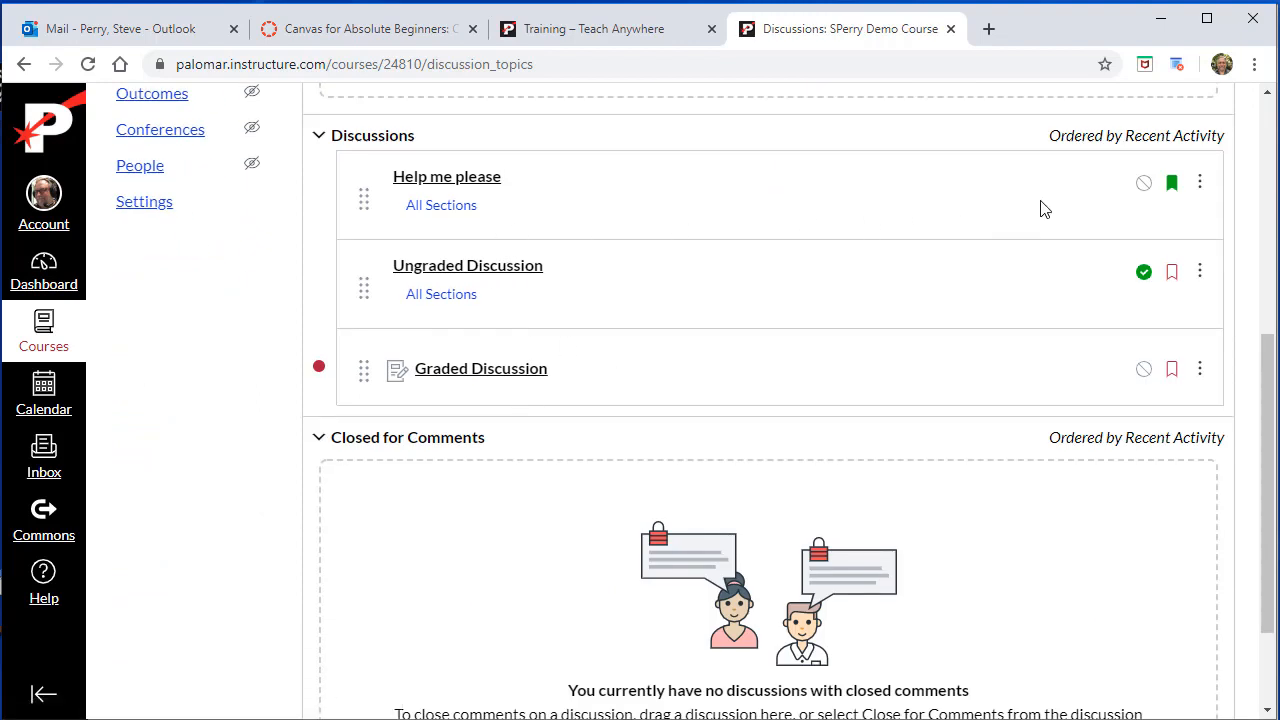
pyautogui.click(1144, 185)
pyautogui.scroll(-2, 960, 556)
pyautogui.scroll(4, 971, 534)
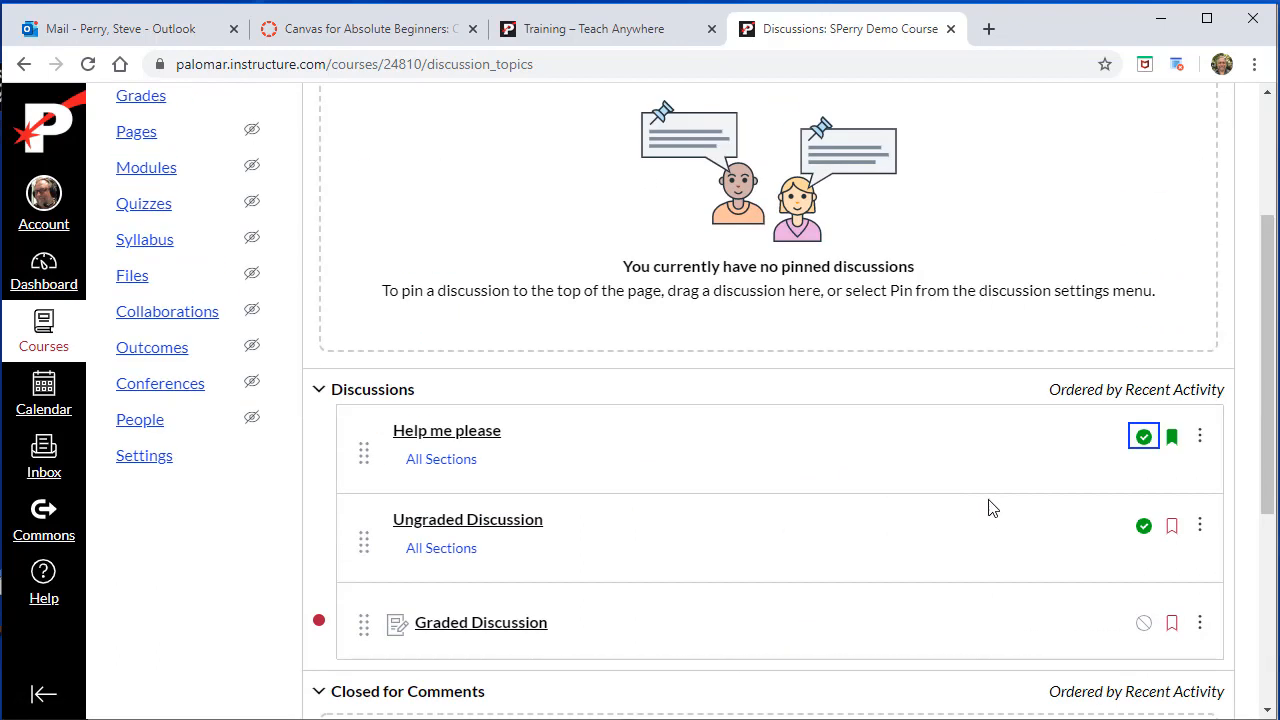
# - Enter Student View again from the course home page and check which discussions are available to the student
pyautogui.scroll(3, 243, 343)
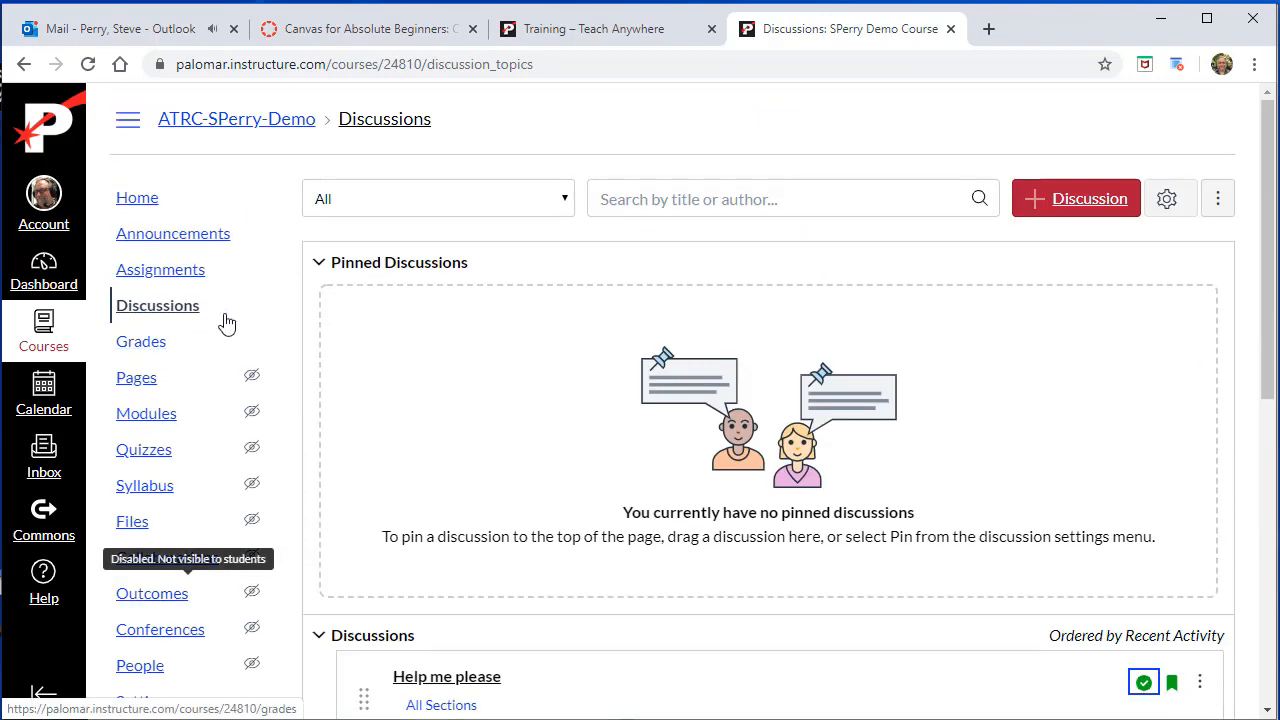
pyautogui.click(129, 209)
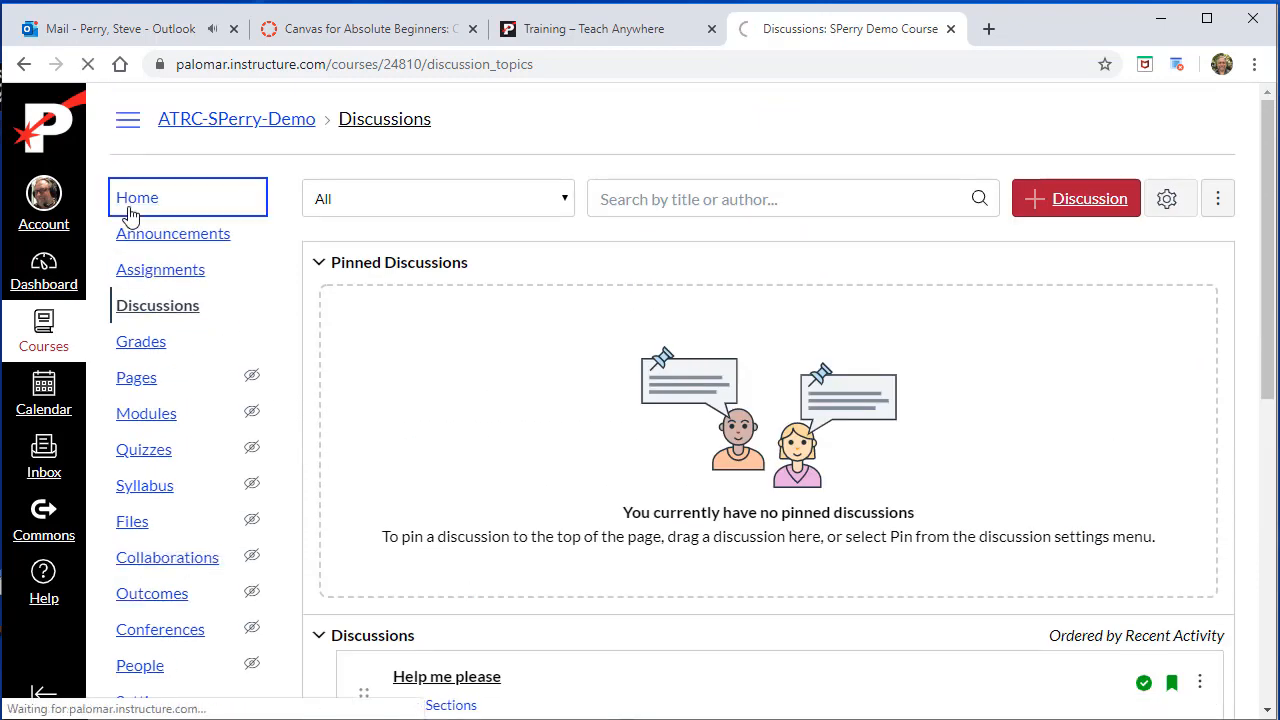
pyautogui.click(1041, 460)
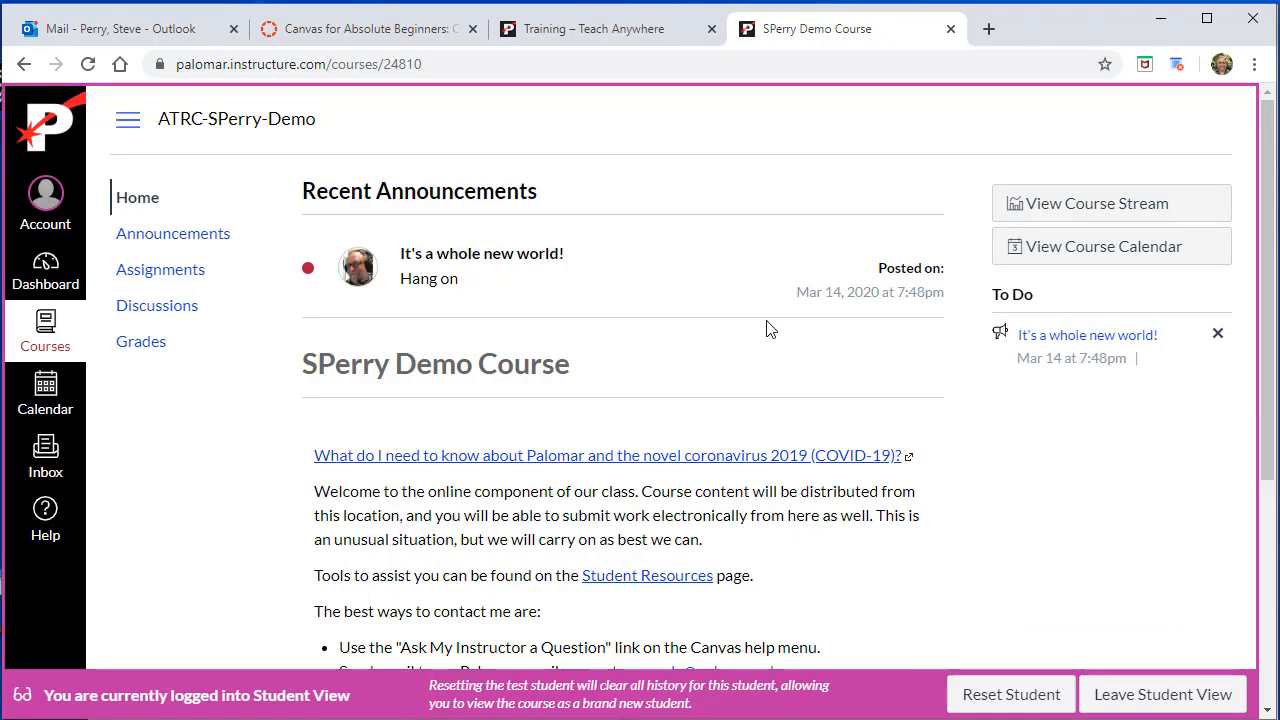
pyautogui.click(150, 310)
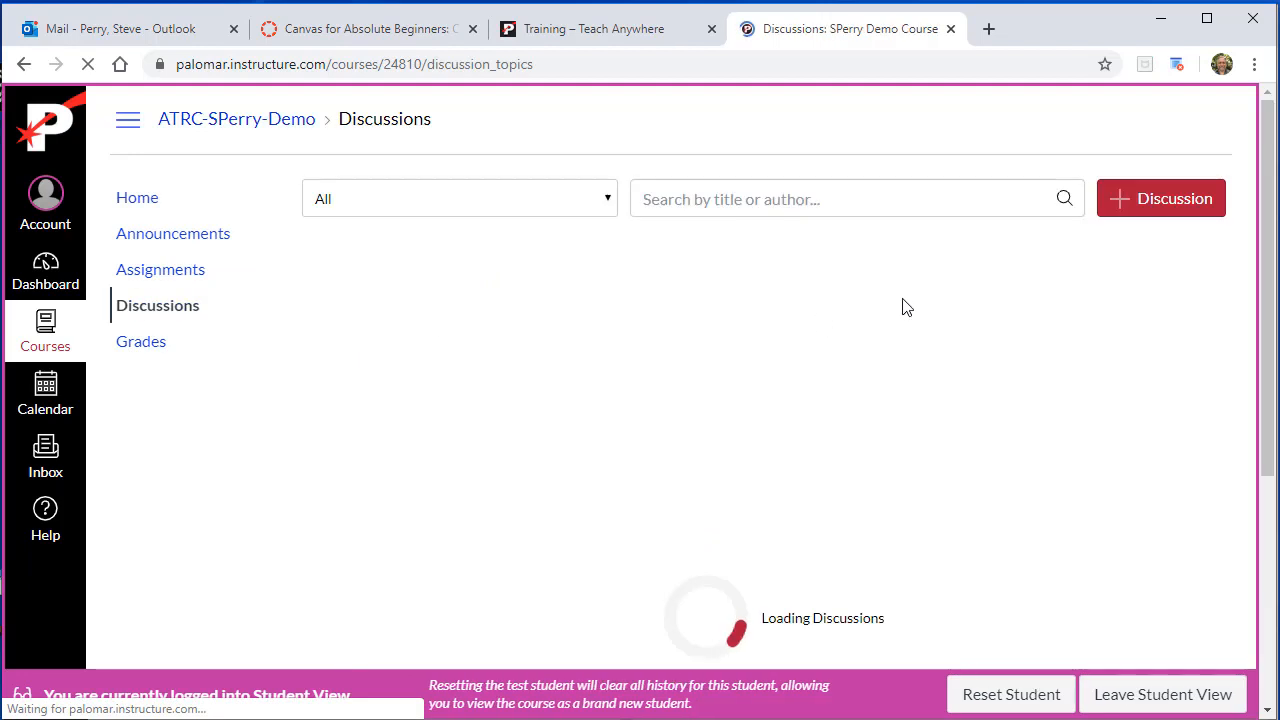
pyautogui.scroll(-2, 917, 309)
pyautogui.scroll(2, 740, 308)
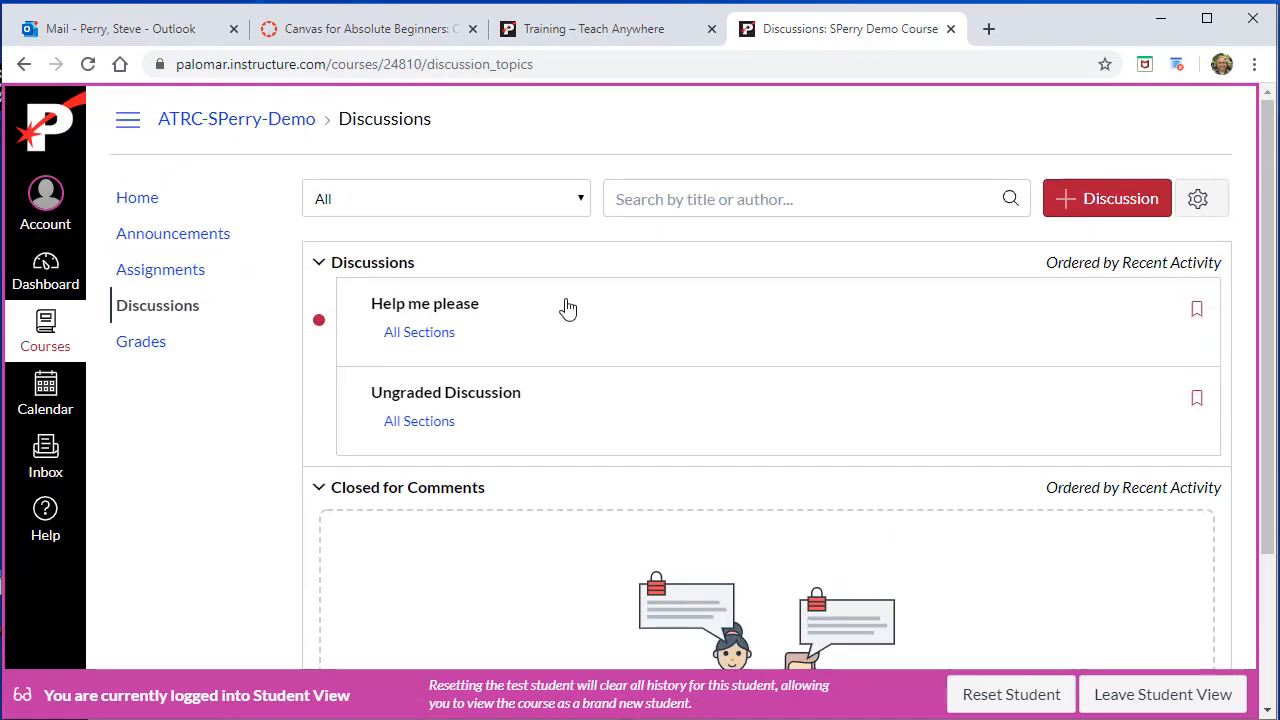
# - Open "Help me please" as the test student and post the reply "Why do you need help, you're the instructor!"
pyautogui.click(432, 312)
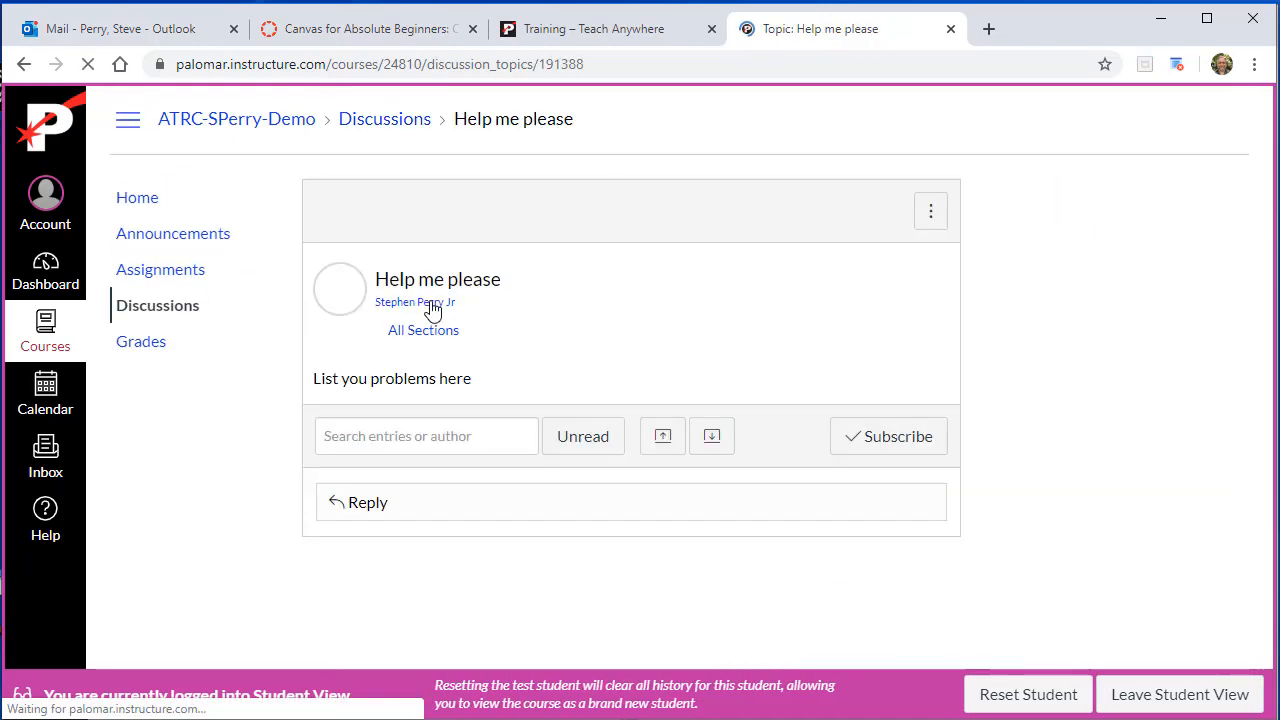
pyautogui.click(366, 515)
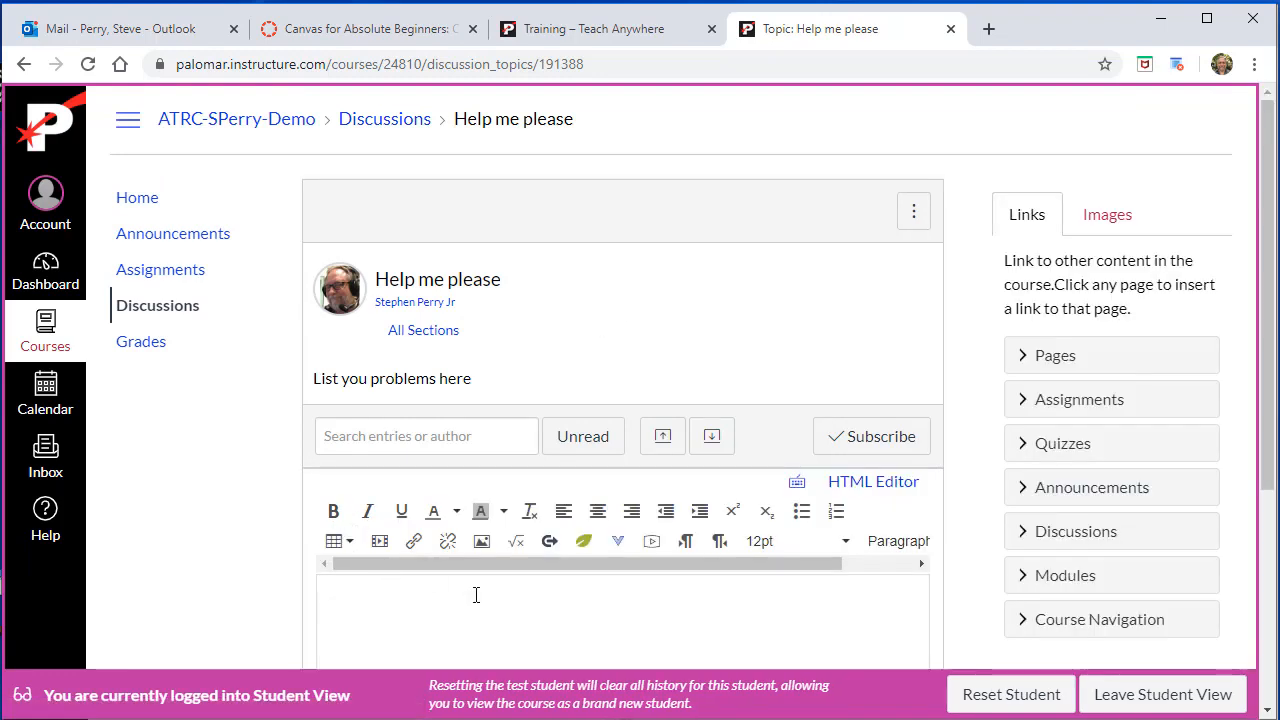
pyautogui.write("Why do you need  help, you're the n")
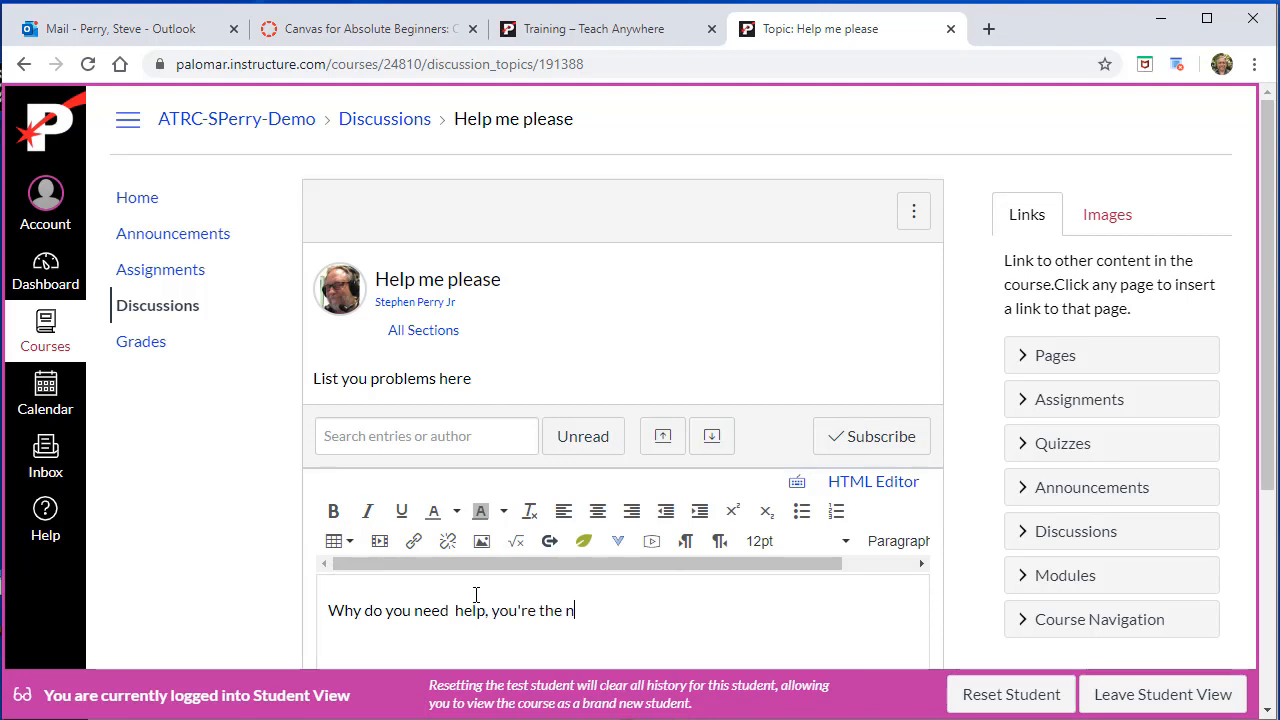
pyautogui.press('BackSpace')
pyautogui.scroll(-5, 476, 595)
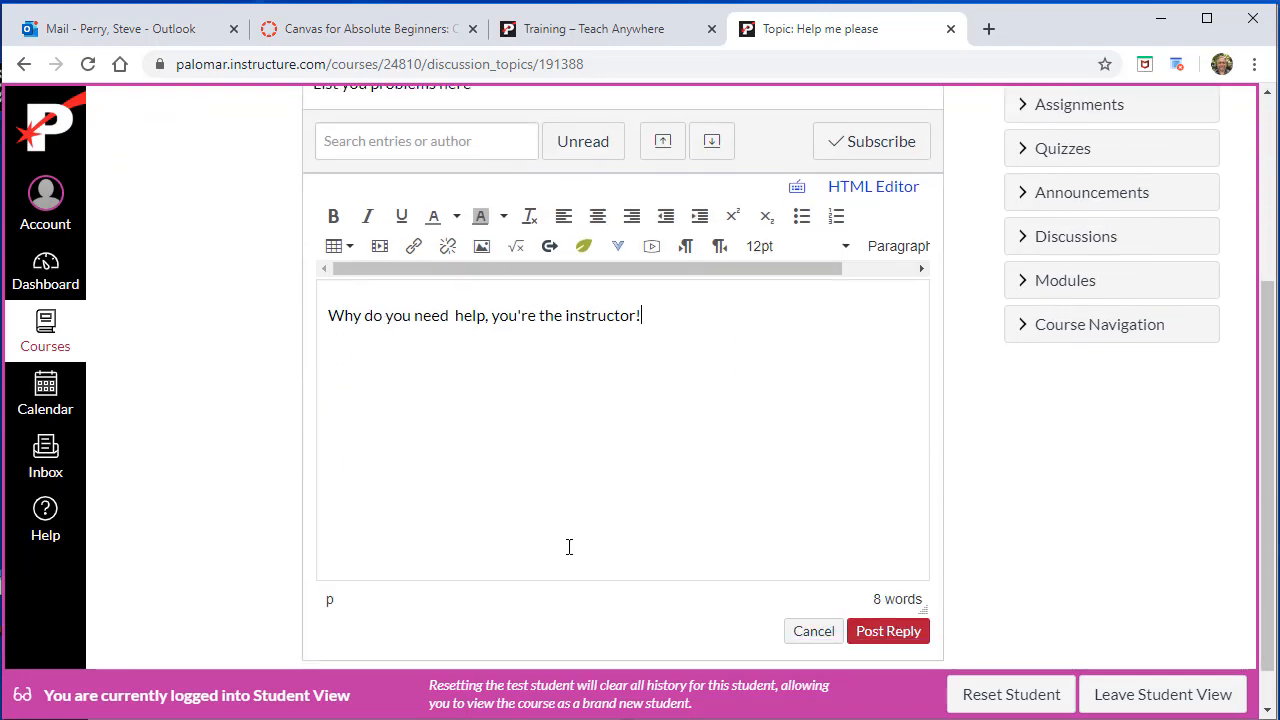
pyautogui.click(878, 578)
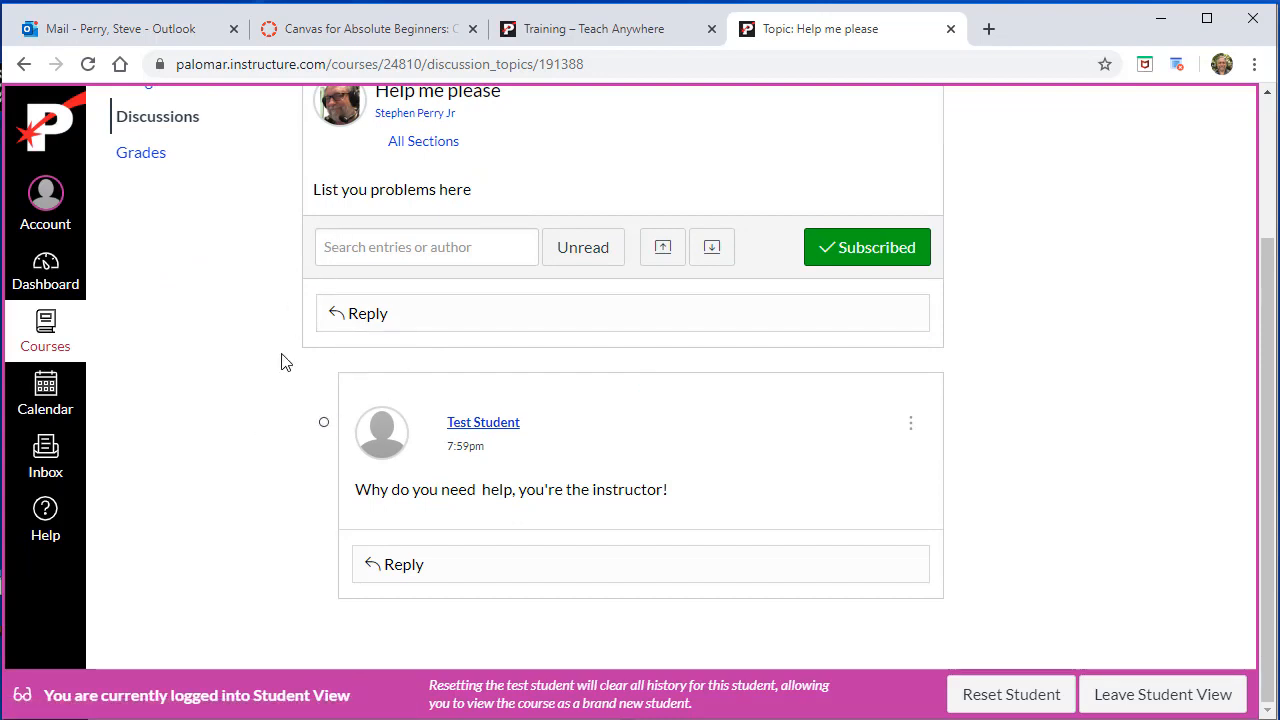
pyautogui.scroll(2, 282, 362)
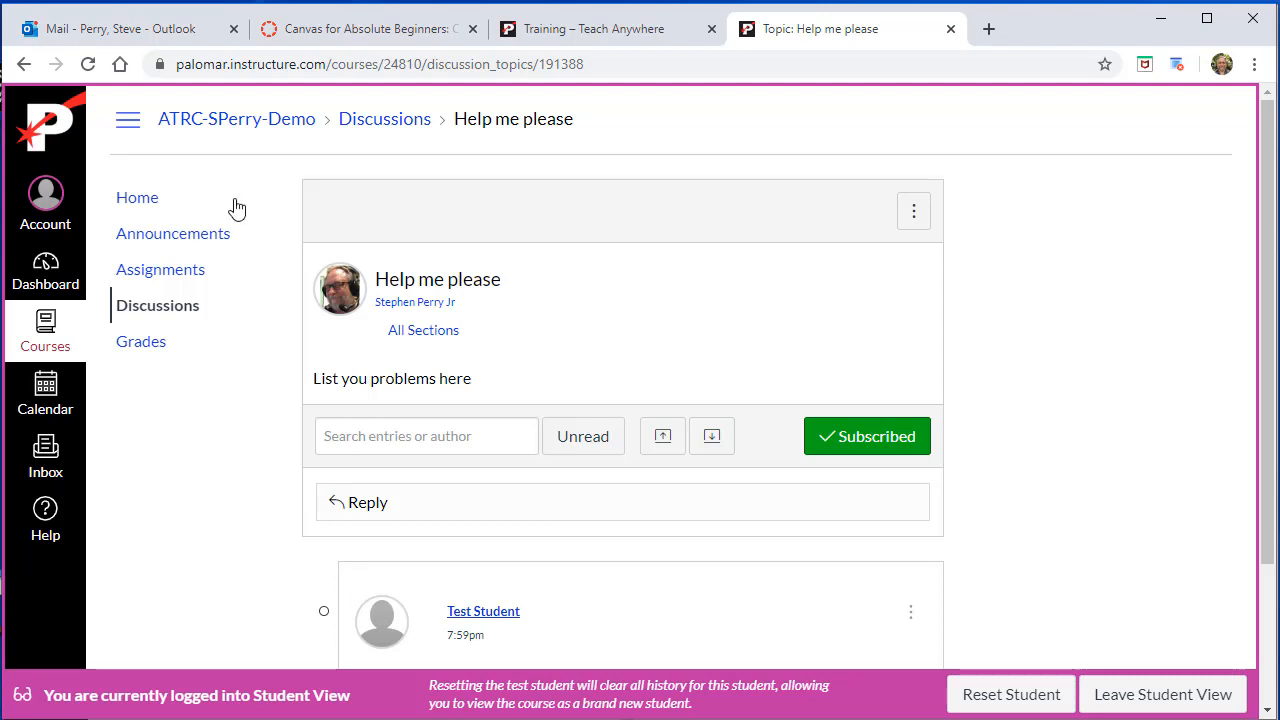
# - Switch to the Teach Anywhere training site, open the Using Canvas teaching resource and review its quick-start and preparation guidance
pyautogui.click(563, 40)
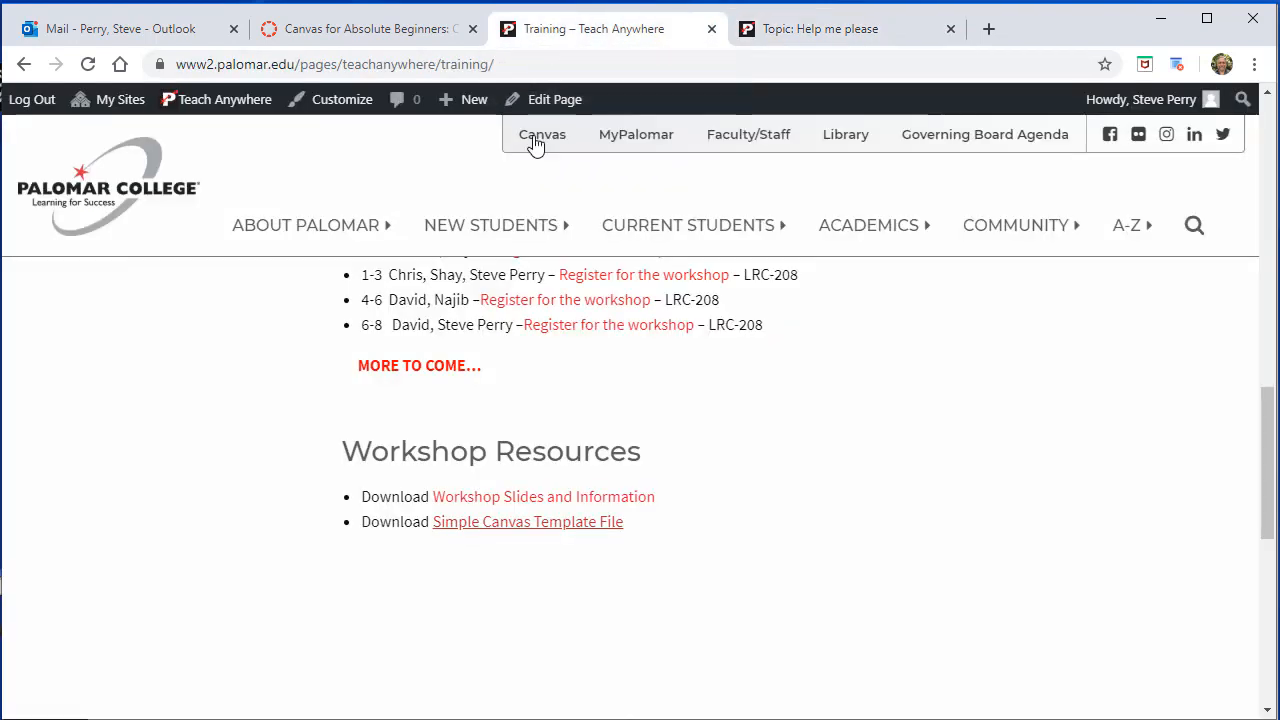
pyautogui.scroll(10, 380, 412)
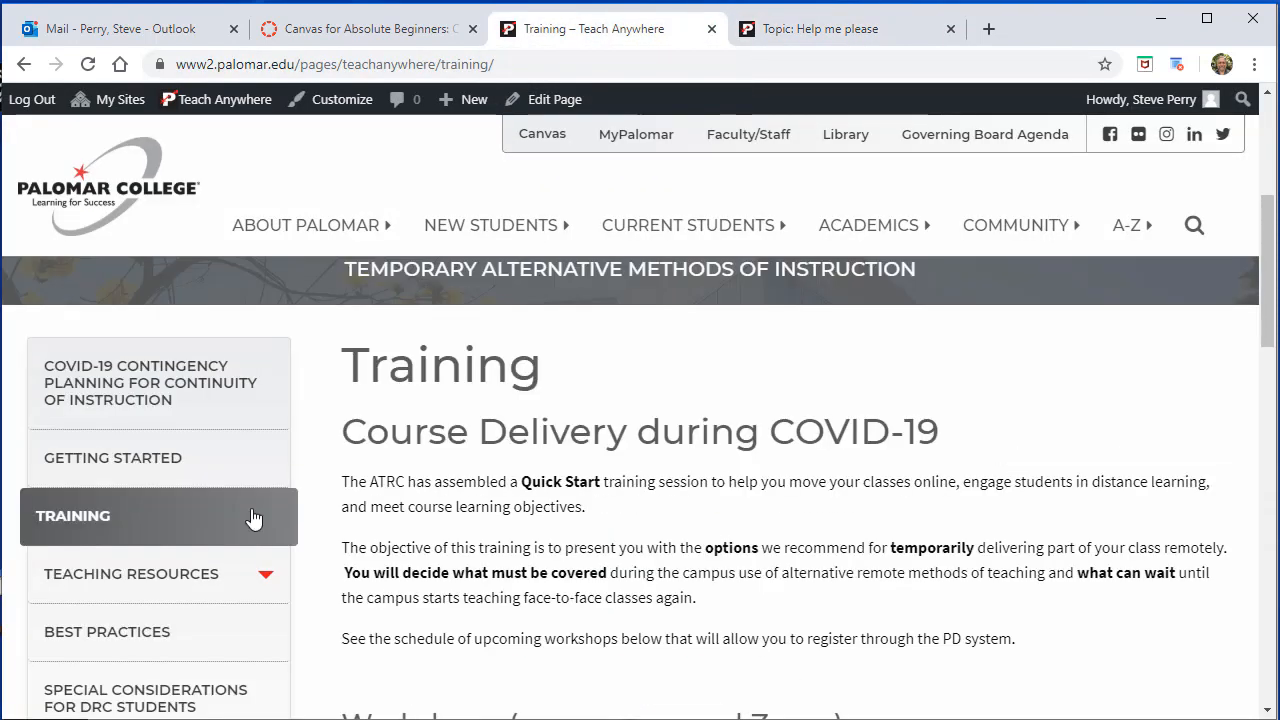
pyautogui.click(193, 578)
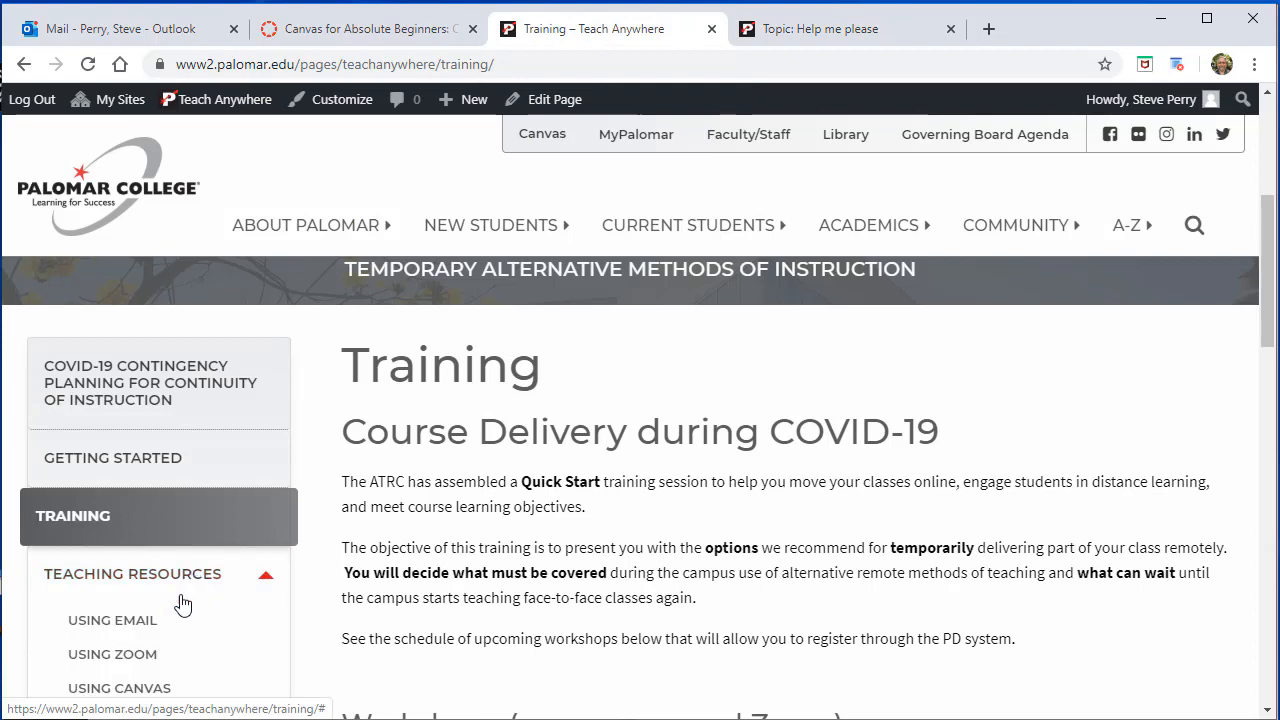
pyautogui.click(140, 684)
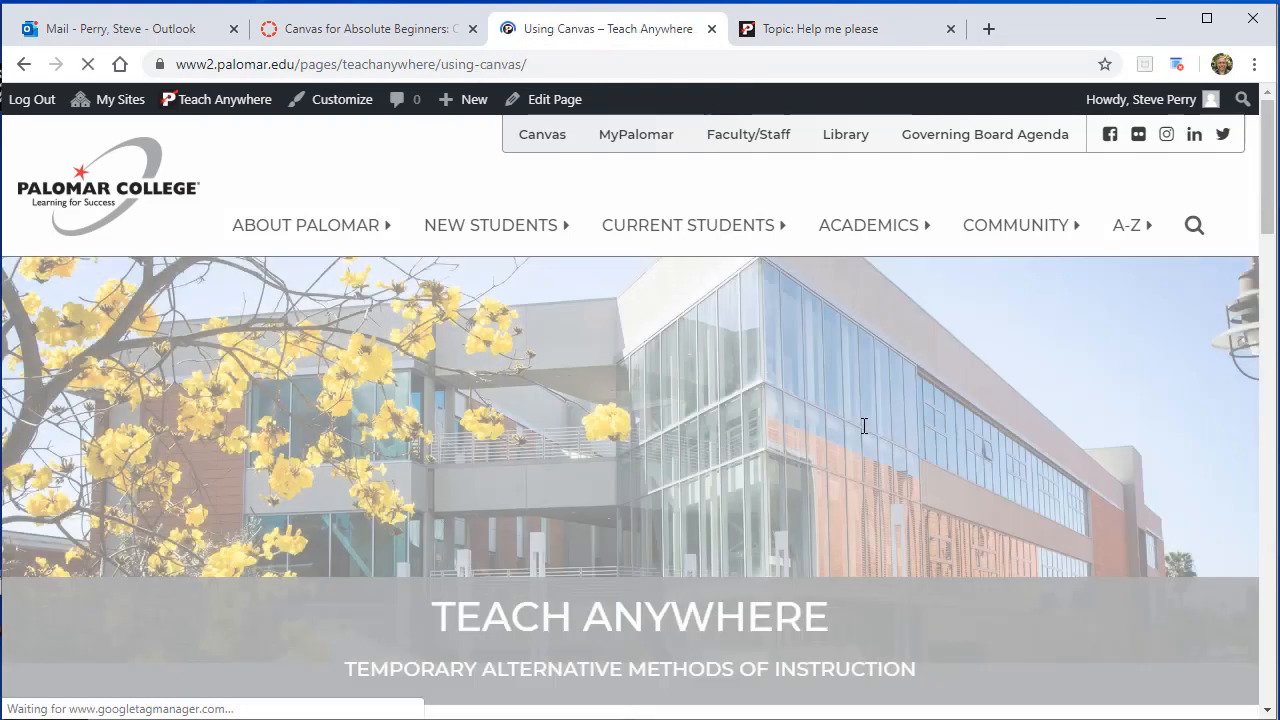
pyautogui.scroll(-2, 863, 425)
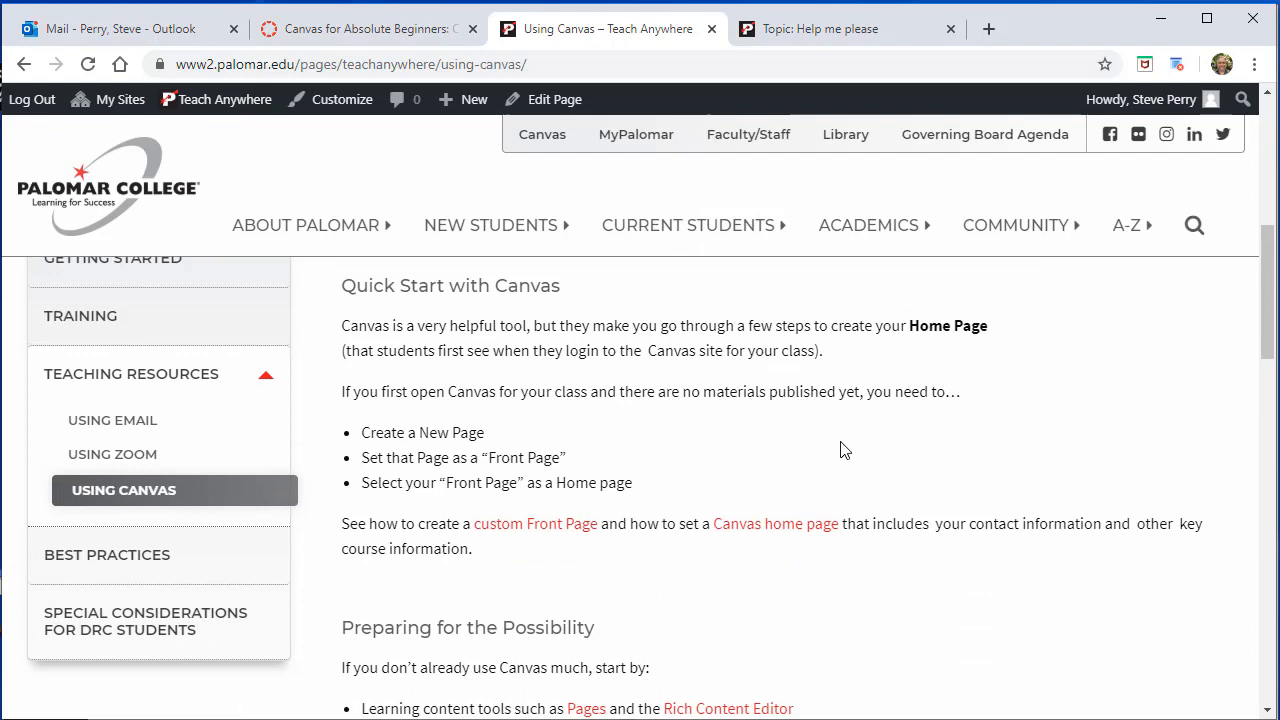
pyautogui.scroll(-1, 645, 518)
pyautogui.scroll(-1, 645, 518)
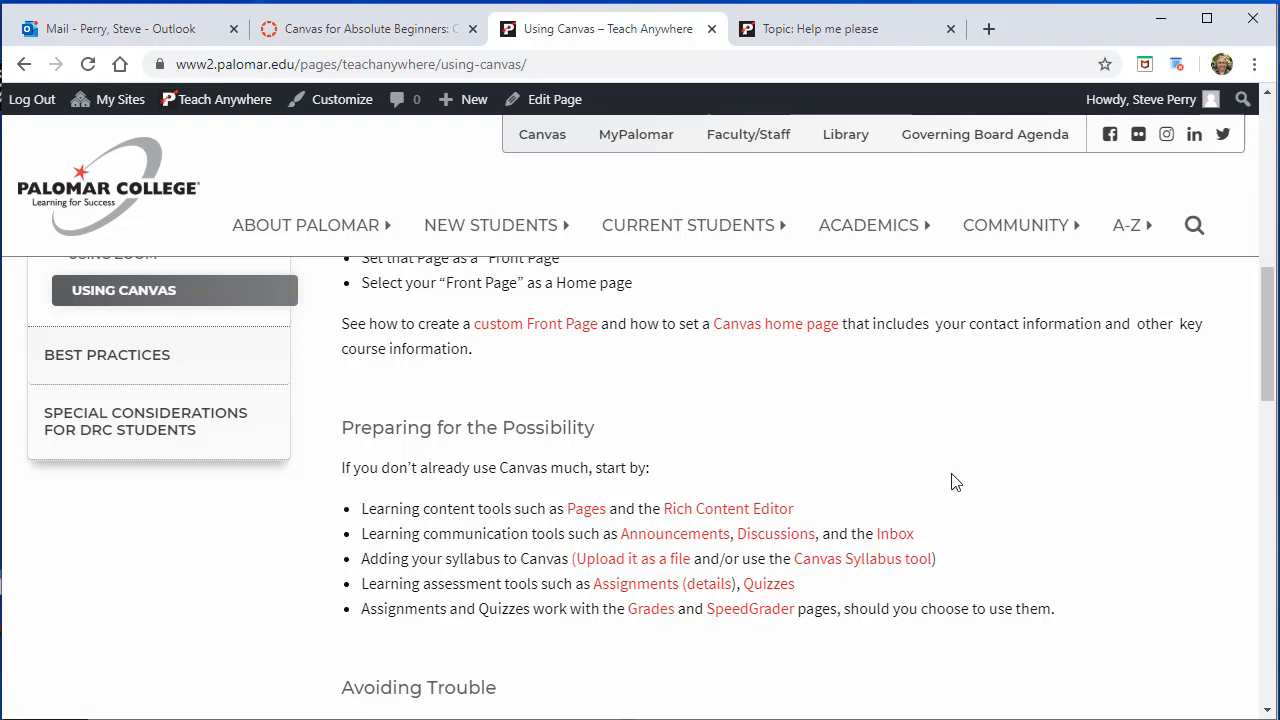
pyautogui.scroll(-1, 955, 481)
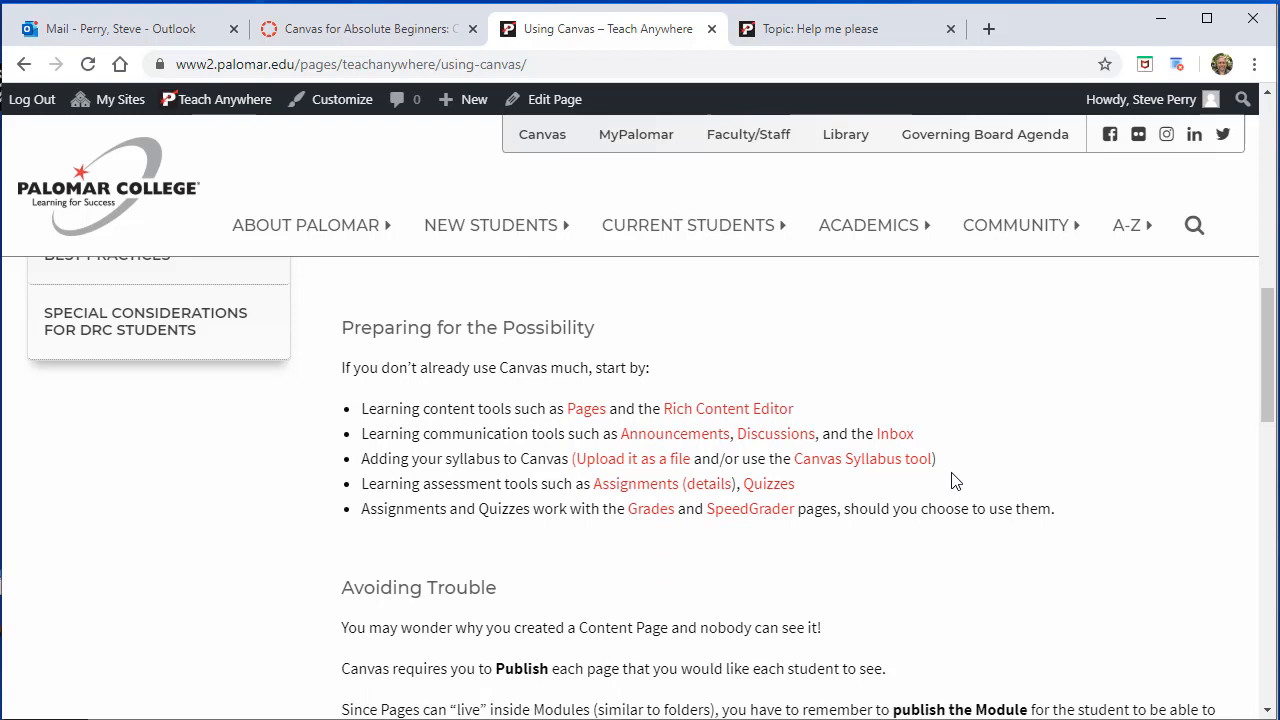